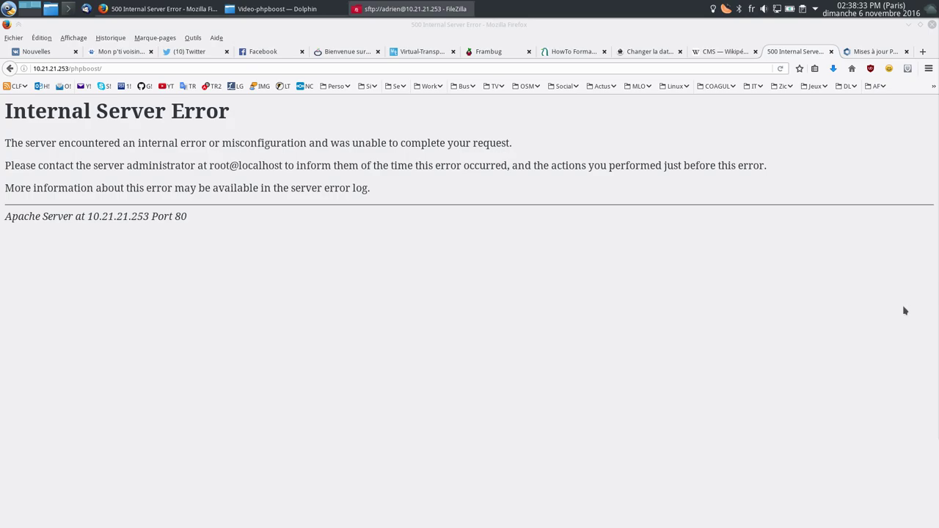
Step: Reload the page to launch the PHPBoost installer and begin at the licence step
{"action": "left_click", "coordinate": [807, 311]}
{"action": "key", "text": "F5"}
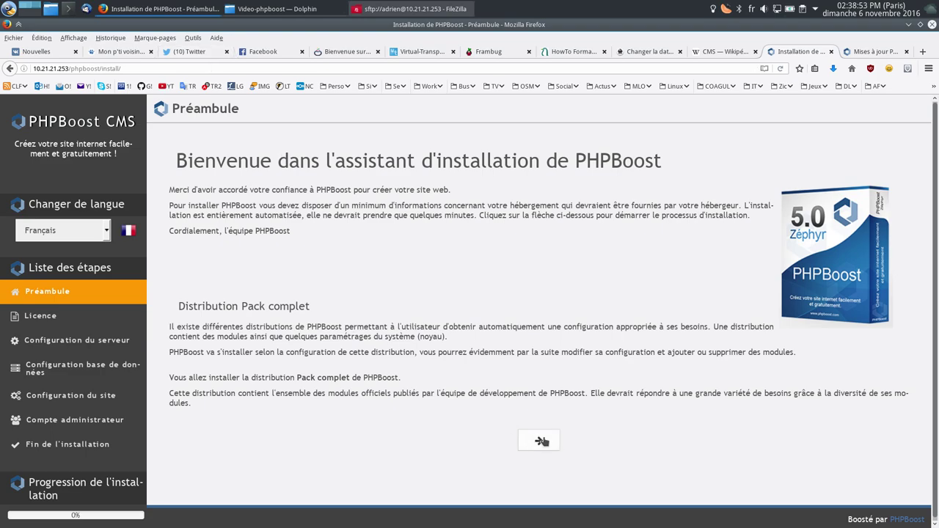
{"action": "left_click", "coordinate": [542, 441]}
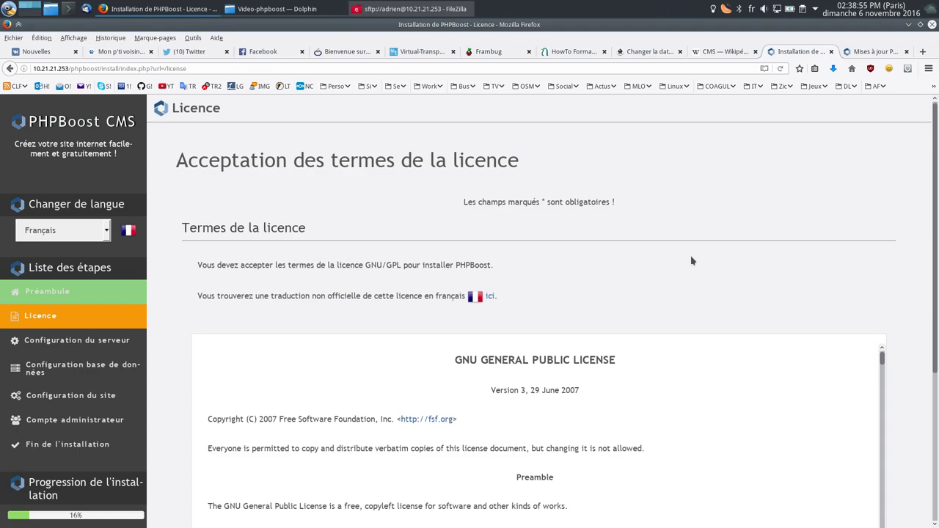
Step: Accept the GNU GPL licence terms and continue to the server configuration check
{"action": "scroll", "coordinate": [690, 308], "scroll_direction": "down", "scroll_amount": 5}
{"action": "scroll", "coordinate": [688, 344], "scroll_direction": "down", "scroll_amount": 3}
{"action": "left_click", "coordinate": [484, 386]}
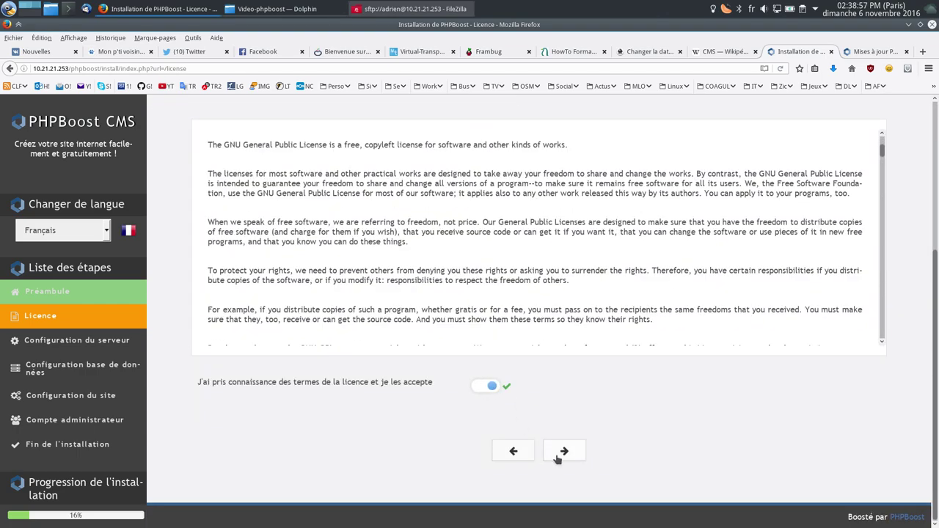
{"action": "scroll", "coordinate": [387, 246], "scroll_direction": "up", "scroll_amount": 6}
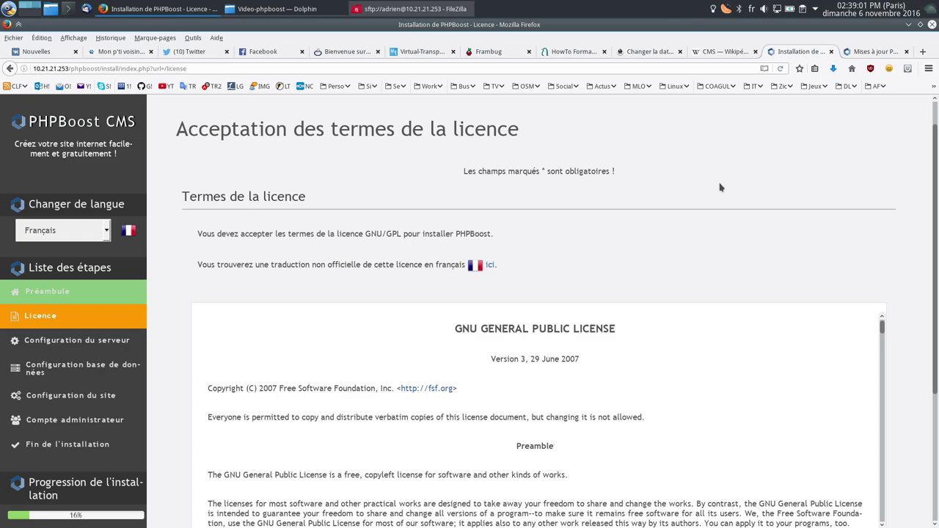
{"action": "scroll", "coordinate": [767, 176], "scroll_direction": "down", "scroll_amount": 5}
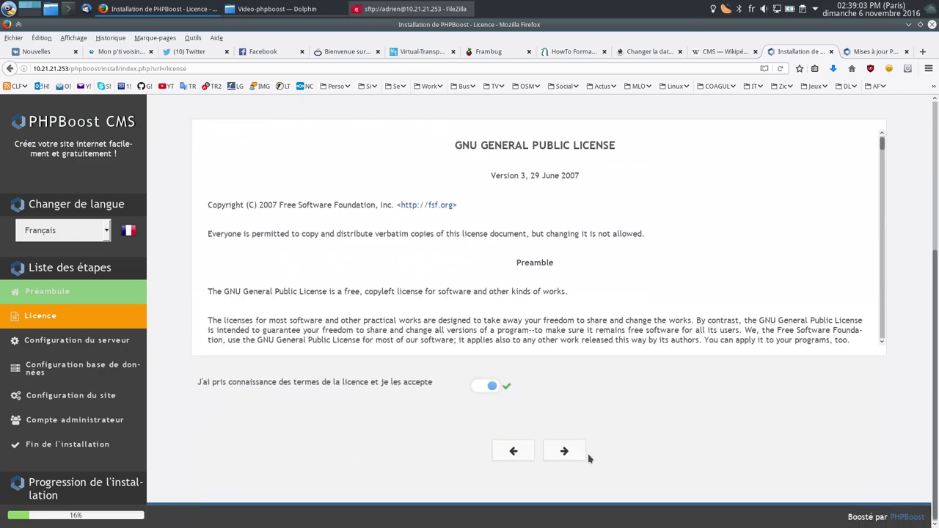
{"action": "left_click", "coordinate": [569, 452]}
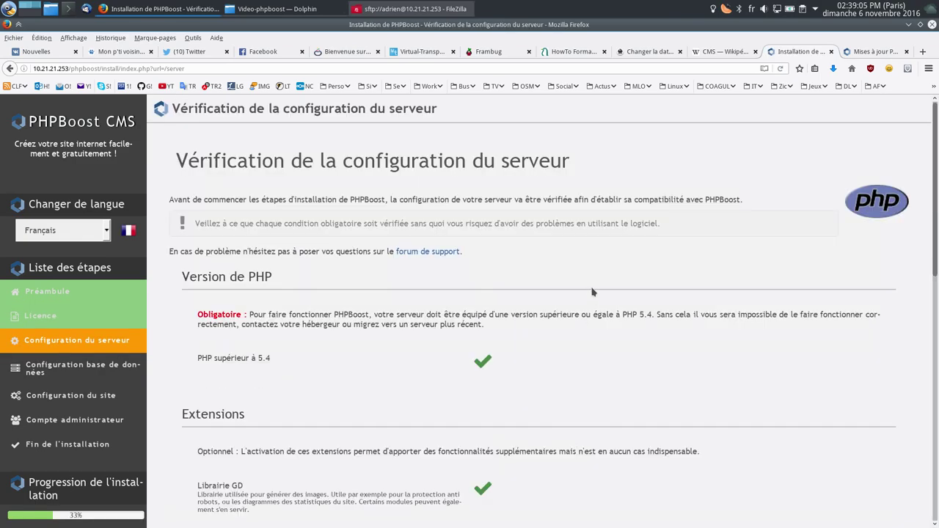
Step: Verify PHP version, extensions and folder permissions all pass, then continue to database settings
{"action": "scroll", "coordinate": [543, 275], "scroll_direction": "down", "scroll_amount": 2}
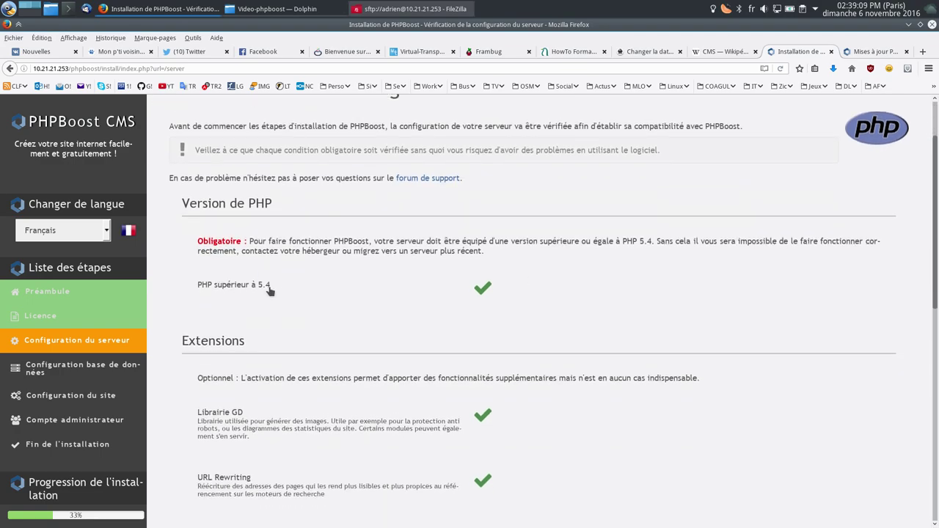
{"action": "scroll", "coordinate": [279, 287], "scroll_direction": "down", "scroll_amount": 4}
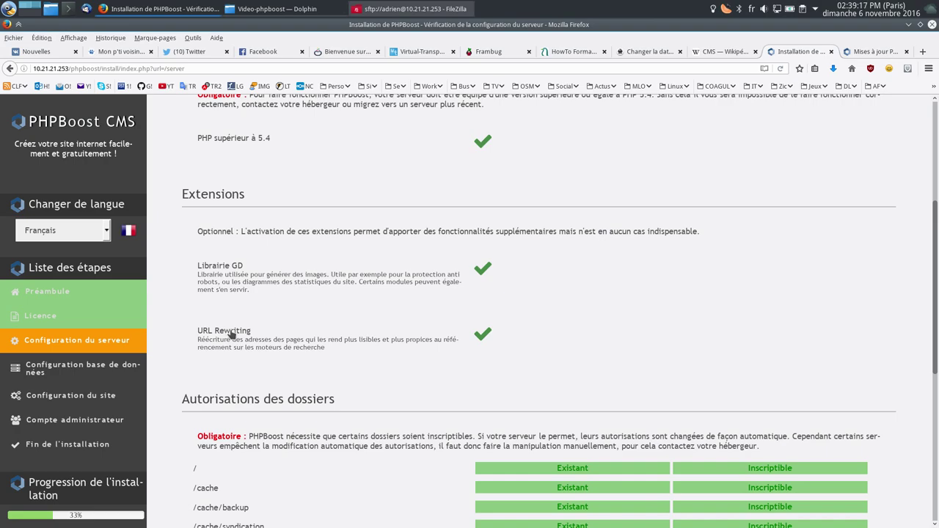
{"action": "left_click_drag", "start_coordinate": [110, 68], "coordinate": [234, 71]}
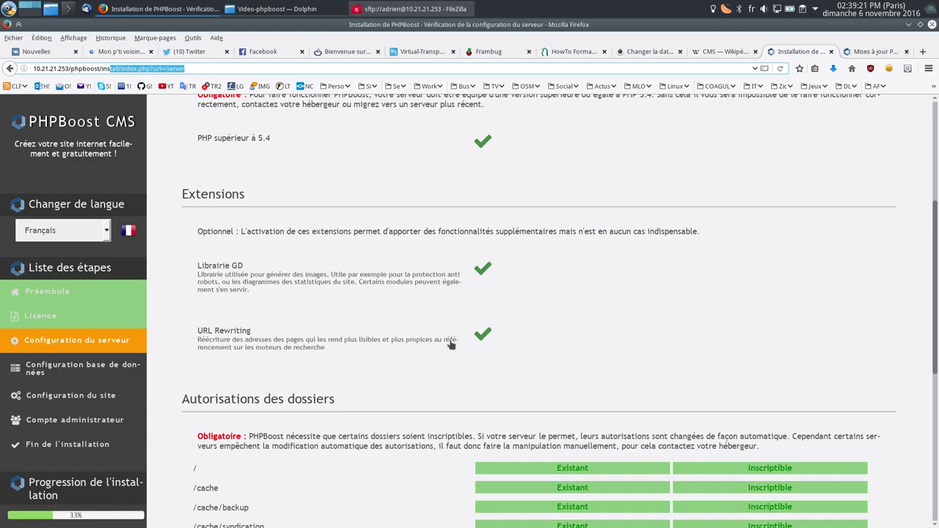
{"action": "scroll", "coordinate": [449, 337], "scroll_direction": "down", "scroll_amount": 5}
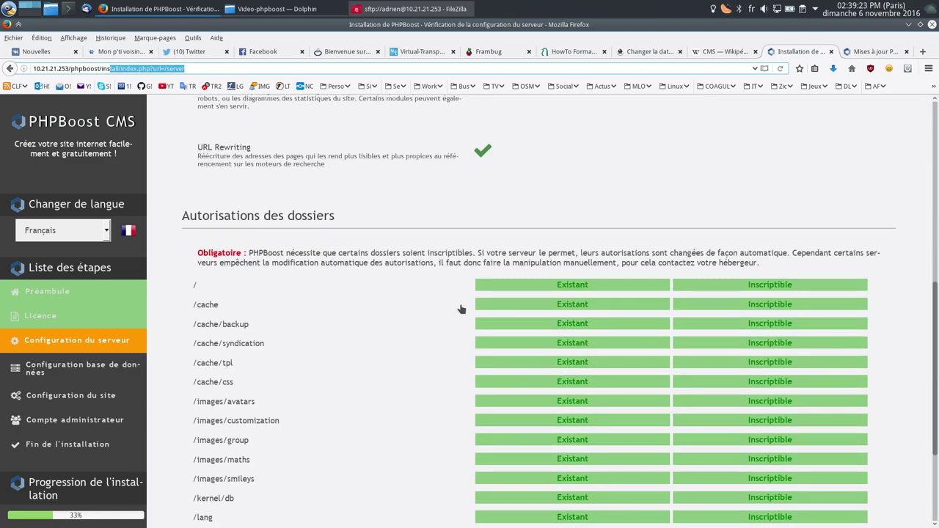
{"action": "scroll", "coordinate": [640, 276], "scroll_direction": "down", "scroll_amount": 3}
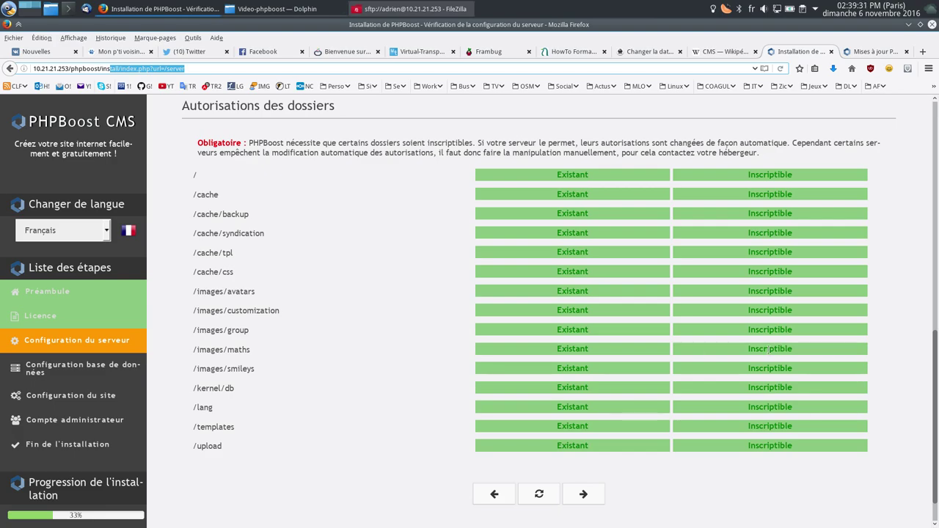
{"action": "left_click", "coordinate": [584, 495]}
Step: Set database login phpboost with its password and database name phpboost, then submit
{"action": "scroll", "coordinate": [367, 285], "scroll_direction": "down", "scroll_amount": 1}
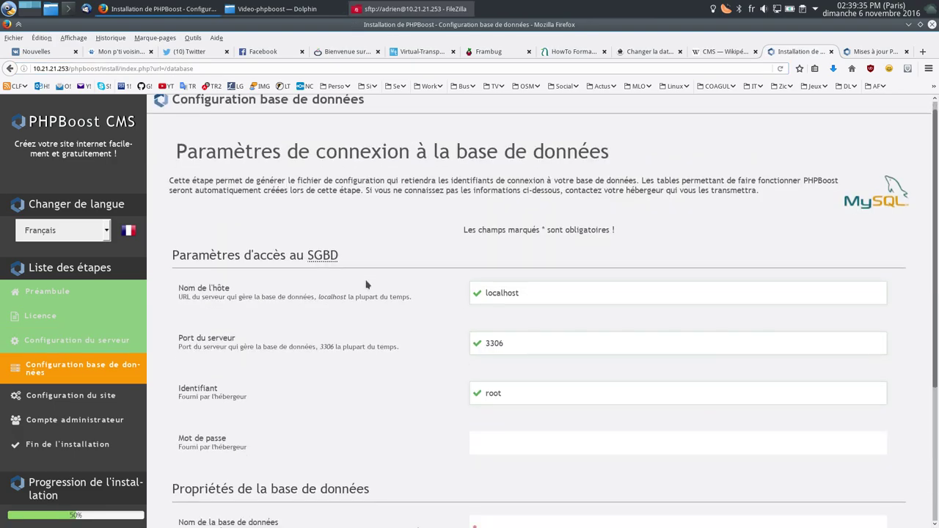
{"action": "scroll", "coordinate": [366, 285], "scroll_direction": "down", "scroll_amount": 2}
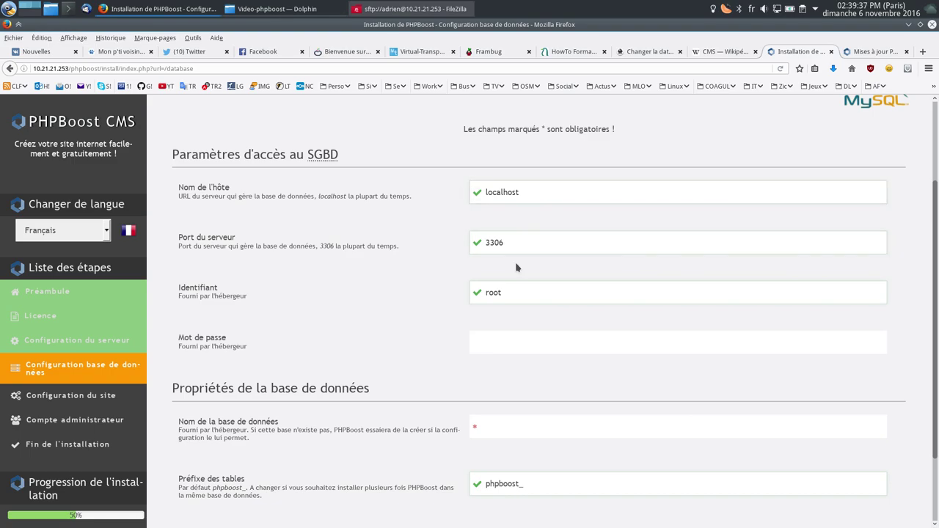
{"action": "left_click", "coordinate": [517, 292]}
{"action": "key", "text": "BackSpace"}
{"action": "key", "text": "BackSpace"}
{"action": "key", "text": "BackSpace"}
{"action": "key", "text": "BackSpace"}
{"action": "type", "text": "phpboost"}
{"action": "key", "text": "Tab"}
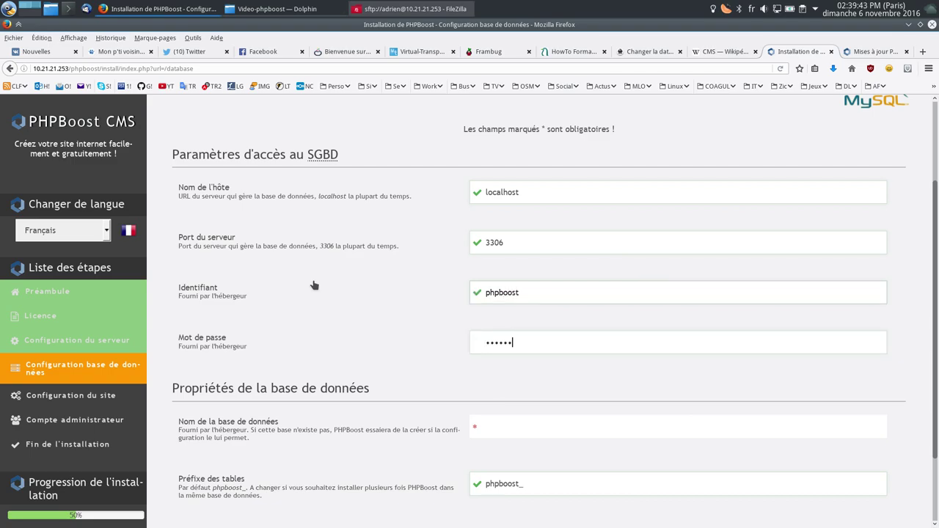
{"action": "scroll", "coordinate": [451, 356], "scroll_direction": "down", "scroll_amount": 2}
{"action": "left_click", "coordinate": [504, 343]}
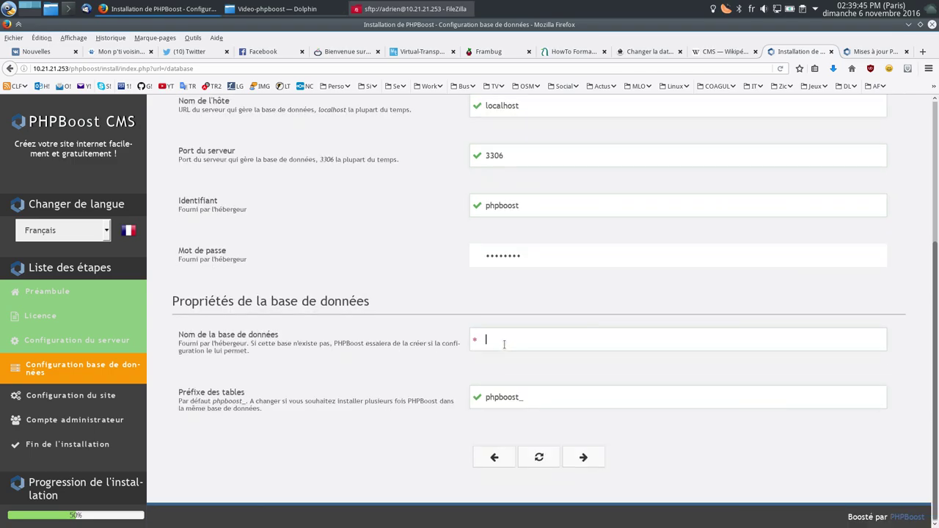
{"action": "type", "text": "phpboost"}
{"action": "left_click", "coordinate": [585, 459]}
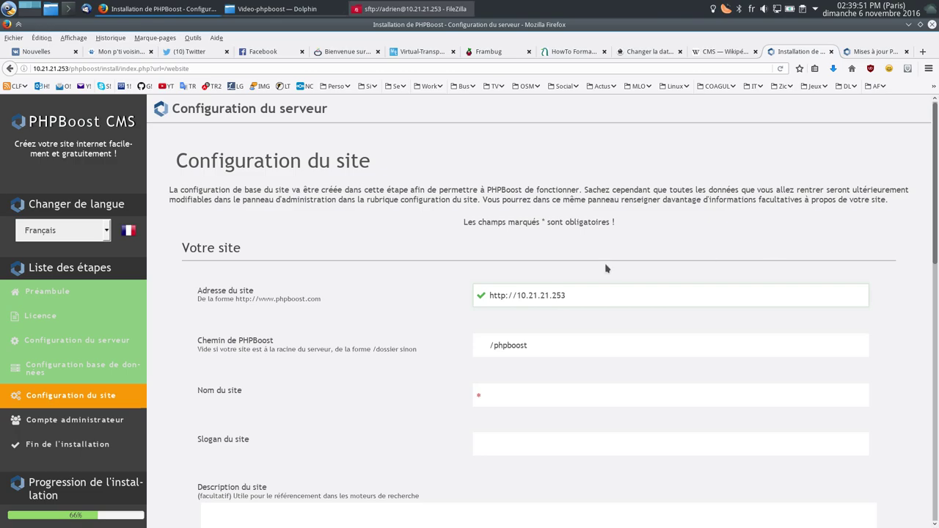
Step: Name the site 'Présenttaltion Linuxtricks.fr' with the slogan 'Vive phpboost !!!!!!!'
{"action": "scroll", "coordinate": [379, 290], "scroll_direction": "down", "scroll_amount": 3}
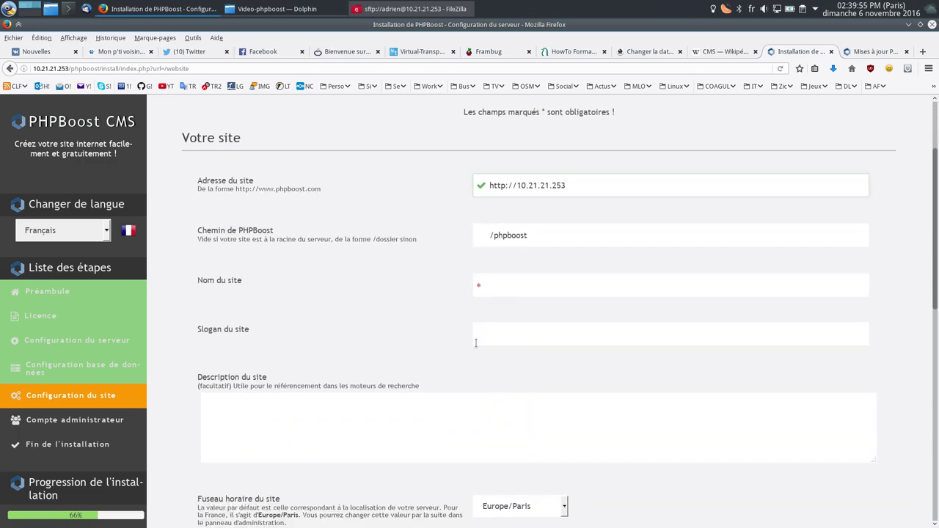
{"action": "left_click", "coordinate": [539, 294]}
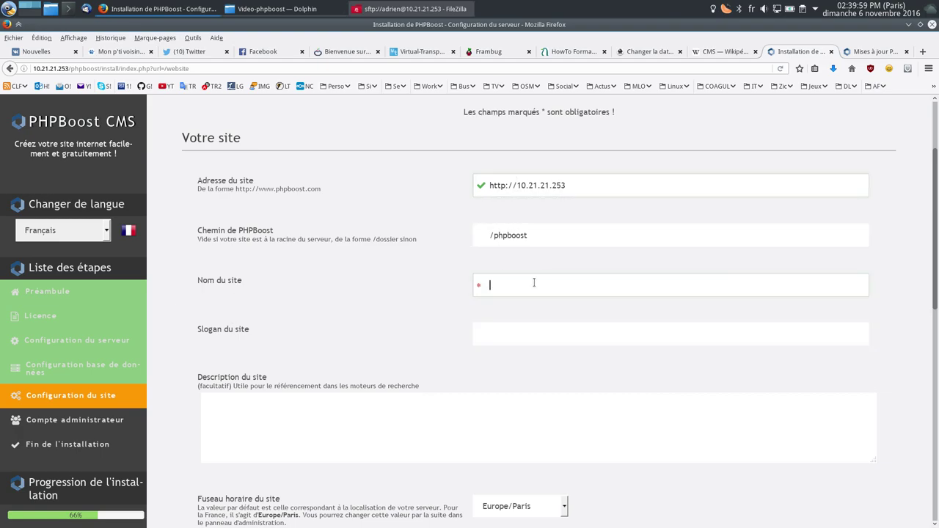
{"action": "type", "text": "P"}
{"action": "key", "text": "BackSpace"}
{"action": "type", "text": "Présentt"}
{"action": "type", "text": "al"}
{"action": "type", "text": "tion Linuxtricks."}
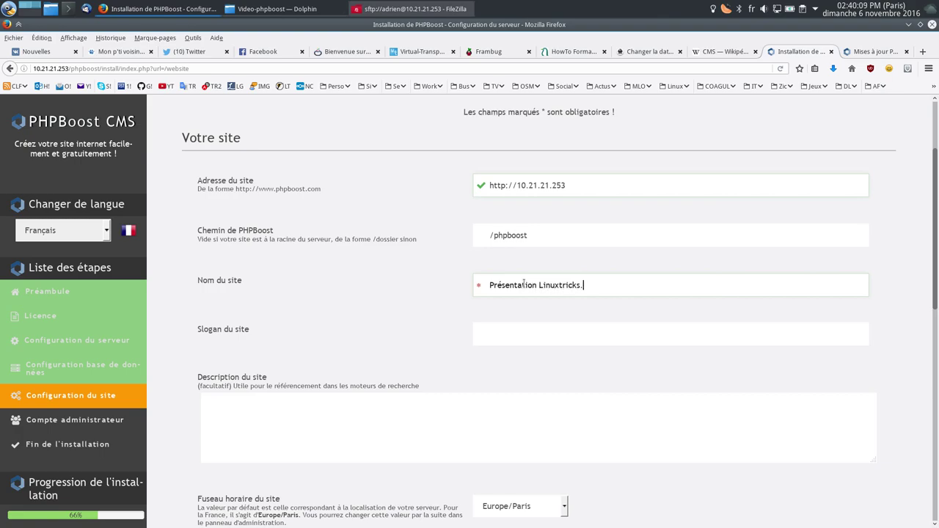
{"action": "type", "text": "fr"}
{"action": "left_click", "coordinate": [496, 336]}
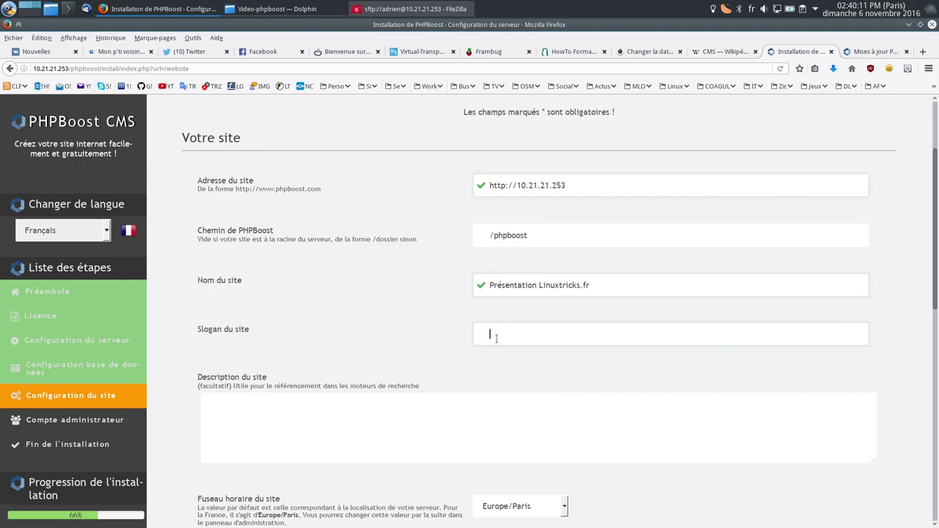
{"action": "type", "text": "Vive phpboost !!!!!!!"}
{"action": "scroll", "coordinate": [296, 346], "scroll_direction": "down", "scroll_amount": 3}
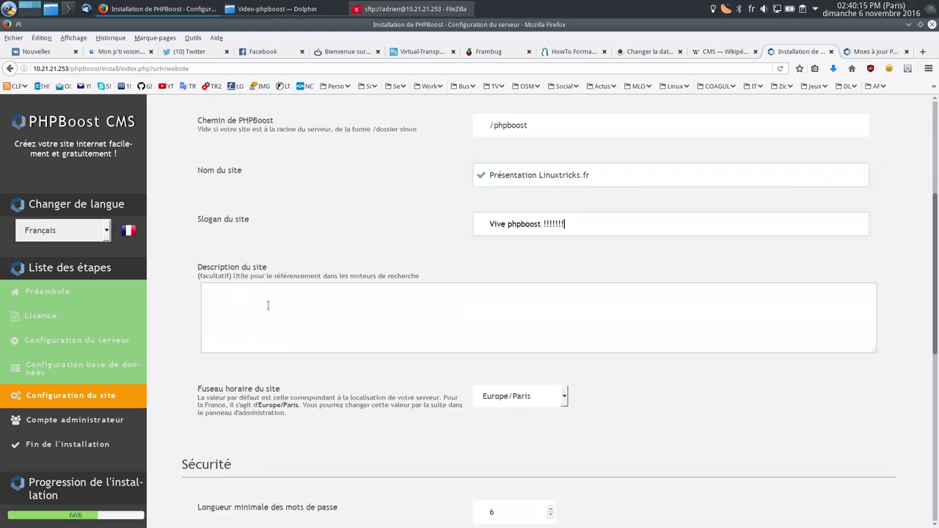
{"action": "left_click", "coordinate": [268, 304]}
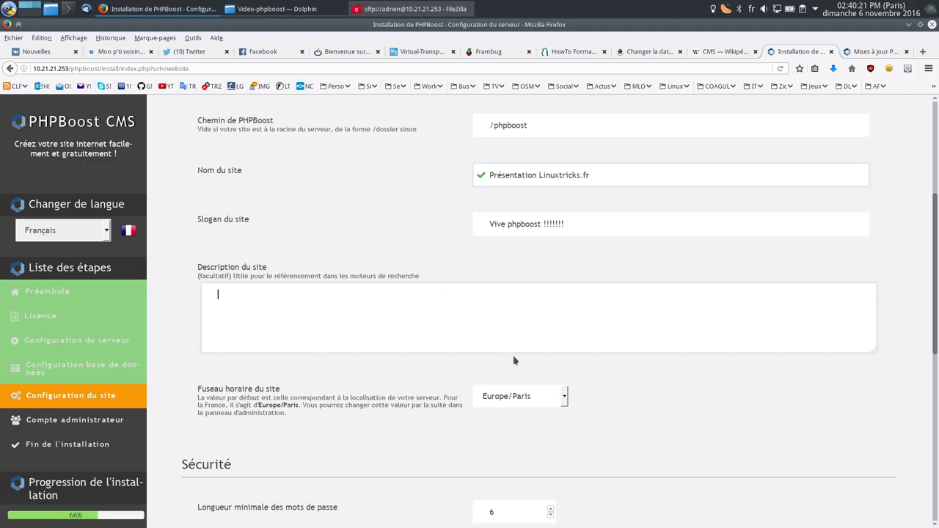
Step: Keep time zone Europe/Paris and password complexity Faible, allowing e-mail and login in passwords
{"action": "scroll", "coordinate": [342, 349], "scroll_direction": "down", "scroll_amount": 5}
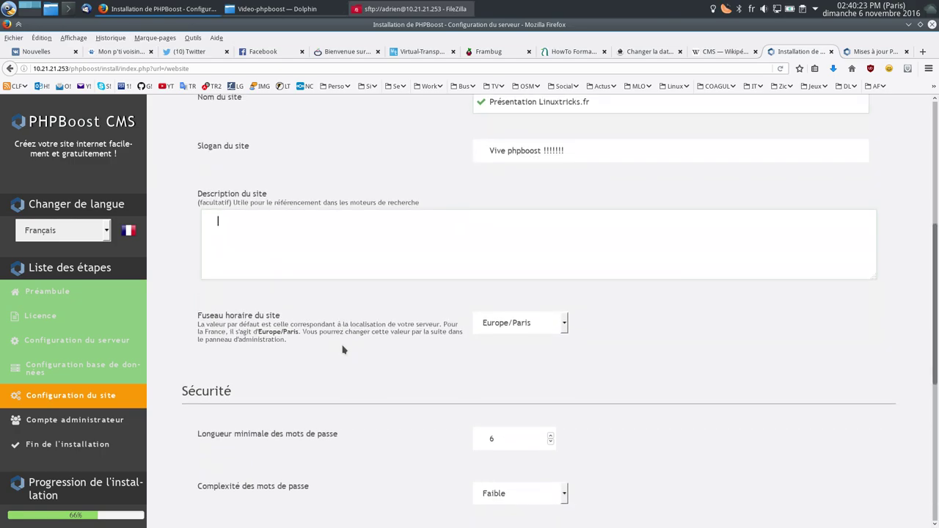
{"action": "scroll", "coordinate": [342, 350], "scroll_direction": "down", "scroll_amount": 1}
{"action": "left_click", "coordinate": [539, 141]}
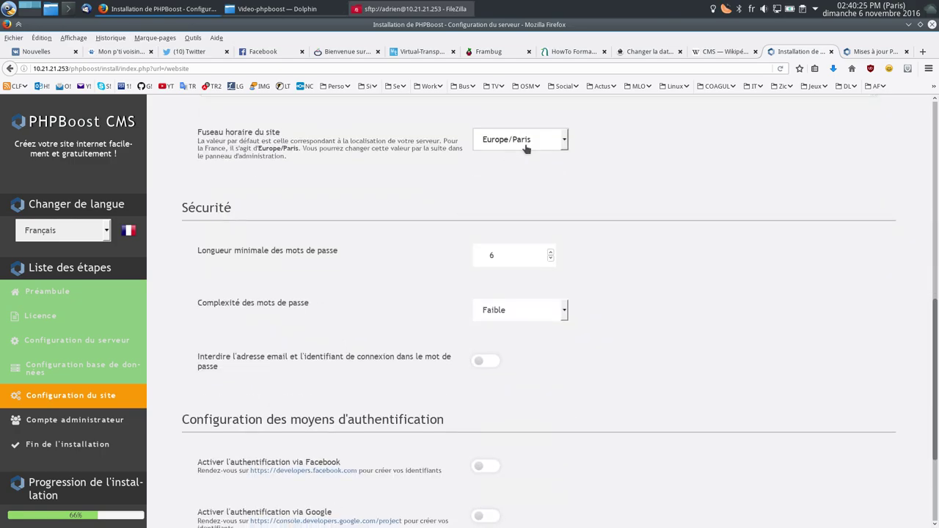
{"action": "left_click", "coordinate": [348, 197]}
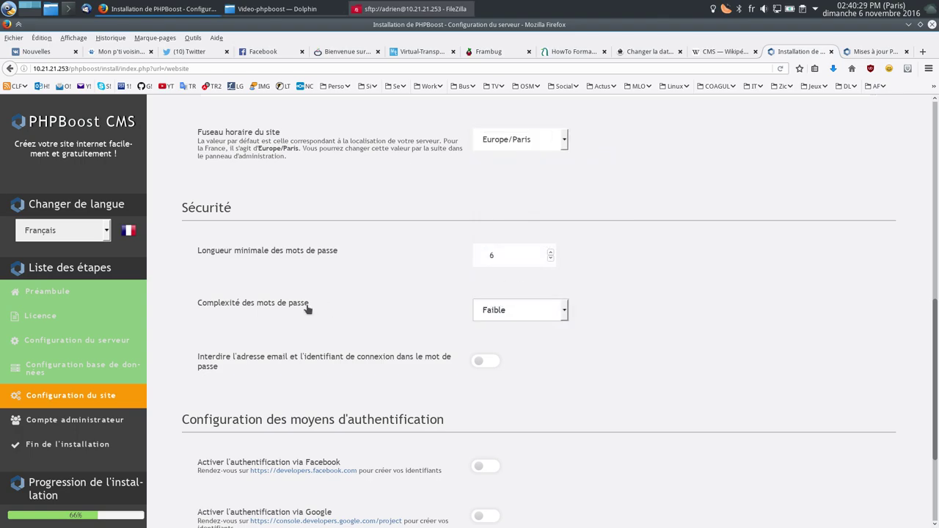
{"action": "scroll", "coordinate": [306, 308], "scroll_direction": "down", "scroll_amount": 2}
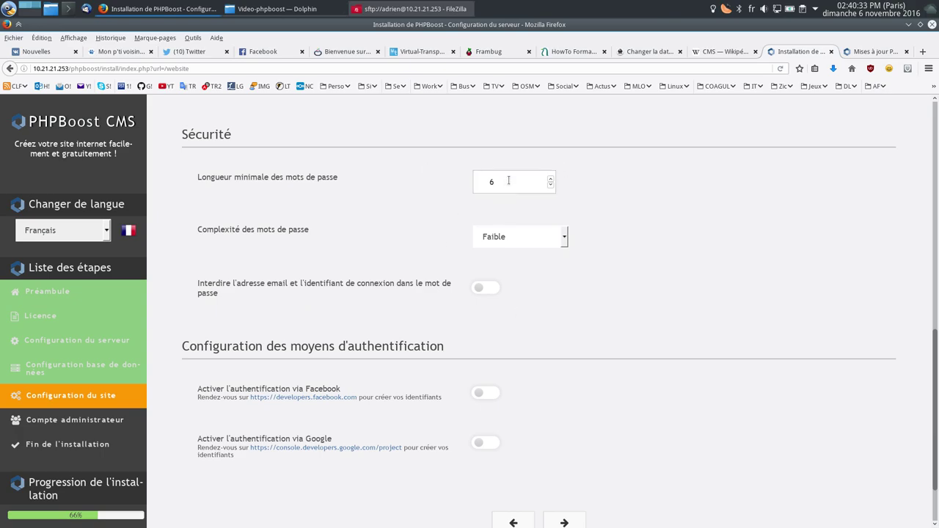
{"action": "left_click", "coordinate": [511, 239]}
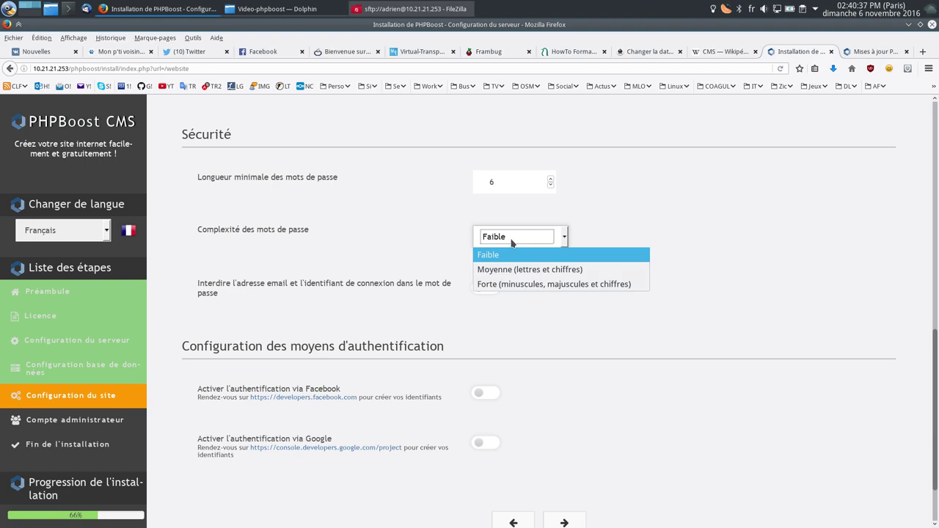
{"action": "left_click", "coordinate": [509, 254]}
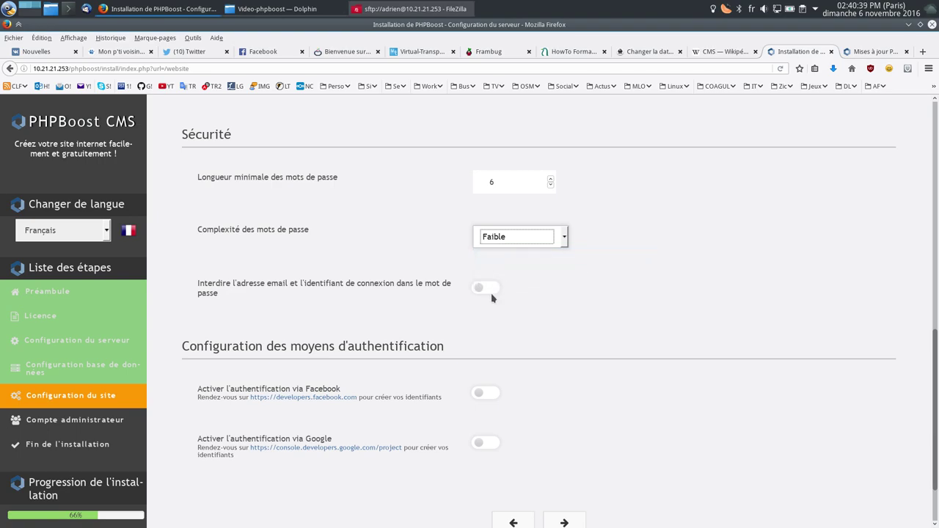
{"action": "left_click", "coordinate": [485, 291]}
{"action": "left_click", "coordinate": [488, 291]}
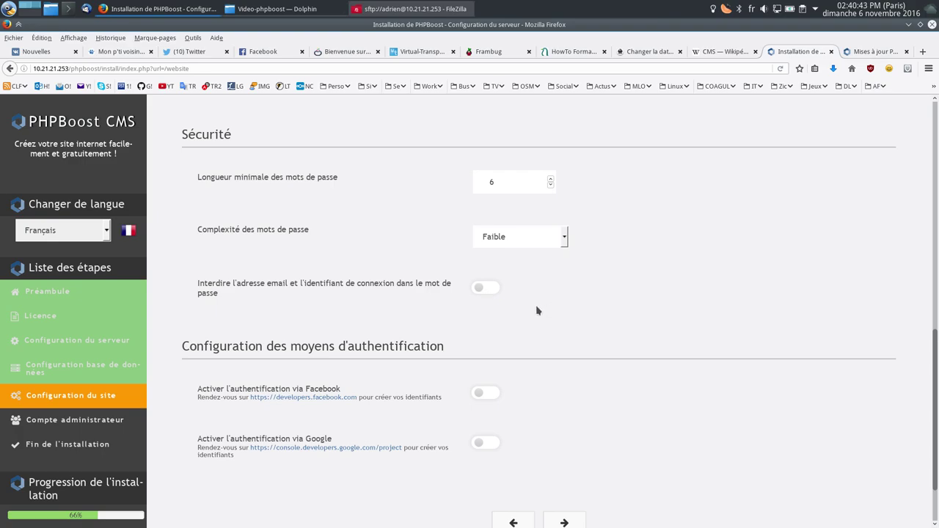
Step: Leave Facebook and Google sign-in disabled and continue to the administrator account step
{"action": "scroll", "coordinate": [537, 308], "scroll_direction": "down", "scroll_amount": 2}
{"action": "left_click", "coordinate": [483, 325]}
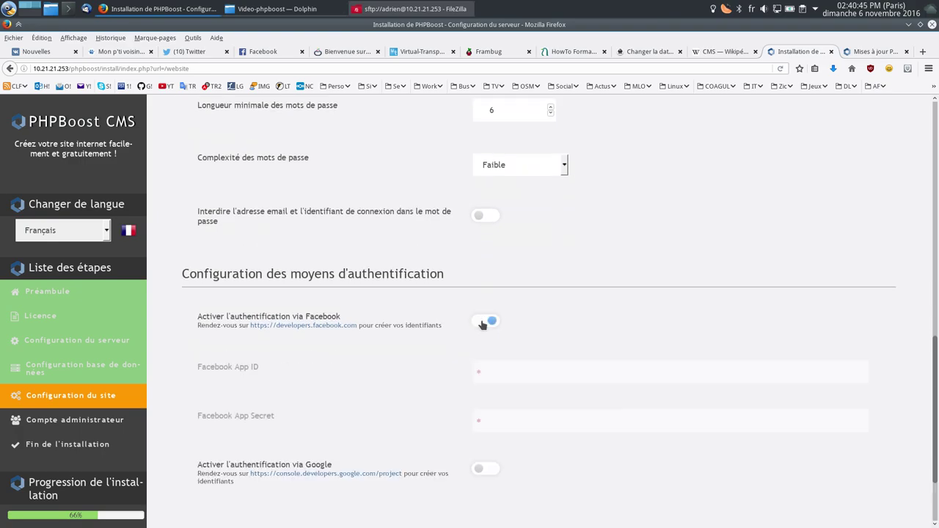
{"action": "left_click", "coordinate": [484, 324]}
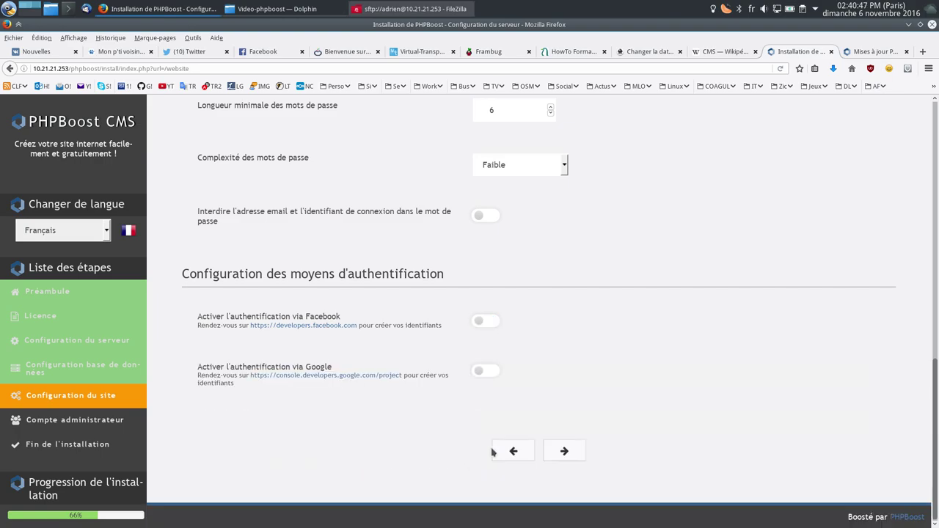
{"action": "left_click", "coordinate": [483, 371]}
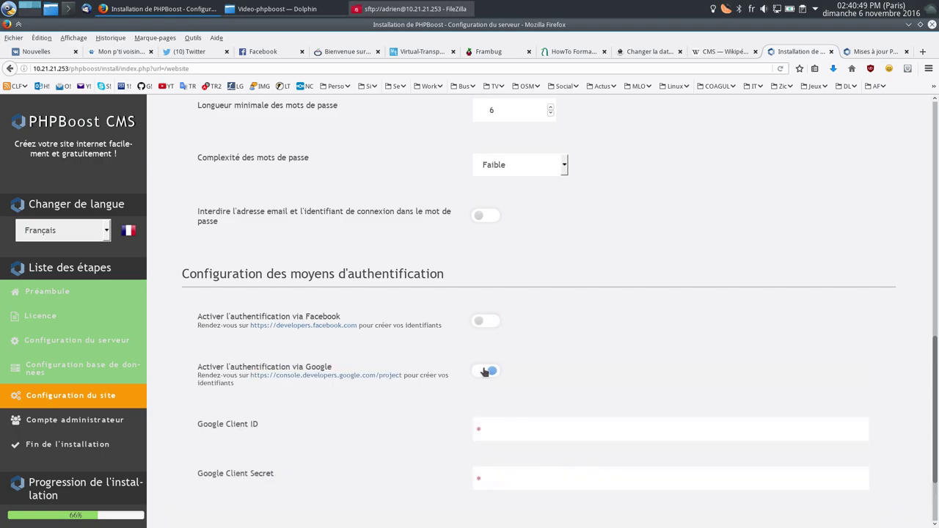
{"action": "left_click", "coordinate": [484, 372]}
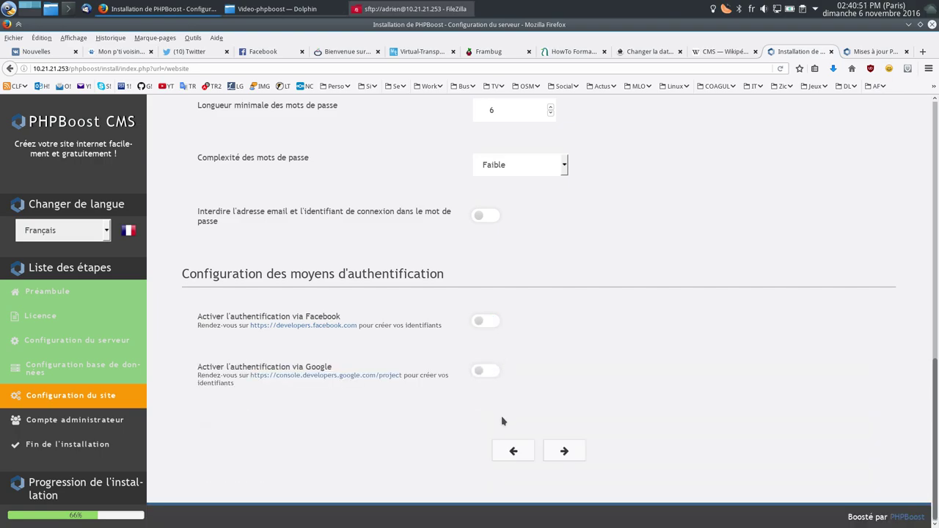
{"action": "left_click", "coordinate": [485, 372]}
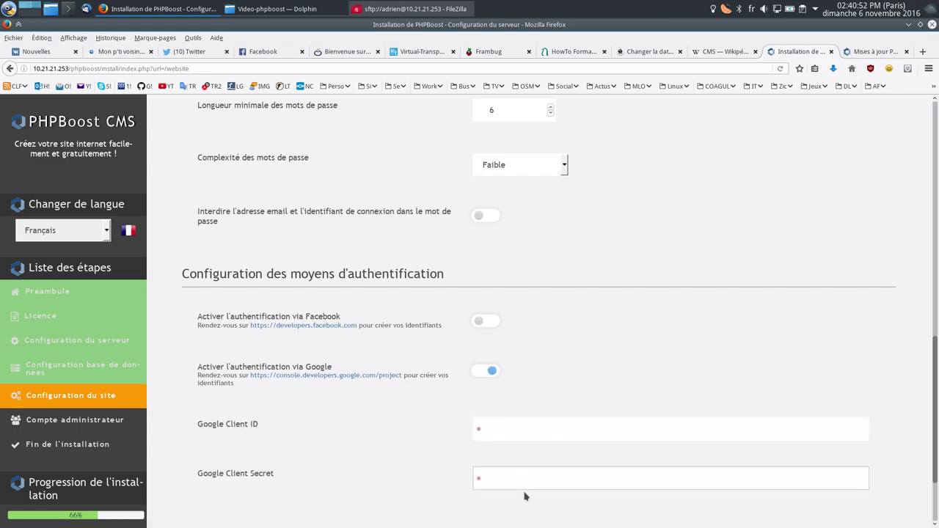
{"action": "left_click", "coordinate": [489, 374]}
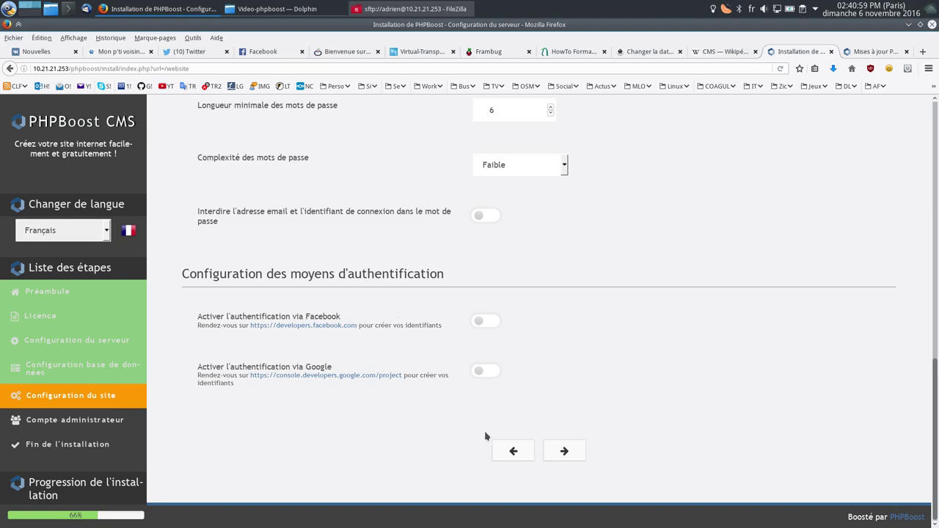
{"action": "left_click", "coordinate": [563, 454]}
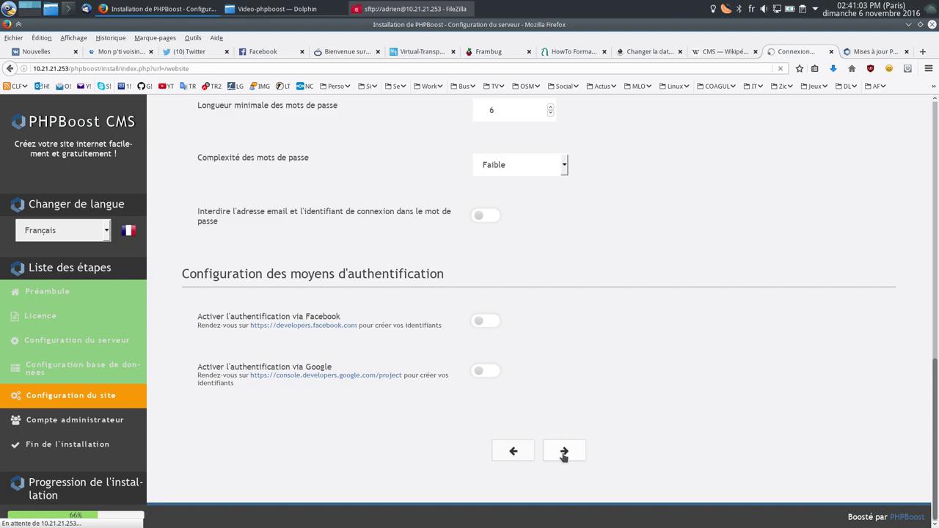
Step: Enter the administrator's display name and e-mail address
{"action": "left_click", "coordinate": [529, 305]}
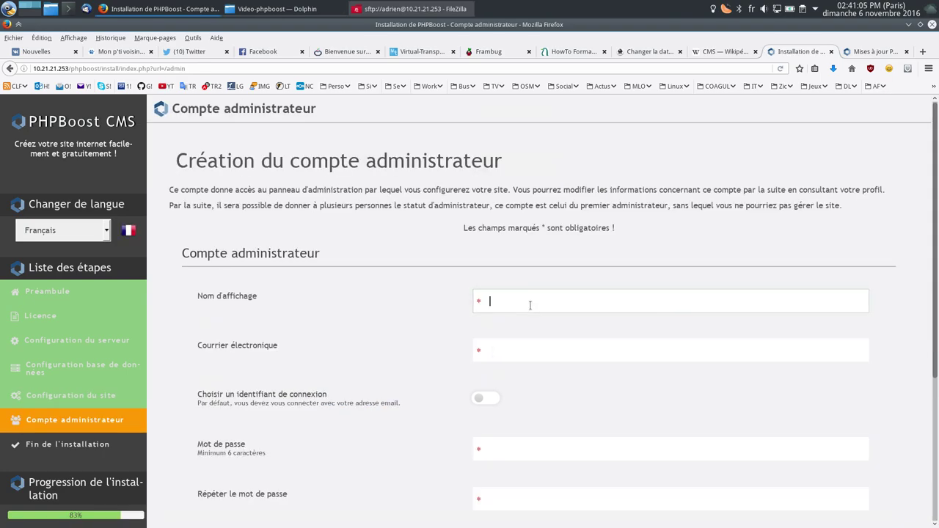
{"action": "type", "text": "Adrien"}
{"action": "key", "text": "Tab"}
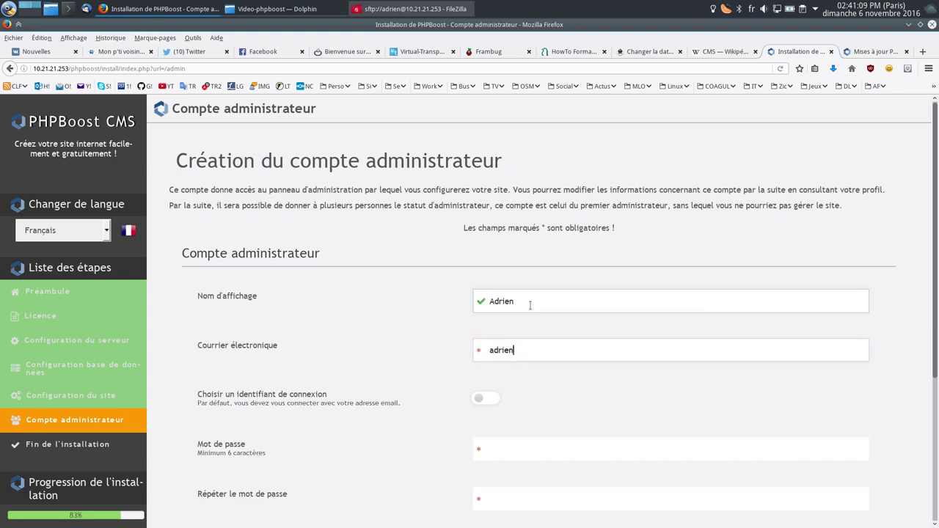
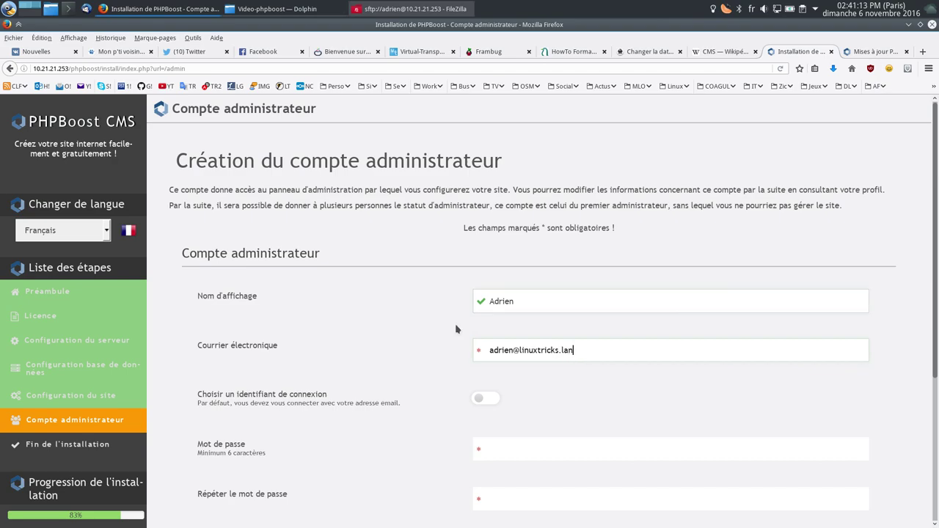
{"action": "scroll", "coordinate": [454, 327], "scroll_direction": "down", "scroll_amount": 5}
Step: Enable a separate login ID, enter and confirm the admin password, and submit the account
{"action": "left_click", "coordinate": [478, 222]}
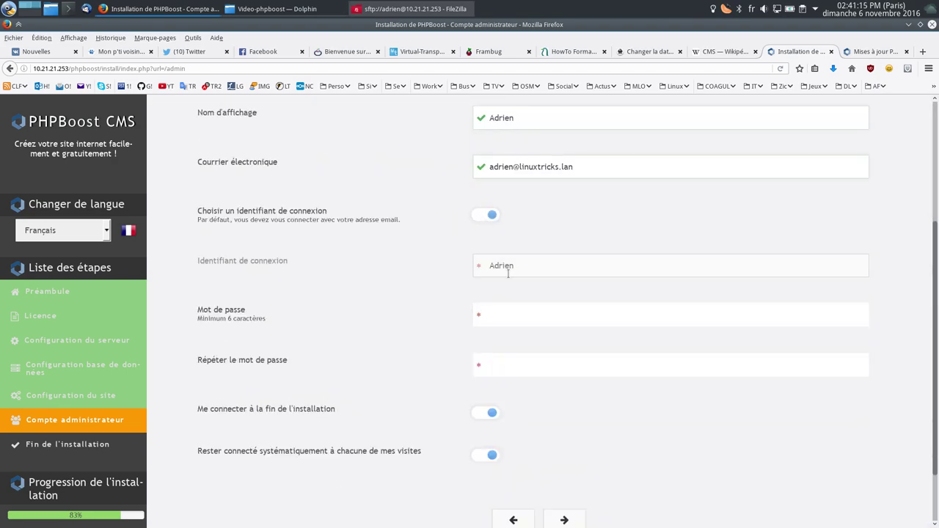
{"action": "left_click", "coordinate": [585, 266]}
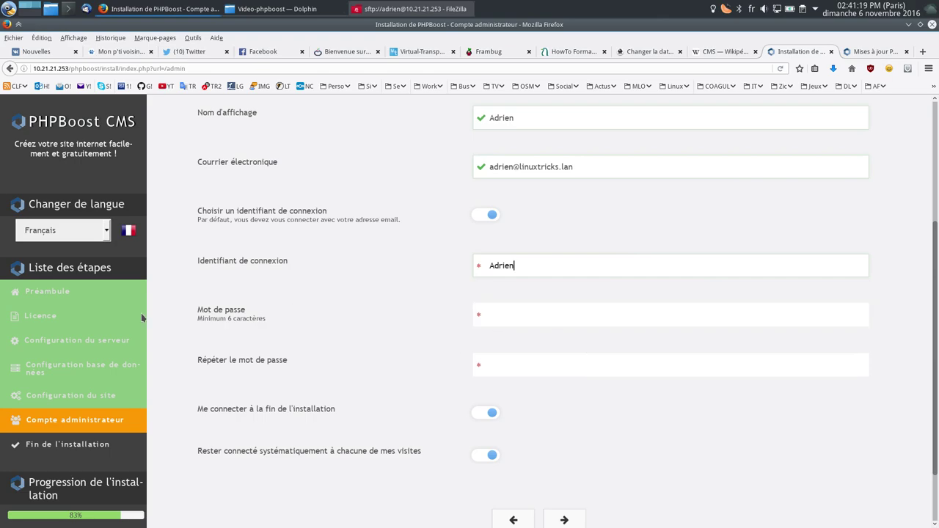
{"action": "left_click", "coordinate": [503, 317]}
{"action": "type", "text": "••••••••"}
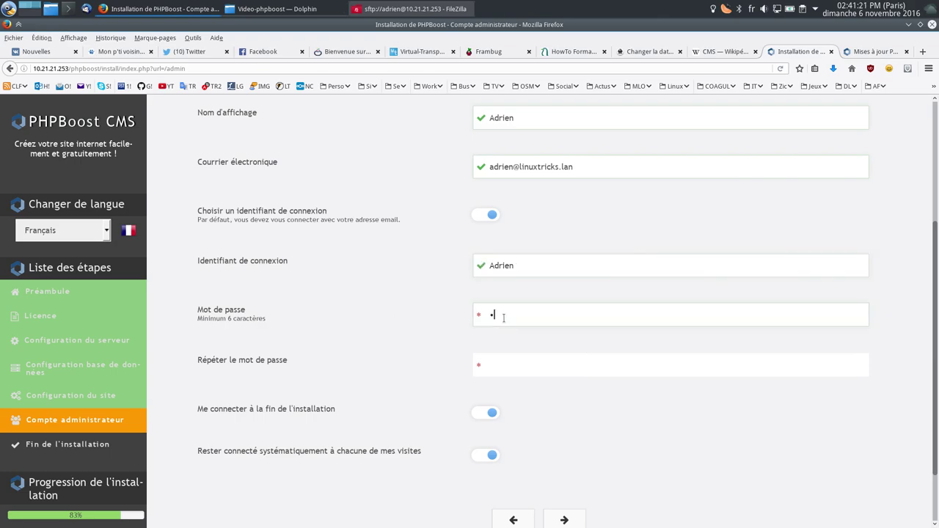
{"action": "key", "text": "Tab"}
{"action": "type", "text": "••••••••"}
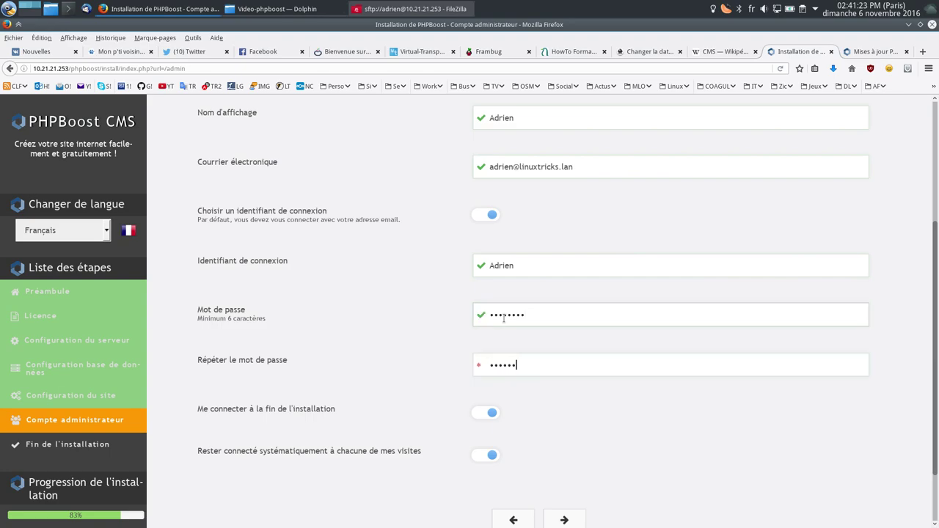
{"action": "scroll", "coordinate": [441, 323], "scroll_direction": "down", "scroll_amount": 2}
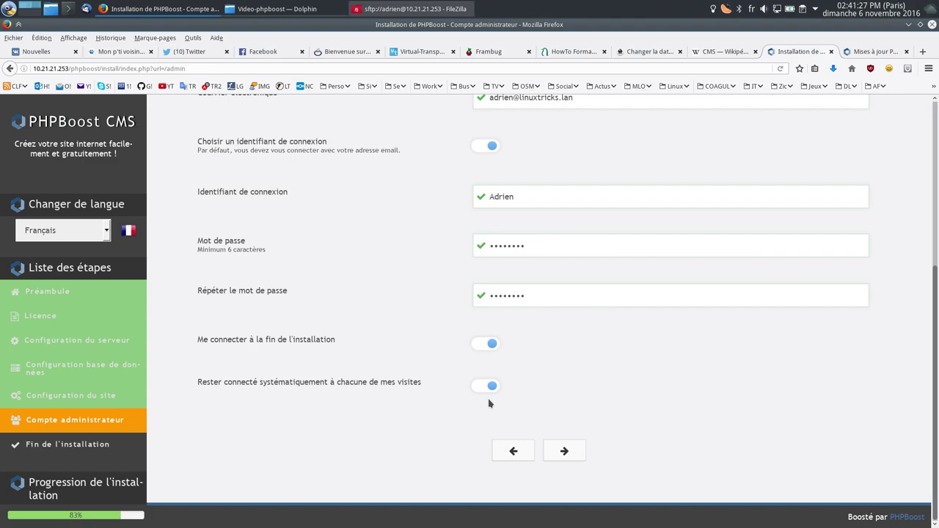
{"action": "left_click", "coordinate": [562, 452]}
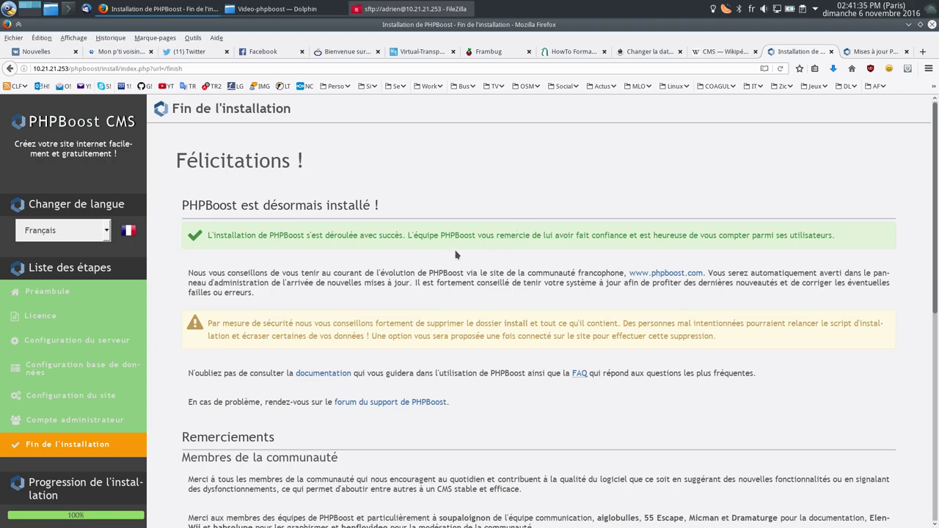
Step: Go from the Félicitations page to the new site via 'Aller à l'accueil du site'
{"action": "scroll", "coordinate": [371, 284], "scroll_direction": "down", "scroll_amount": 5}
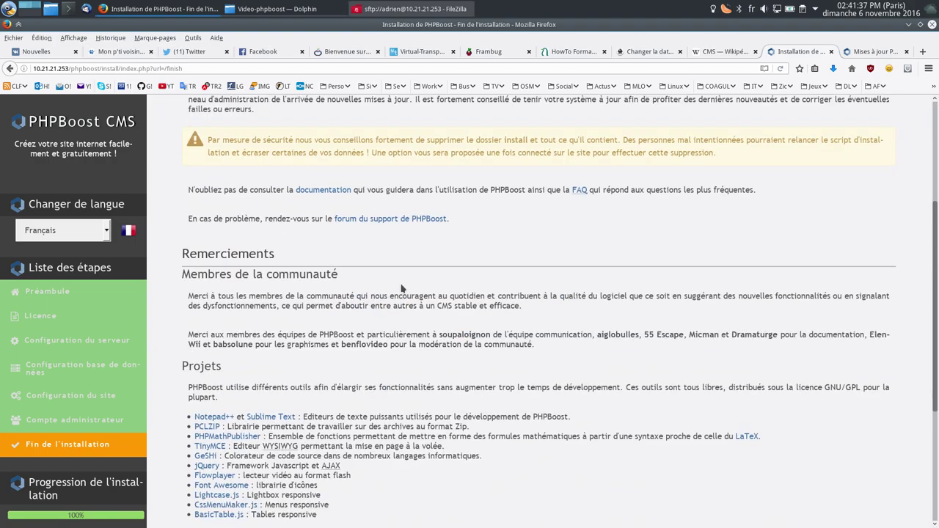
{"action": "scroll", "coordinate": [295, 329], "scroll_direction": "down", "scroll_amount": 5}
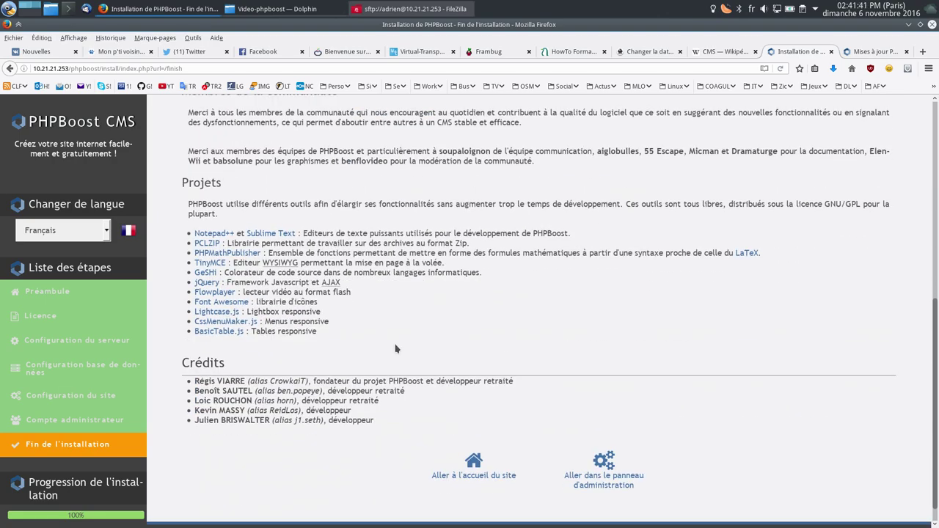
{"action": "left_click", "coordinate": [478, 478]}
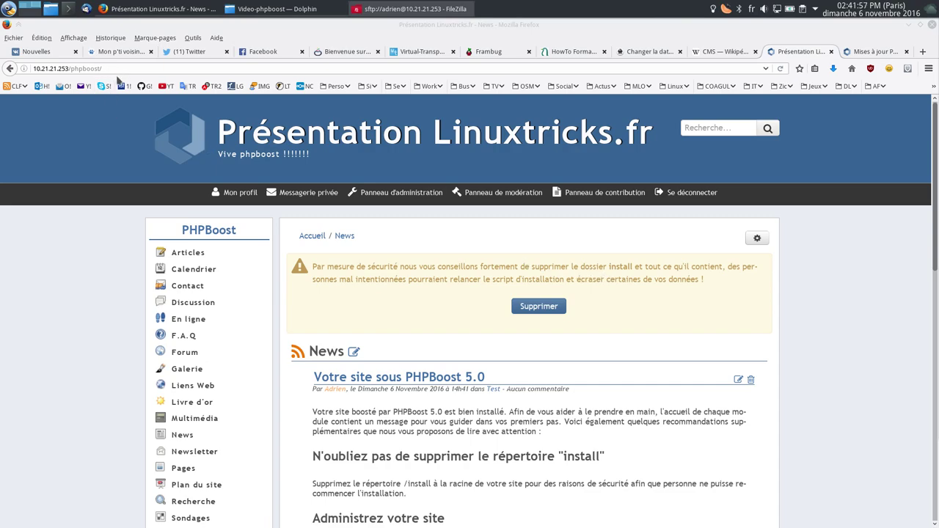
Step: Delete the install folder using Supprimer in the home page's security warning box
{"action": "left_click", "coordinate": [538, 306]}
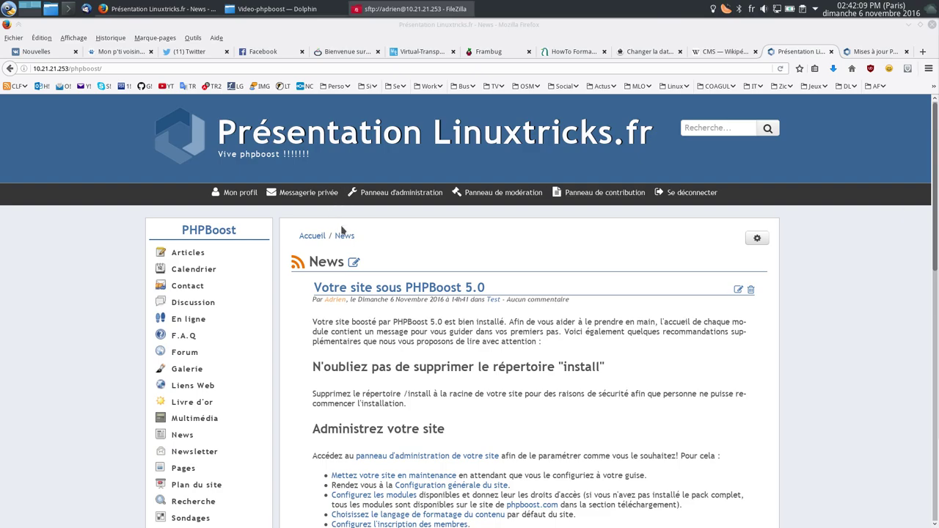
{"action": "left_click", "coordinate": [376, 200]}
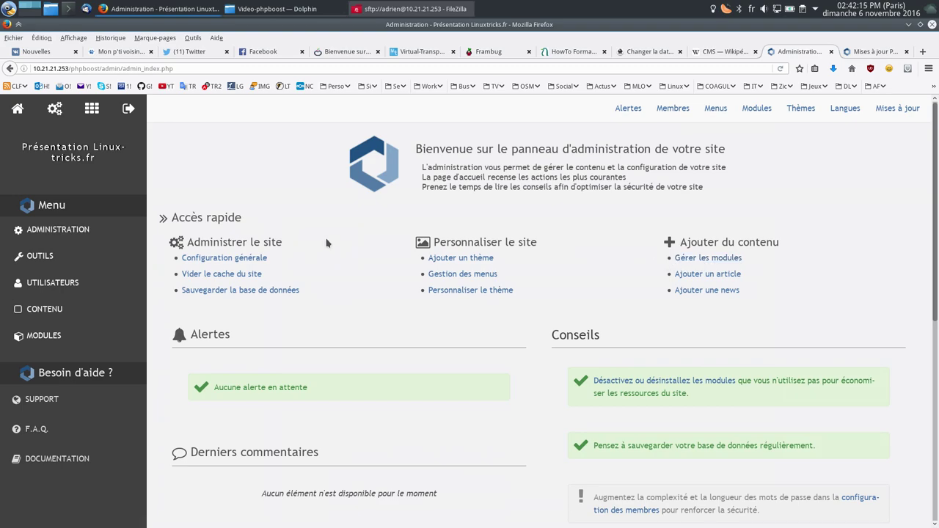
Step: Browse the admin dashboard and refresh the site's Alertes list
{"action": "scroll", "coordinate": [342, 229], "scroll_direction": "down", "scroll_amount": 4}
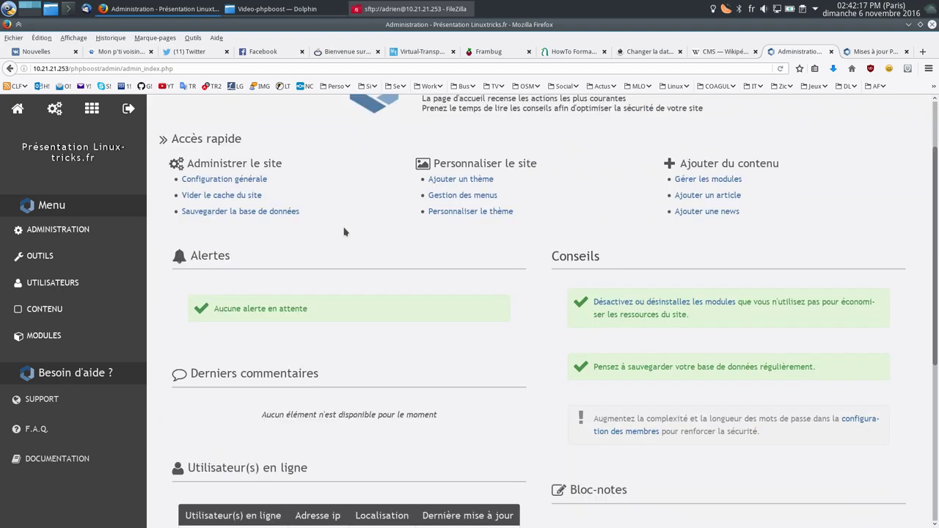
{"action": "left_click", "coordinate": [696, 404]}
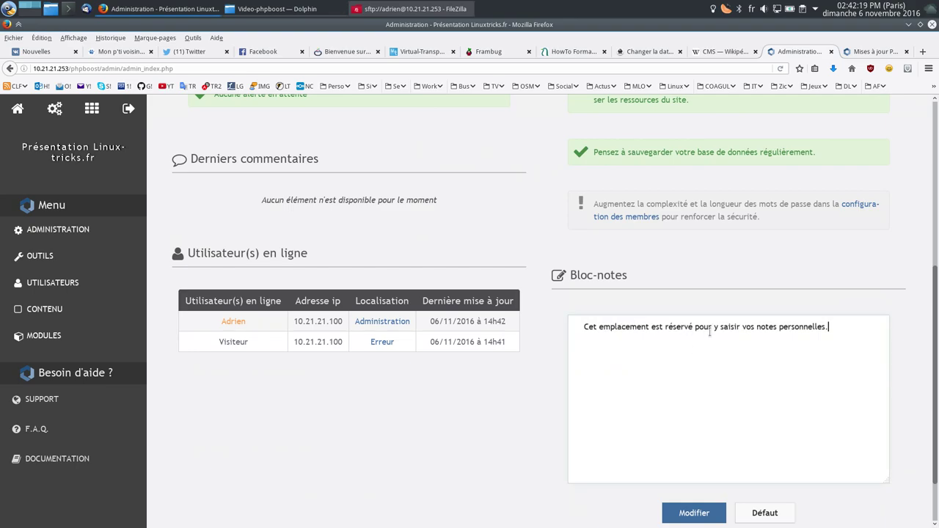
{"action": "scroll", "coordinate": [525, 396], "scroll_direction": "down", "scroll_amount": 1}
{"action": "scroll", "coordinate": [535, 384], "scroll_direction": "up", "scroll_amount": 5}
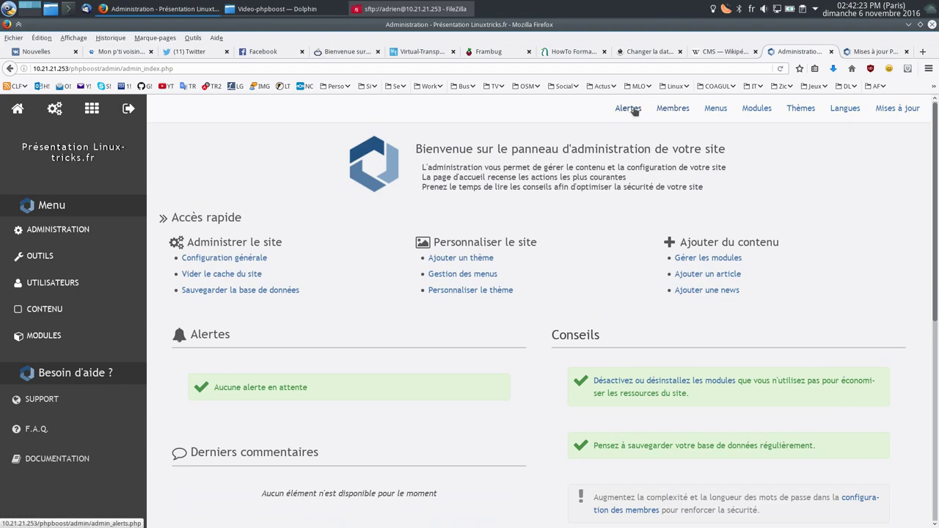
{"action": "left_click", "coordinate": [633, 109]}
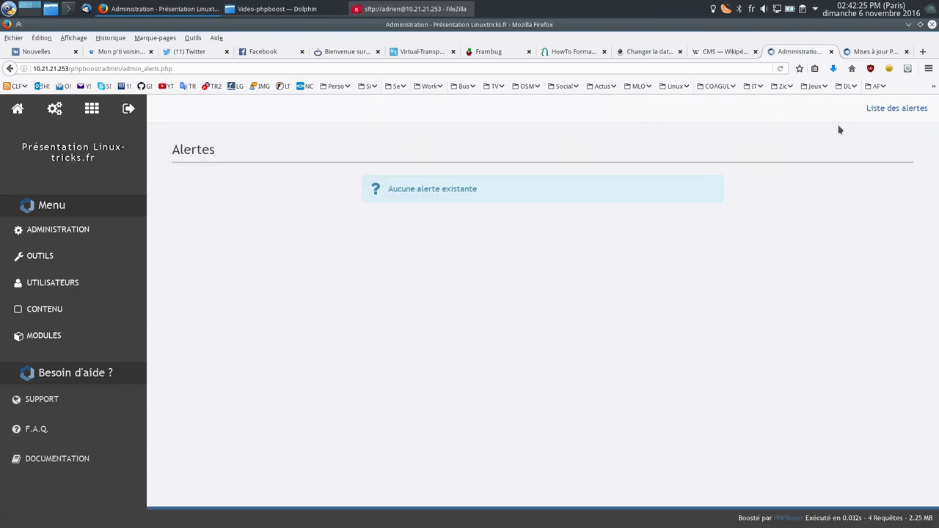
{"action": "left_click", "coordinate": [878, 113]}
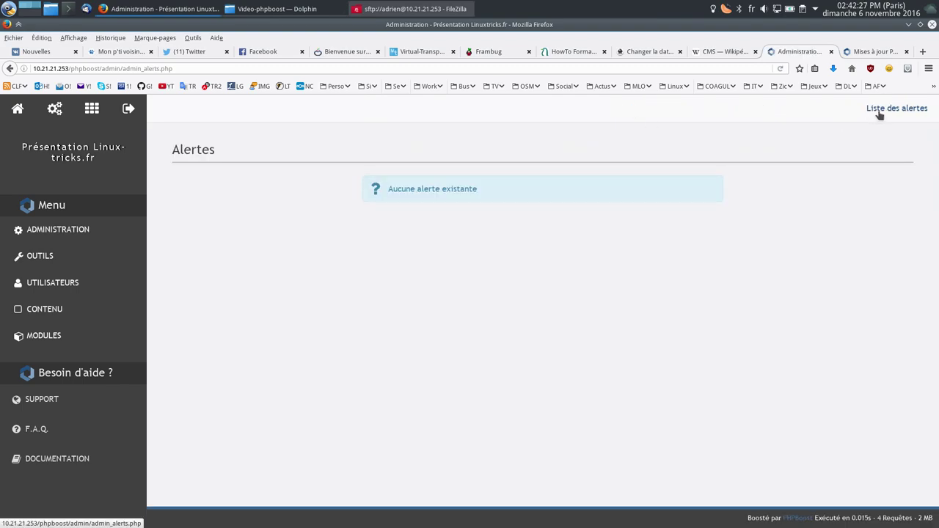
Step: Open the ADMINISTRATION section overview from the admin sidebar
{"action": "left_click", "coordinate": [89, 236]}
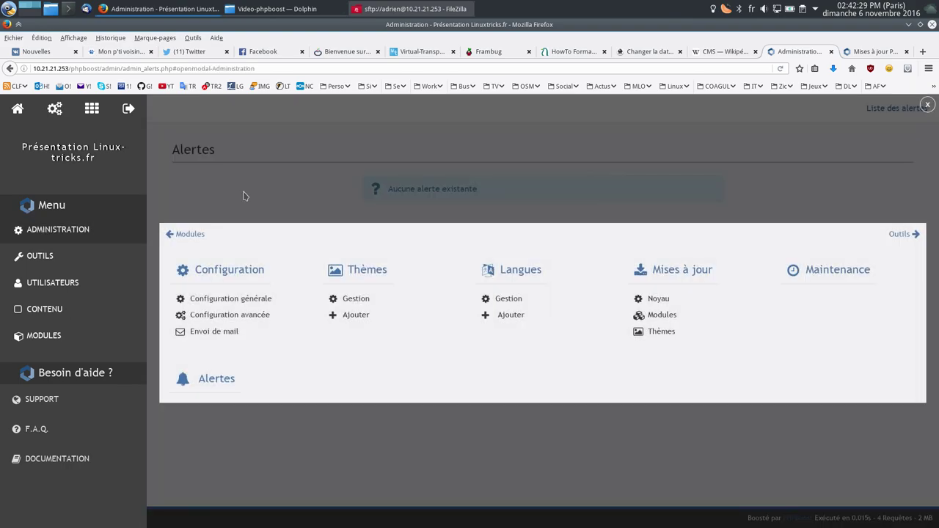
{"action": "left_click", "coordinate": [244, 196]}
{"action": "left_click", "coordinate": [55, 110]}
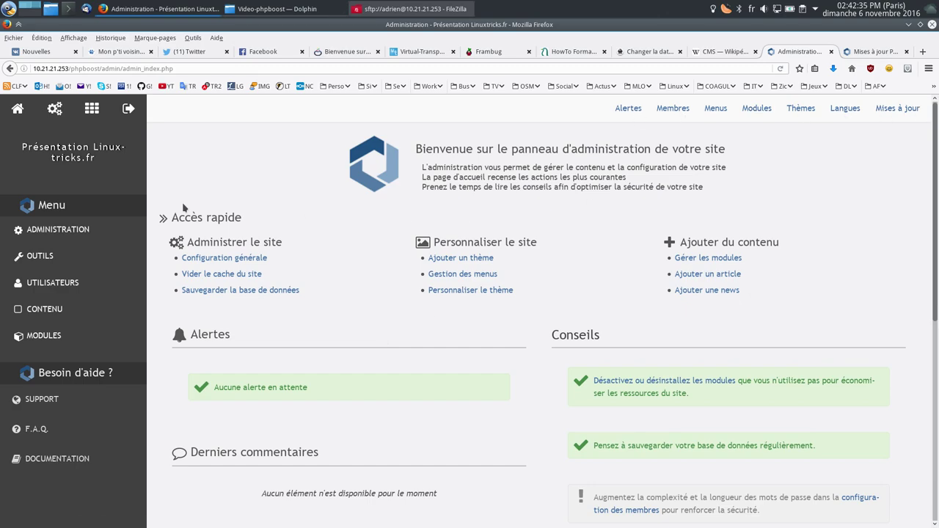
{"action": "left_click", "coordinate": [52, 231]}
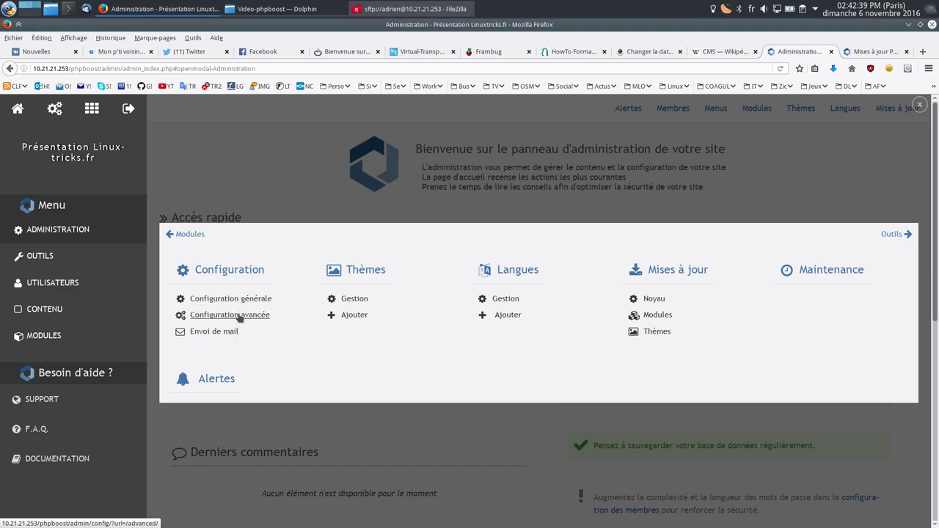
Step: Look through the advanced configuration settings
{"action": "left_click", "coordinate": [240, 315]}
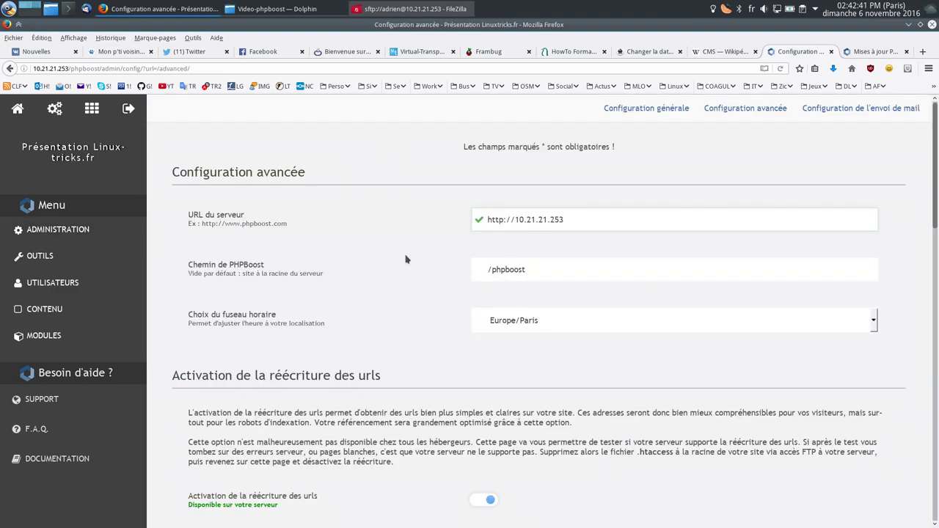
{"action": "scroll", "coordinate": [490, 400], "scroll_direction": "down", "scroll_amount": 3}
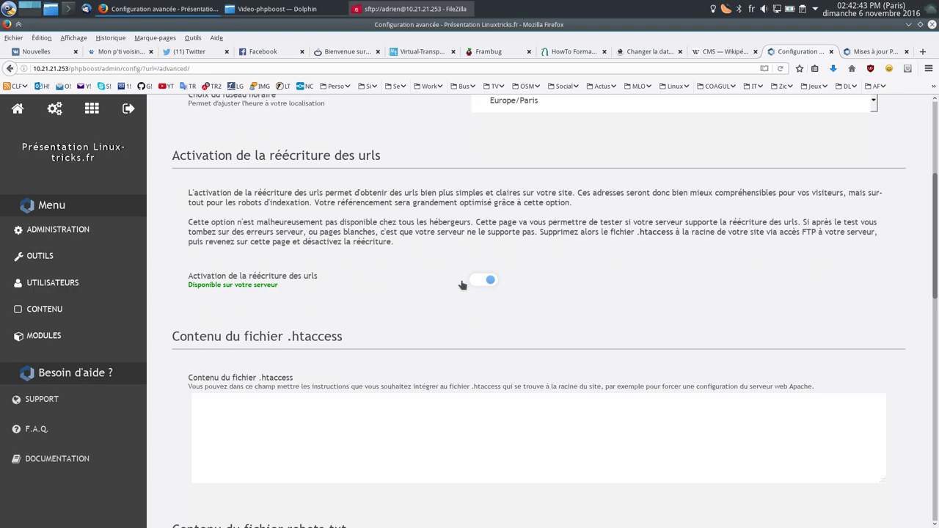
{"action": "scroll", "coordinate": [462, 284], "scroll_direction": "down", "scroll_amount": 10}
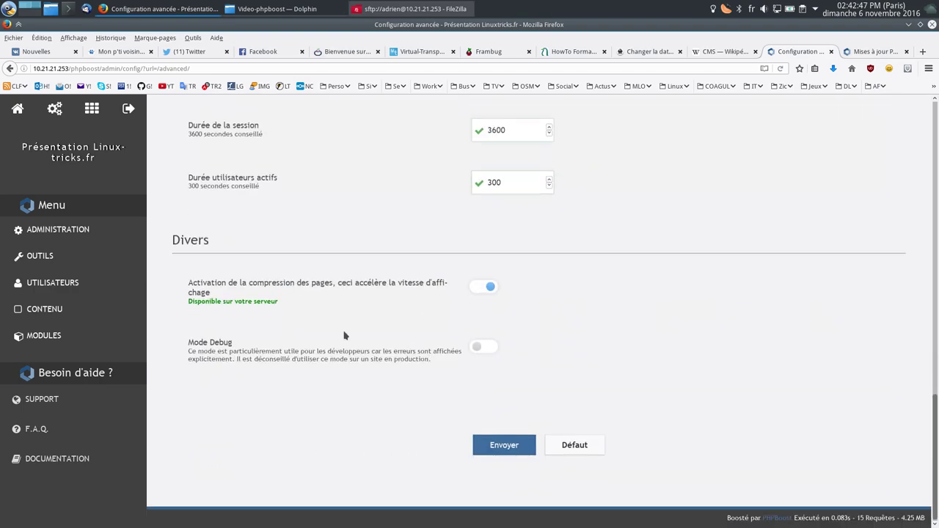
{"action": "scroll", "coordinate": [344, 335], "scroll_direction": "up", "scroll_amount": 3}
{"action": "scroll", "coordinate": [441, 382], "scroll_direction": "down", "scroll_amount": 3}
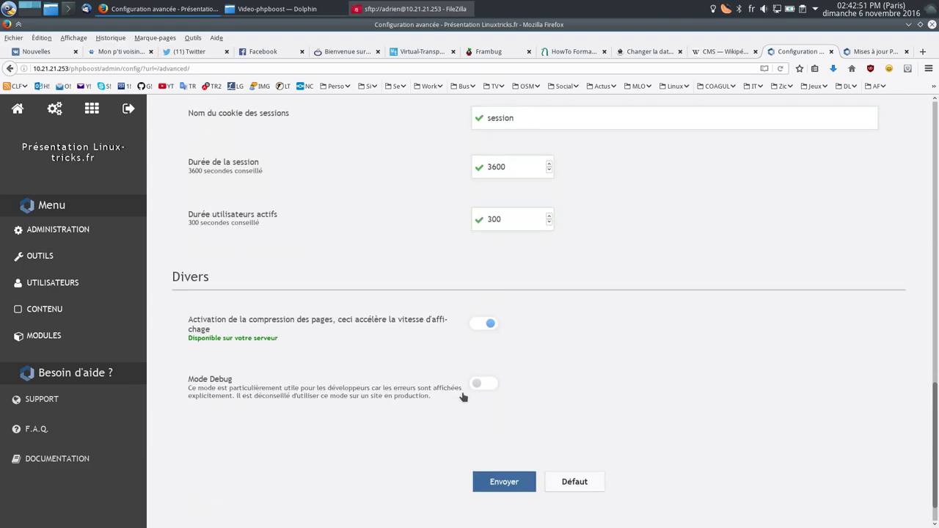
{"action": "scroll", "coordinate": [369, 379], "scroll_direction": "up", "scroll_amount": 9}
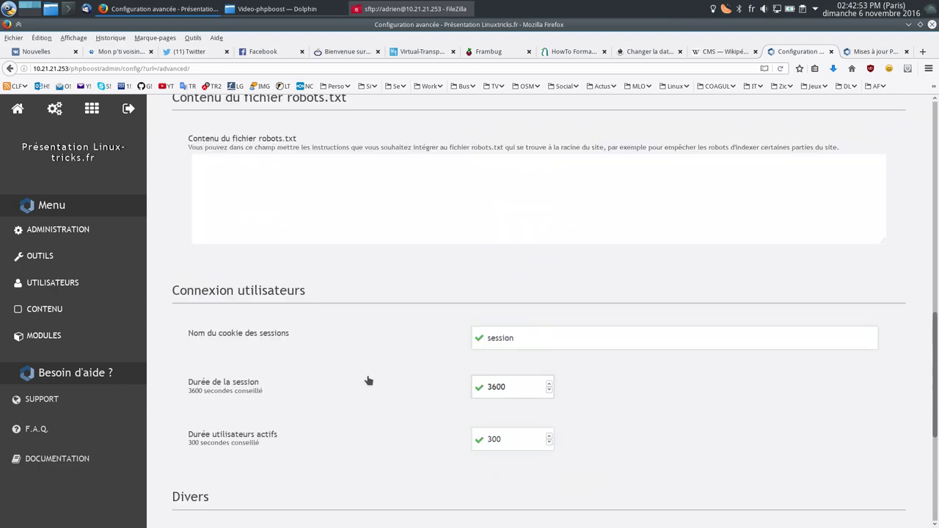
{"action": "scroll", "coordinate": [334, 370], "scroll_direction": "up", "scroll_amount": 4}
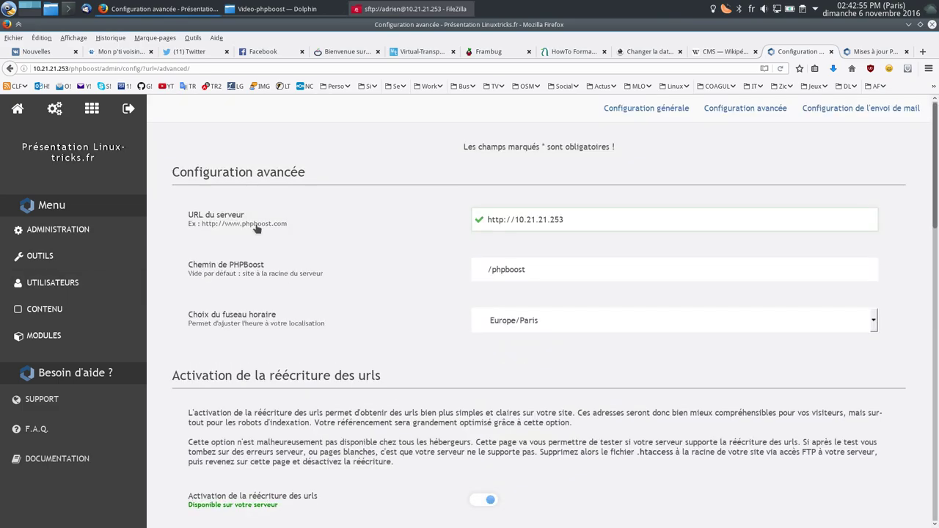
Step: In Configuration générale, keep theme Base, language Français and start page News
{"action": "left_click", "coordinate": [649, 108]}
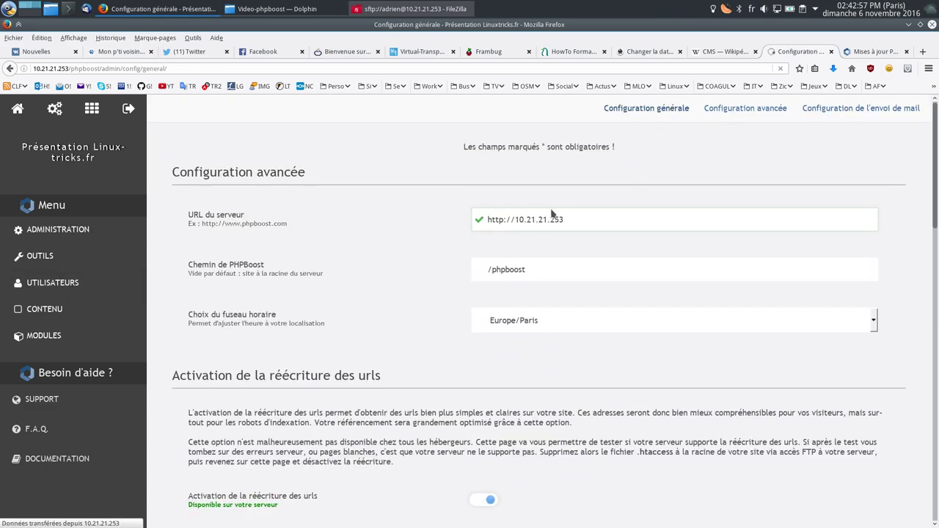
{"action": "scroll", "coordinate": [338, 275], "scroll_direction": "down", "scroll_amount": 5}
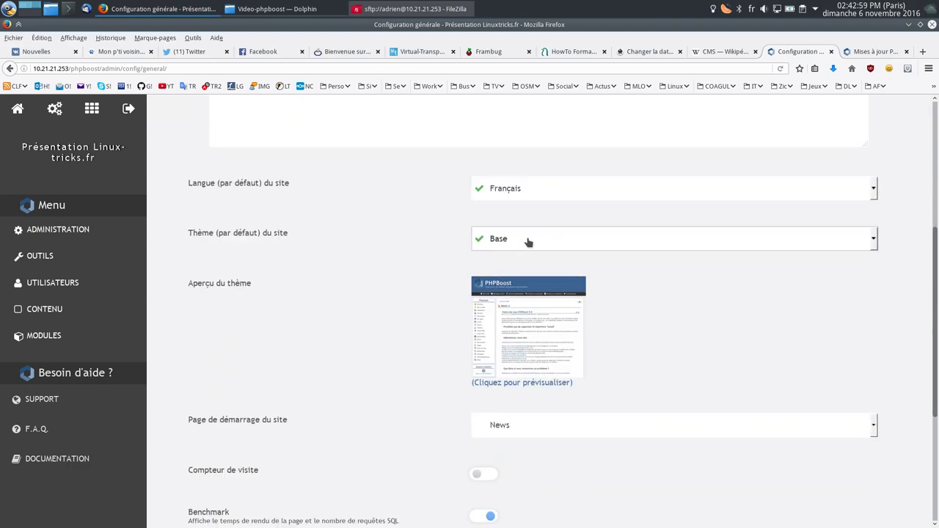
{"action": "left_click", "coordinate": [536, 242]}
{"action": "left_click", "coordinate": [645, 242]}
{"action": "left_click", "coordinate": [587, 242]}
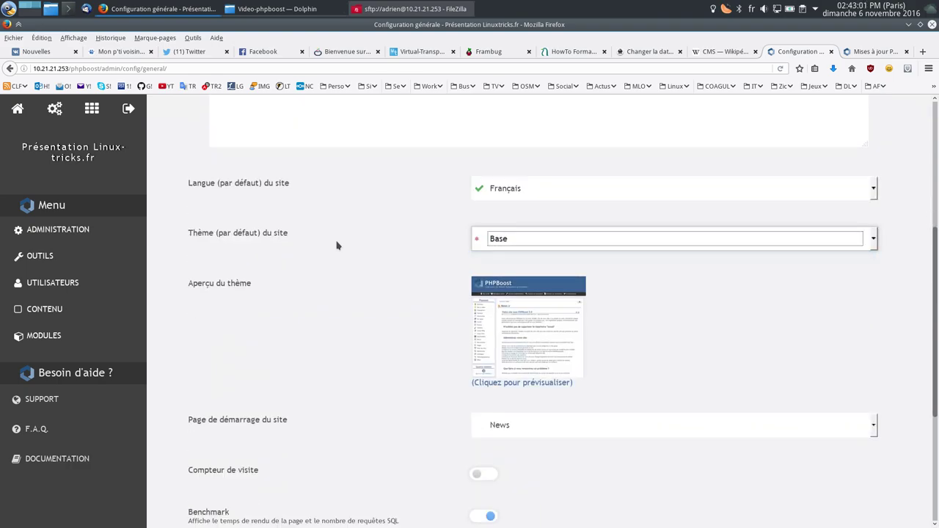
{"action": "left_click", "coordinate": [543, 191]}
{"action": "left_click", "coordinate": [543, 190]}
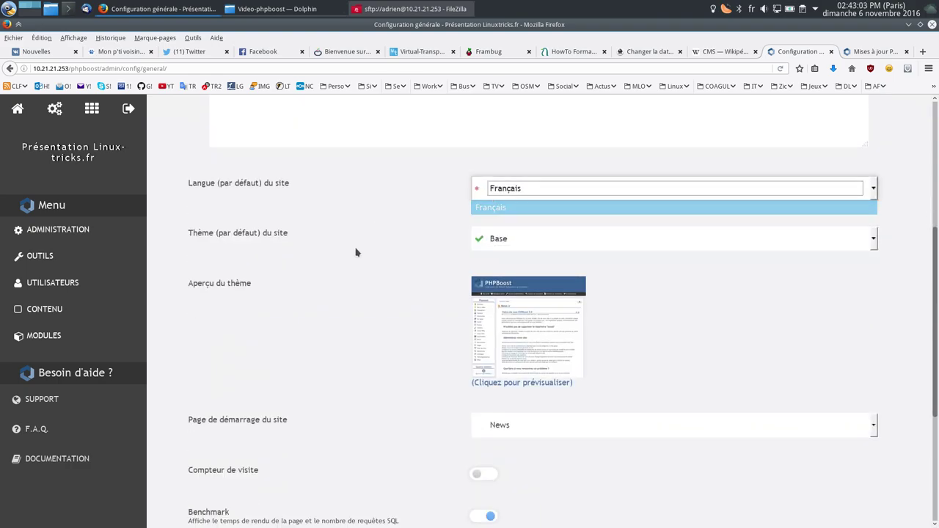
{"action": "scroll", "coordinate": [494, 281], "scroll_direction": "down", "scroll_amount": 3}
{"action": "left_click", "coordinate": [543, 243]}
{"action": "left_click", "coordinate": [543, 242]}
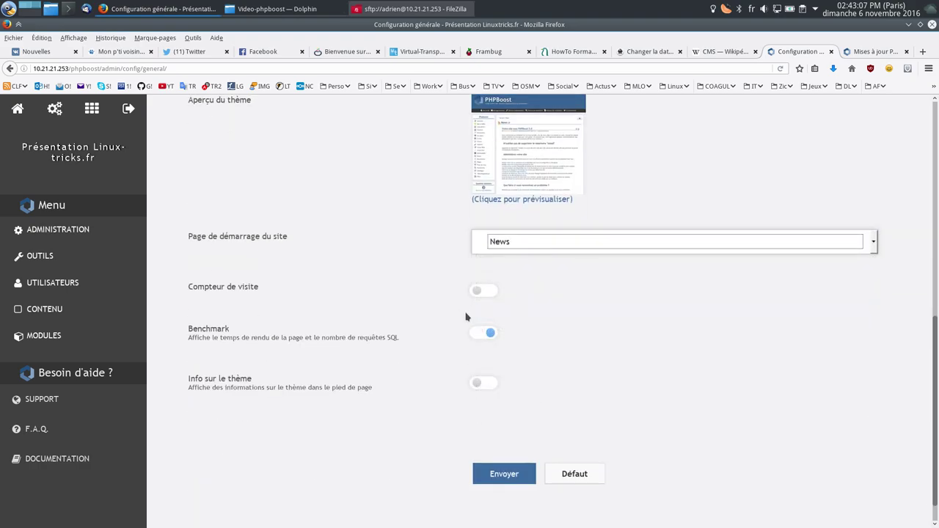
Step: Turn on Compteur de visite, leave footer theme info off, and save the configuration
{"action": "left_click", "coordinate": [478, 290]}
{"action": "left_click", "coordinate": [478, 384]}
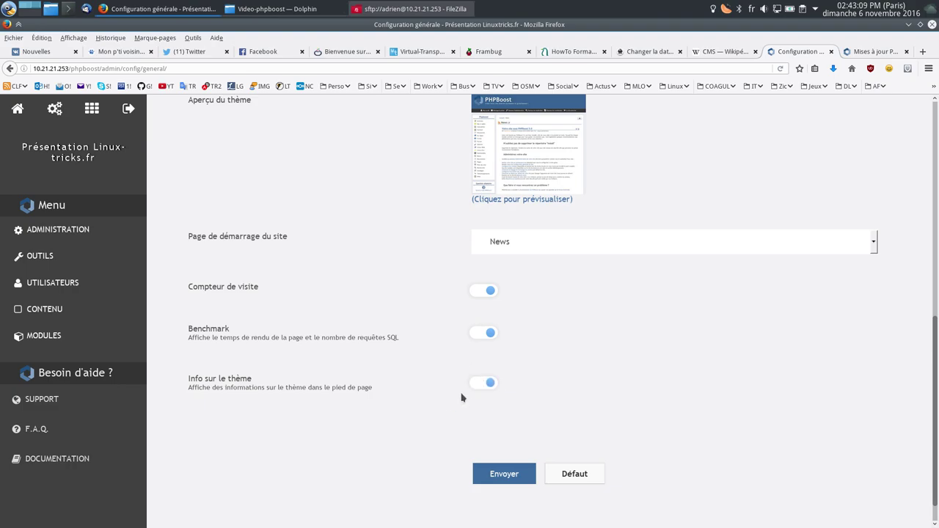
{"action": "left_click", "coordinate": [482, 383]}
{"action": "scroll", "coordinate": [469, 199], "scroll_direction": "up", "scroll_amount": 2}
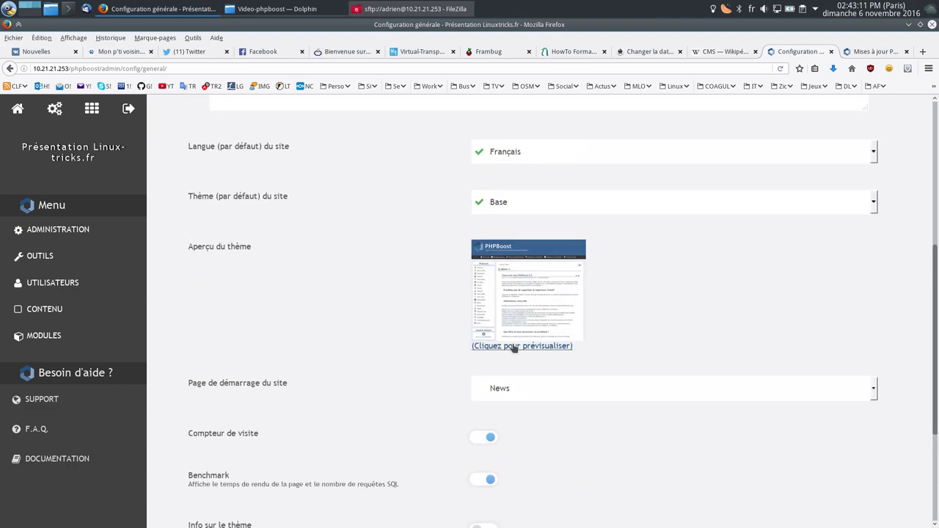
{"action": "scroll", "coordinate": [394, 394], "scroll_direction": "down", "scroll_amount": 3}
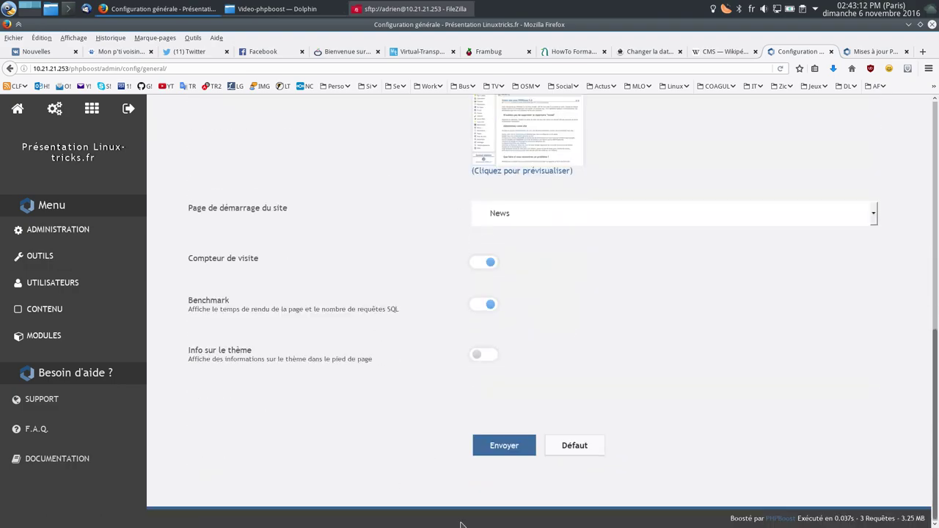
{"action": "left_click", "coordinate": [503, 444]}
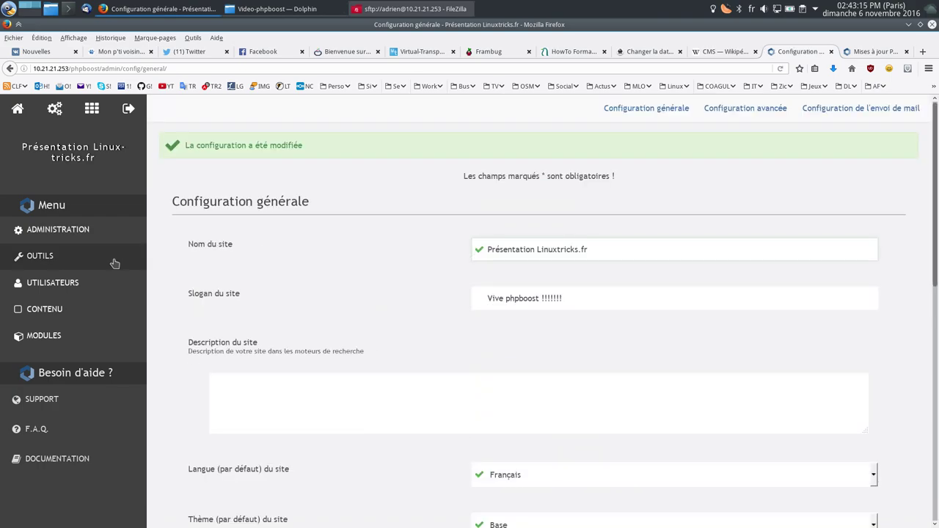
{"action": "left_click", "coordinate": [51, 259]}
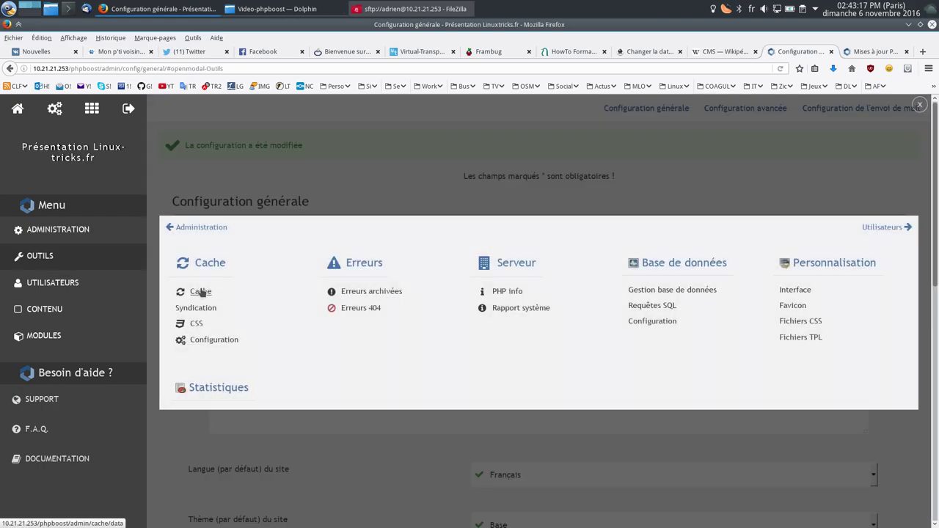
Step: Empty the site cache with Vider, then view the syndication and CSS cache pages
{"action": "left_click", "coordinate": [200, 292]}
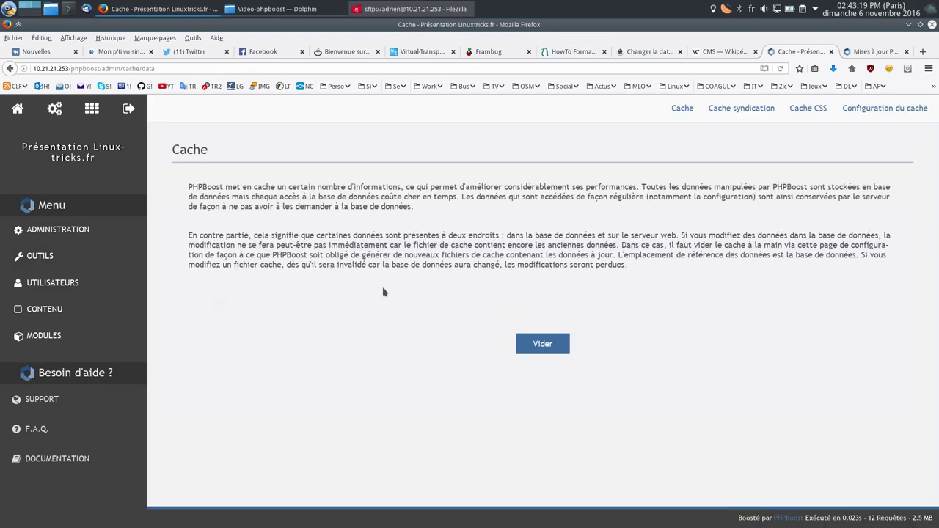
{"action": "left_click", "coordinate": [542, 345]}
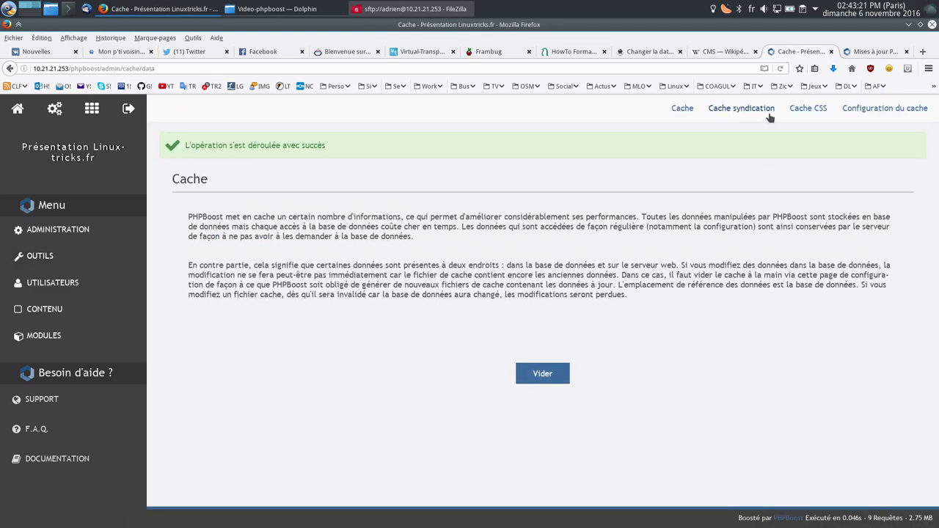
{"action": "left_click", "coordinate": [728, 110]}
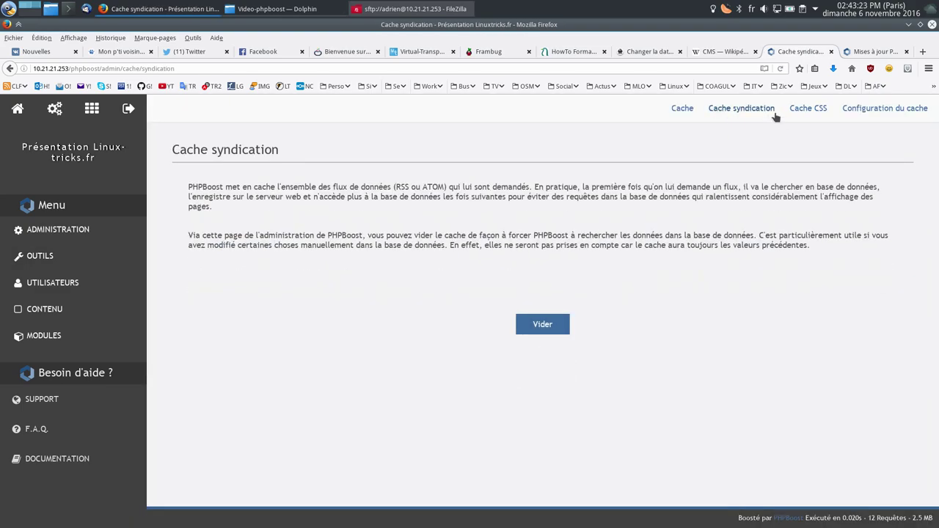
{"action": "left_click", "coordinate": [813, 109]}
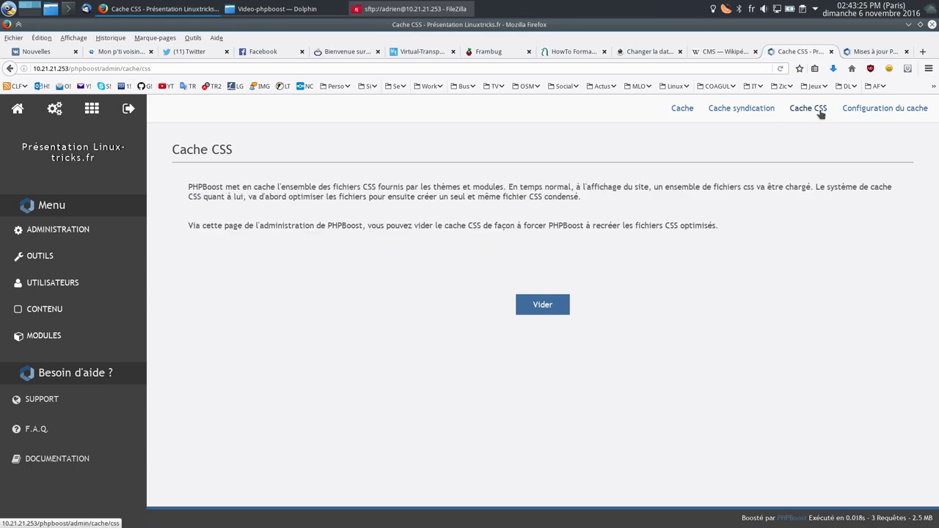
Step: In Configuration du cache, toggle Activer le cache CSS off and back on
{"action": "left_click", "coordinate": [877, 111]}
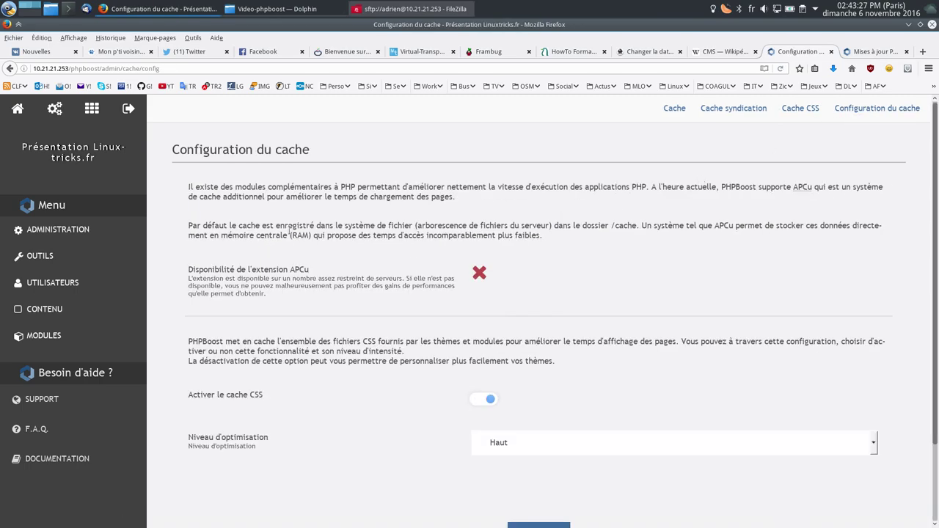
{"action": "scroll", "coordinate": [353, 240], "scroll_direction": "down", "scroll_amount": 2}
{"action": "left_click", "coordinate": [483, 314]}
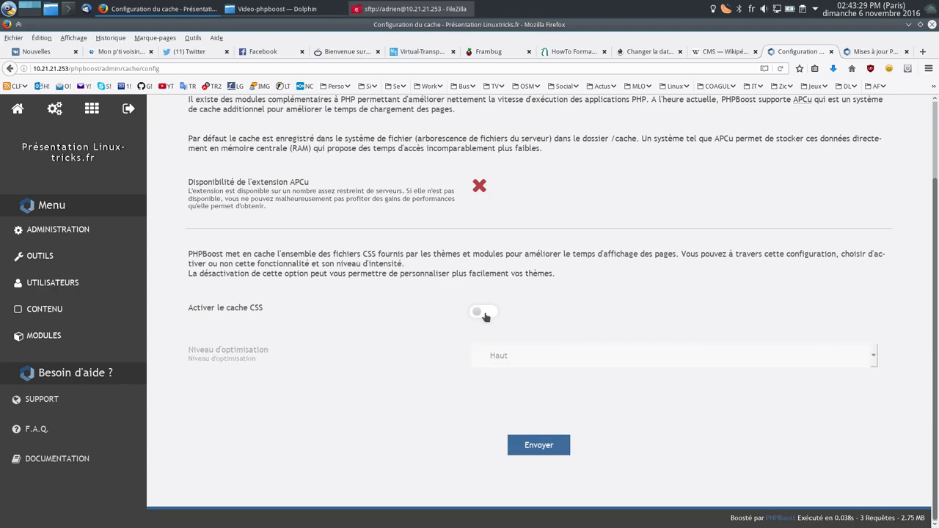
{"action": "left_click", "coordinate": [482, 364]}
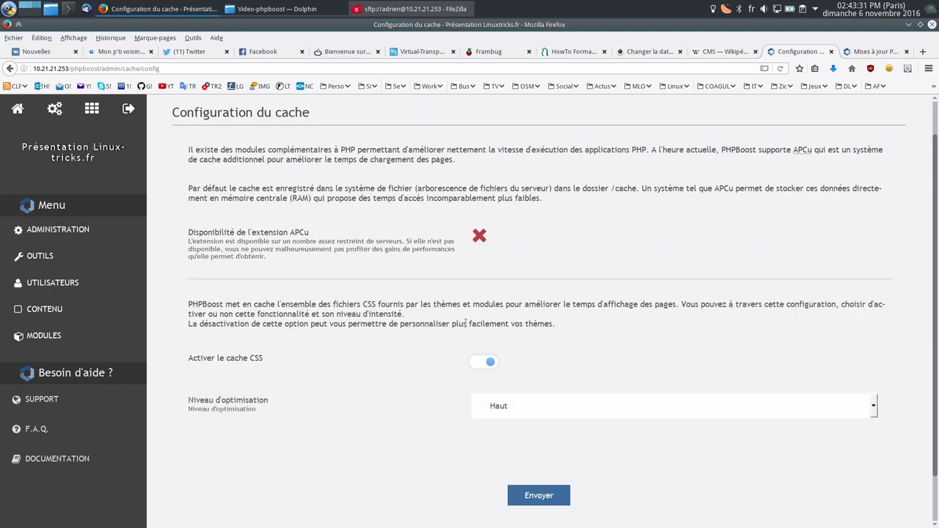
{"action": "scroll", "coordinate": [400, 230], "scroll_direction": "up", "scroll_amount": 1}
Step: Go from the users section to the member list and the Ajouter un membre form
{"action": "left_click", "coordinate": [66, 283]}
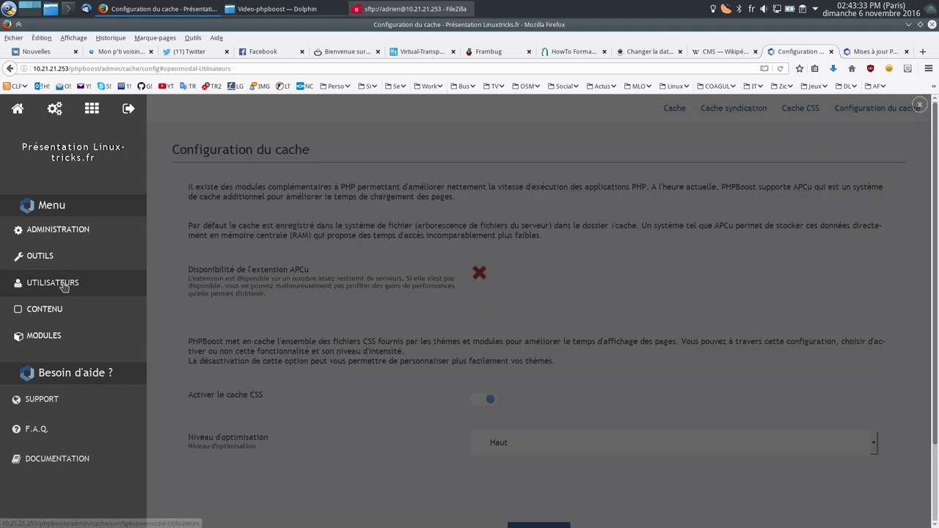
{"action": "left_click", "coordinate": [206, 314]}
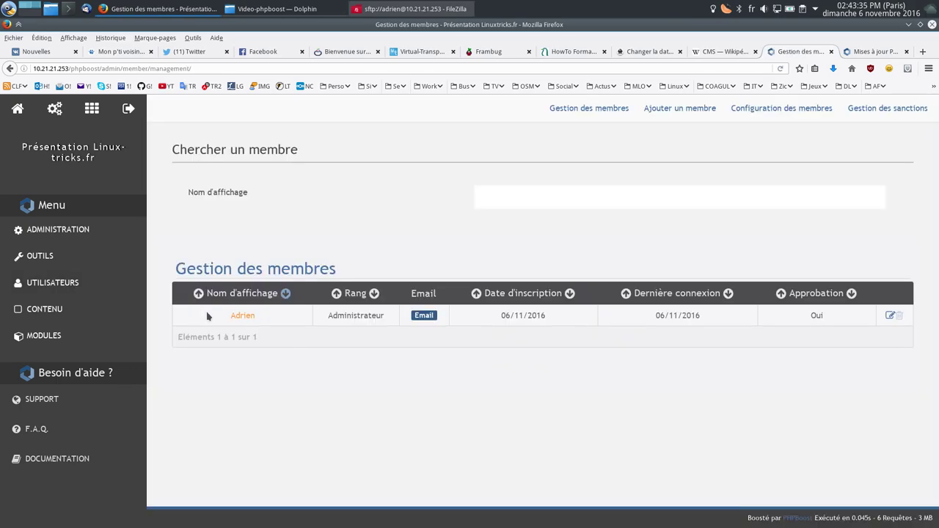
{"action": "left_click", "coordinate": [676, 113]}
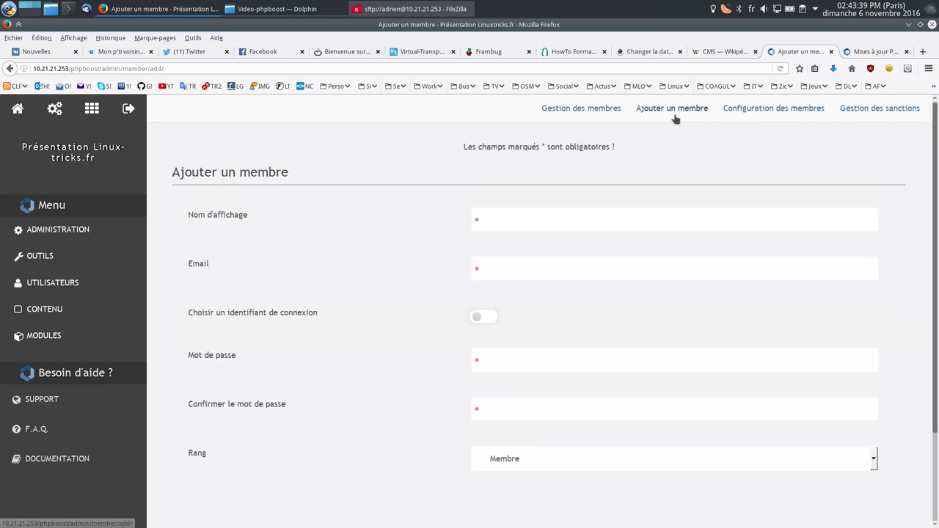
Step: Open Configuration des membres, keep Mode d'activation on Automatique, and scroll through the settings
{"action": "left_click", "coordinate": [768, 110]}
{"action": "left_click", "coordinate": [496, 264]}
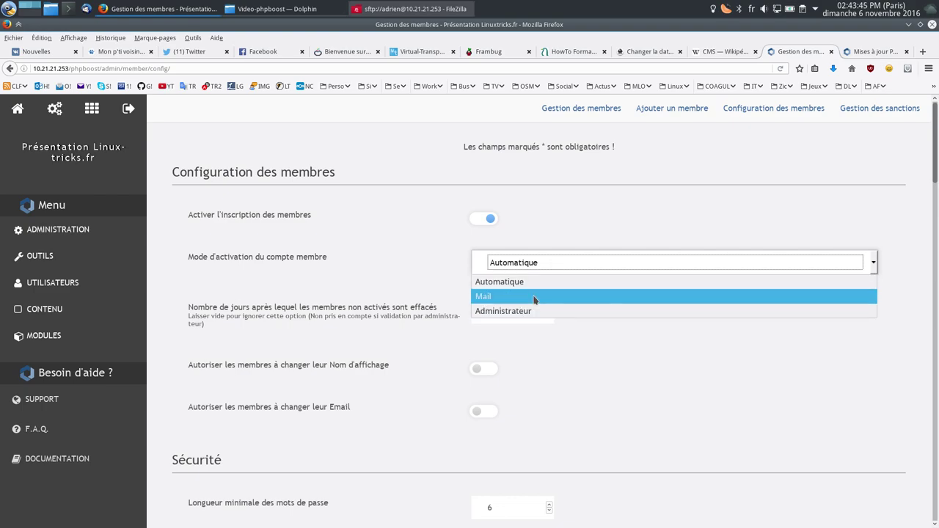
{"action": "scroll", "coordinate": [384, 274], "scroll_direction": "down", "scroll_amount": 5}
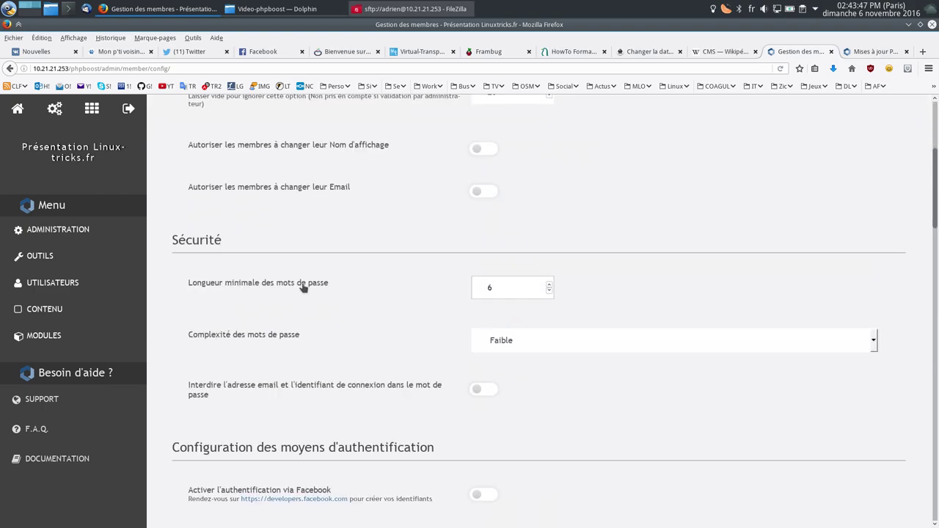
{"action": "scroll", "coordinate": [490, 180], "scroll_direction": "down", "scroll_amount": 3}
{"action": "scroll", "coordinate": [405, 202], "scroll_direction": "down", "scroll_amount": 2}
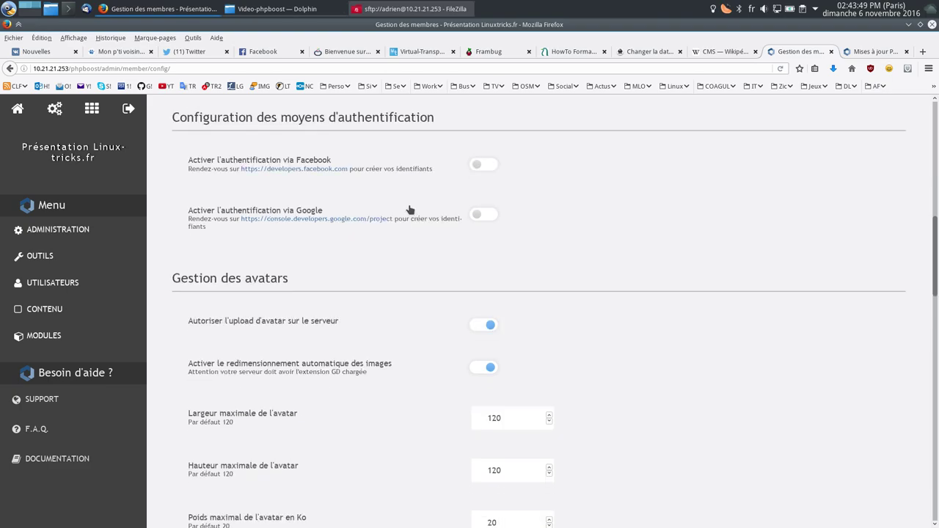
{"action": "scroll", "coordinate": [409, 213], "scroll_direction": "down", "scroll_amount": 3}
{"action": "scroll", "coordinate": [746, 315], "scroll_direction": "down", "scroll_amount": 3}
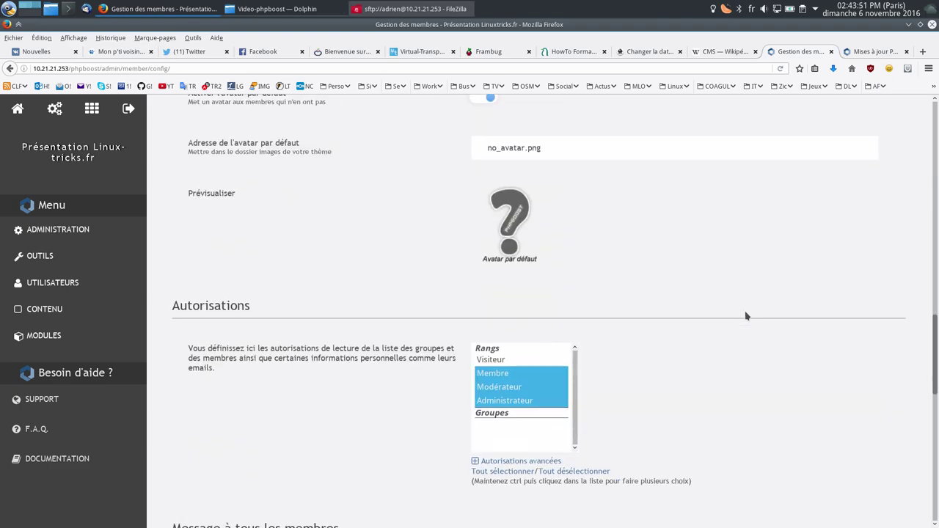
{"action": "scroll", "coordinate": [754, 335], "scroll_direction": "down", "scroll_amount": 3}
{"action": "scroll", "coordinate": [744, 271], "scroll_direction": "down", "scroll_amount": 3}
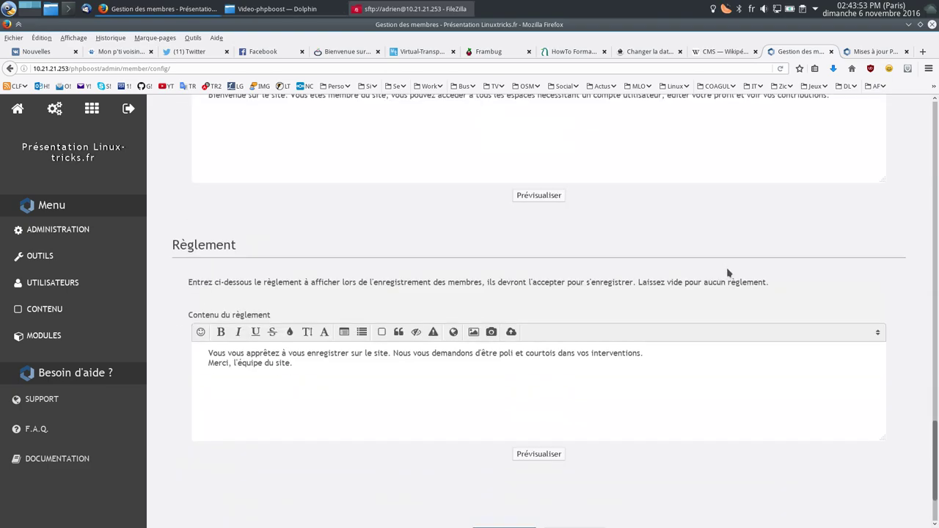
{"action": "scroll", "coordinate": [733, 242], "scroll_direction": "up", "scroll_amount": 3}
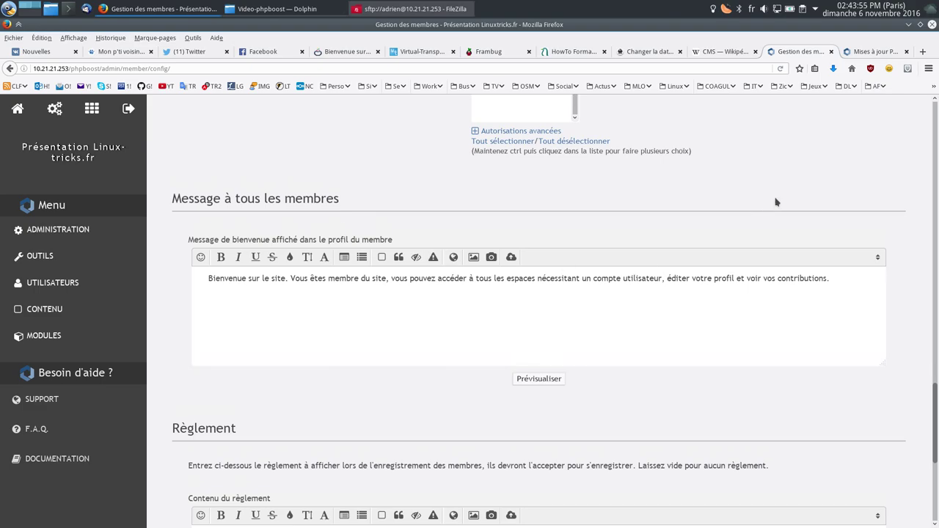
{"action": "scroll", "coordinate": [776, 202], "scroll_direction": "up", "scroll_amount": 8}
Step: Leave the sanctions page and open menu management from the administration's content section
{"action": "left_click", "coordinate": [887, 107]}
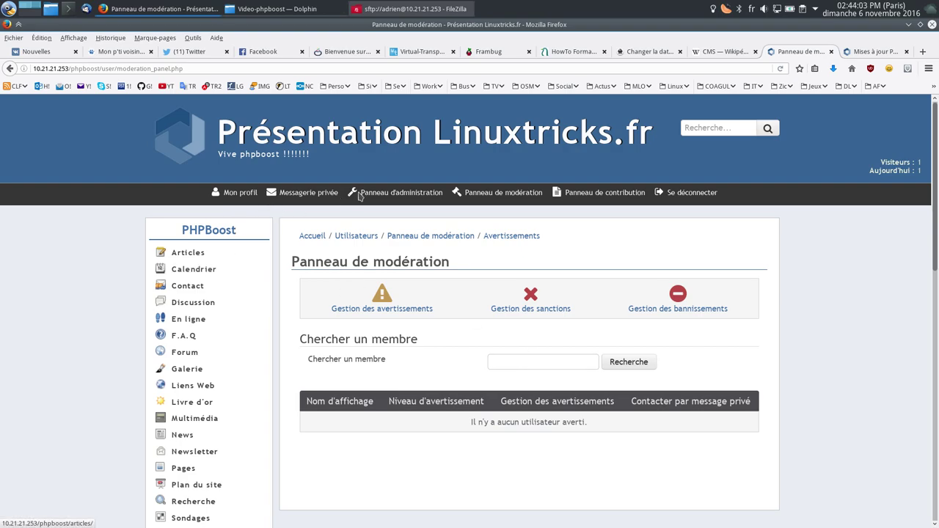
{"action": "left_click", "coordinate": [414, 194]}
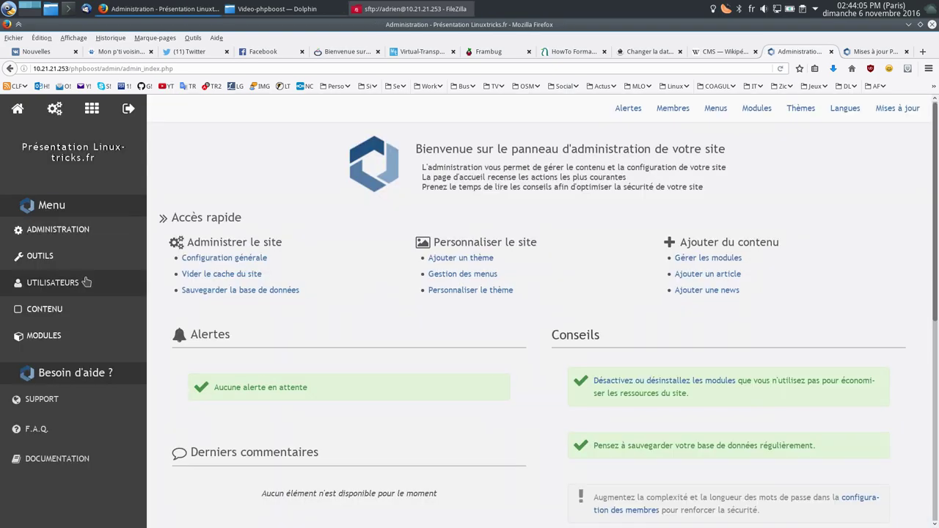
{"action": "left_click", "coordinate": [70, 314]}
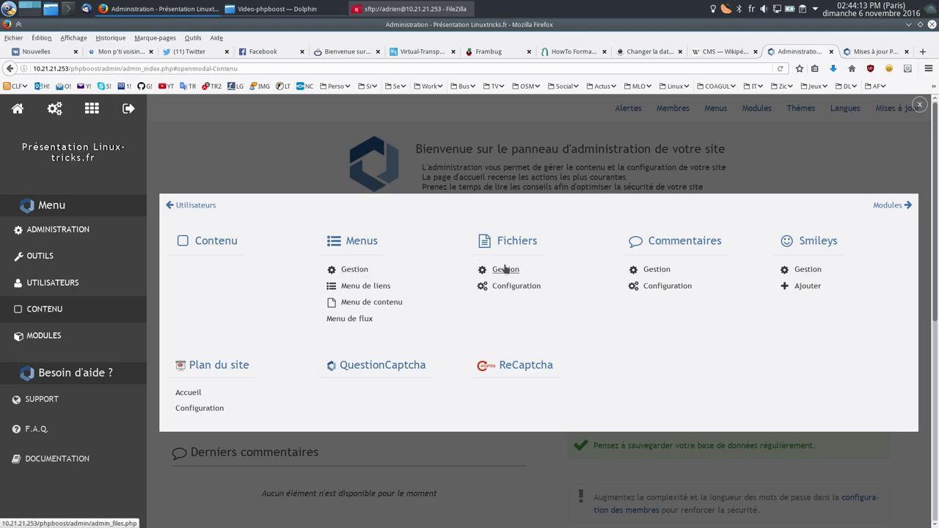
{"action": "left_click", "coordinate": [357, 270]}
Step: Open the public site in another tab and look over its news page
{"action": "scroll", "coordinate": [310, 239], "scroll_direction": "down", "scroll_amount": 5}
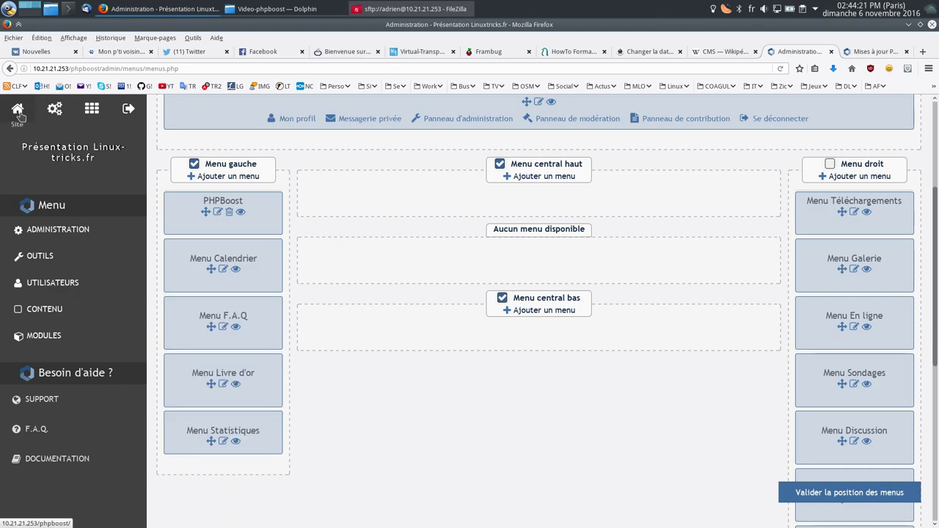
{"action": "middle_click", "coordinate": [64, 157]}
{"action": "middle_click", "coordinate": [875, 55]}
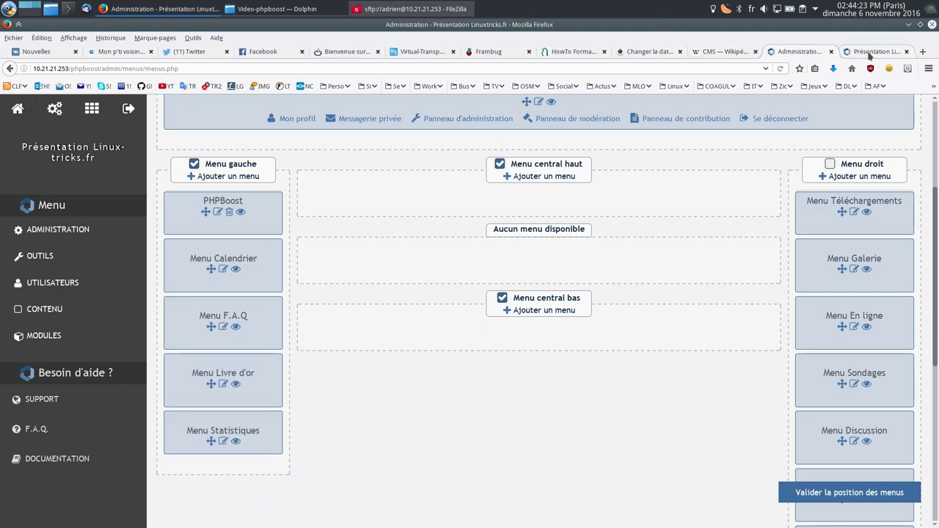
{"action": "left_click", "coordinate": [875, 54]}
{"action": "scroll", "coordinate": [199, 236], "scroll_direction": "down", "scroll_amount": 3}
{"action": "scroll", "coordinate": [200, 236], "scroll_direction": "up", "scroll_amount": 3}
{"action": "scroll", "coordinate": [199, 236], "scroll_direction": "down", "scroll_amount": 6}
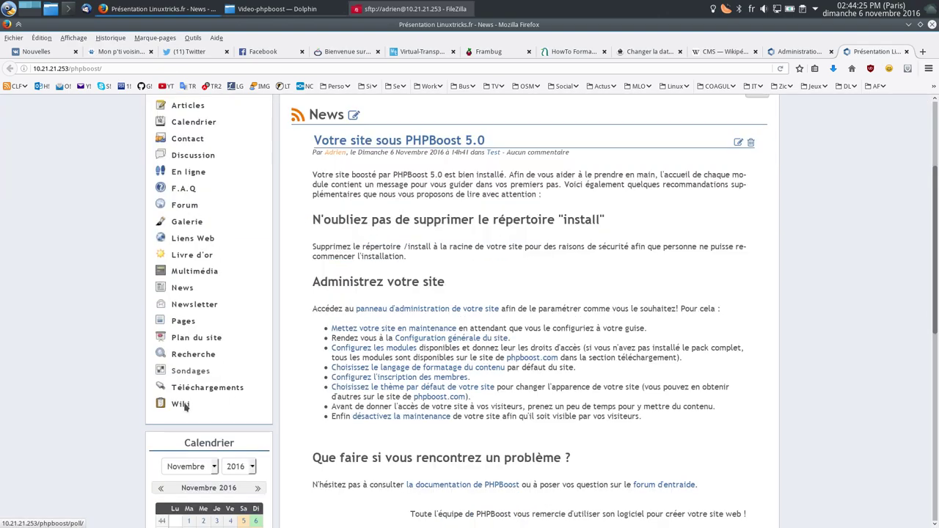
{"action": "scroll", "coordinate": [207, 364], "scroll_direction": "down", "scroll_amount": 2}
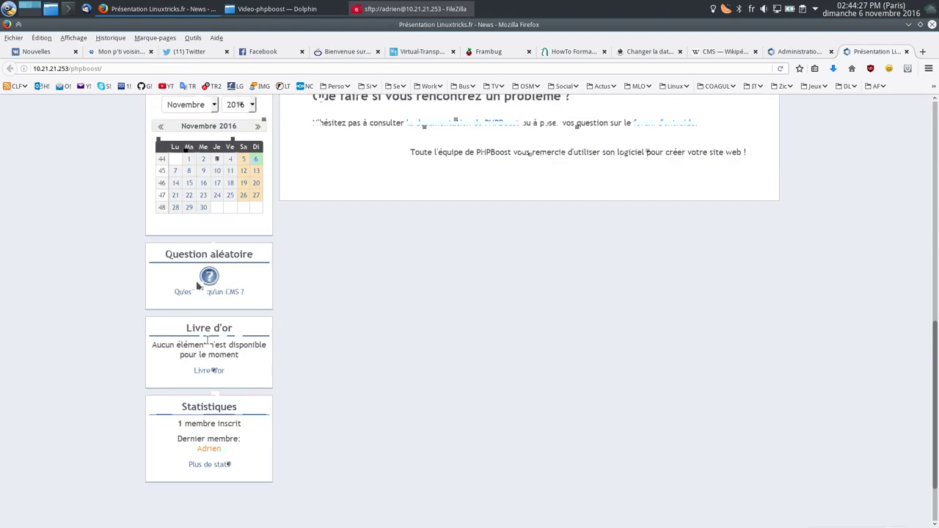
Step: Disable the F.A.Q menu and validate the new menu positions
{"action": "left_click", "coordinate": [814, 50]}
{"action": "scroll", "coordinate": [354, 319], "scroll_direction": "down", "scroll_amount": 1}
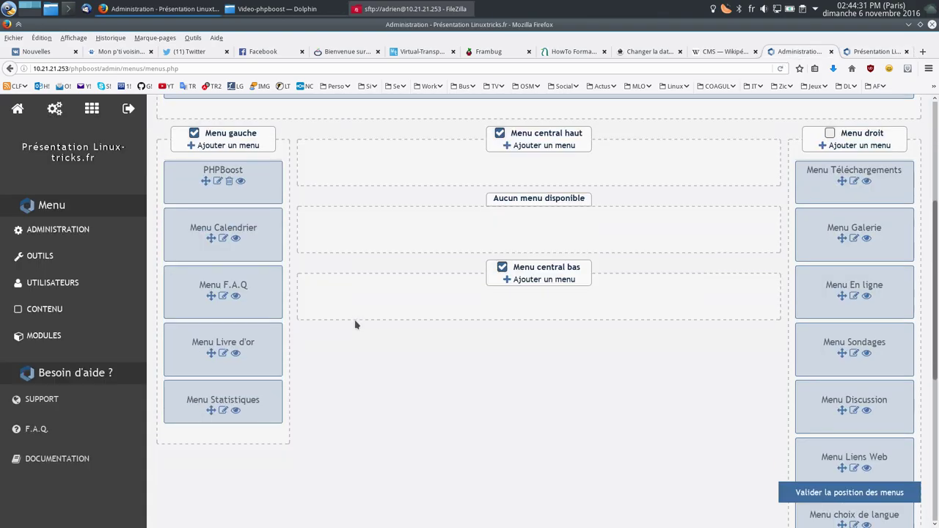
{"action": "scroll", "coordinate": [306, 271], "scroll_direction": "down", "scroll_amount": 3}
{"action": "scroll", "coordinate": [386, 209], "scroll_direction": "up", "scroll_amount": 3}
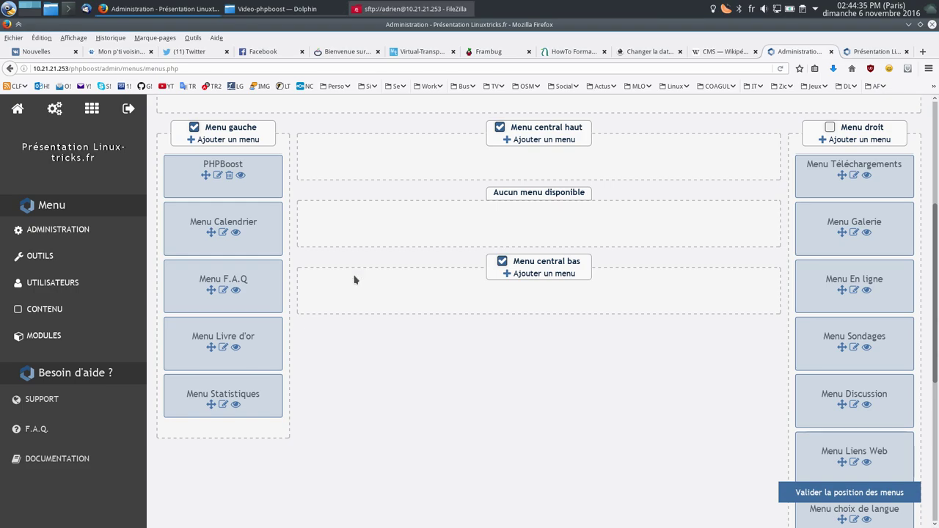
{"action": "left_click", "coordinate": [235, 291]}
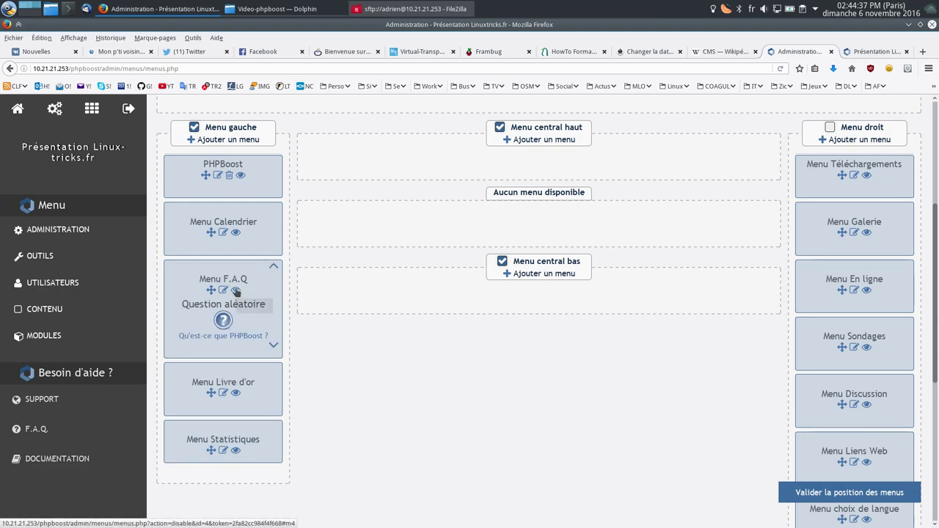
{"action": "left_click_drag", "start_coordinate": [236, 291], "coordinate": [403, 166]}
{"action": "scroll", "coordinate": [403, 337], "scroll_direction": "down", "scroll_amount": 3}
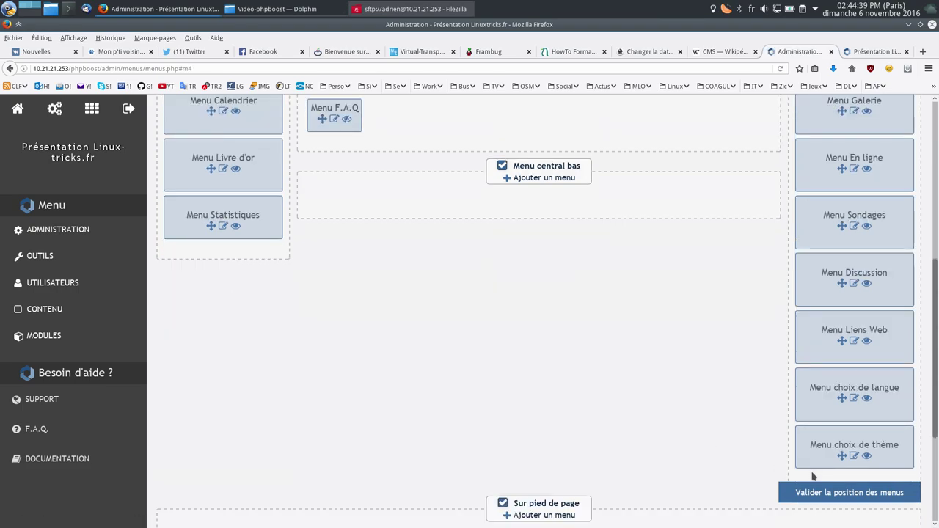
{"action": "left_click", "coordinate": [833, 490]}
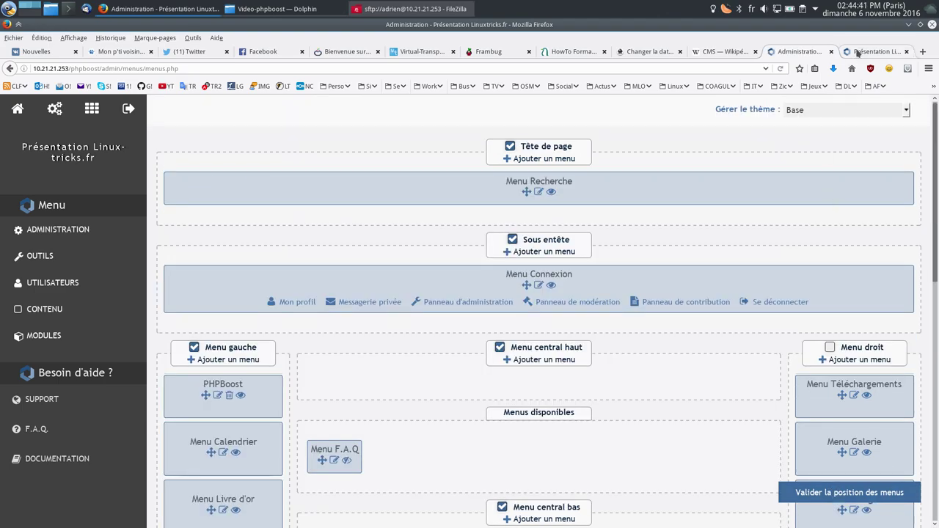
Step: Check the public site, then disable the Newsletter menu as well
{"action": "left_click", "coordinate": [872, 51]}
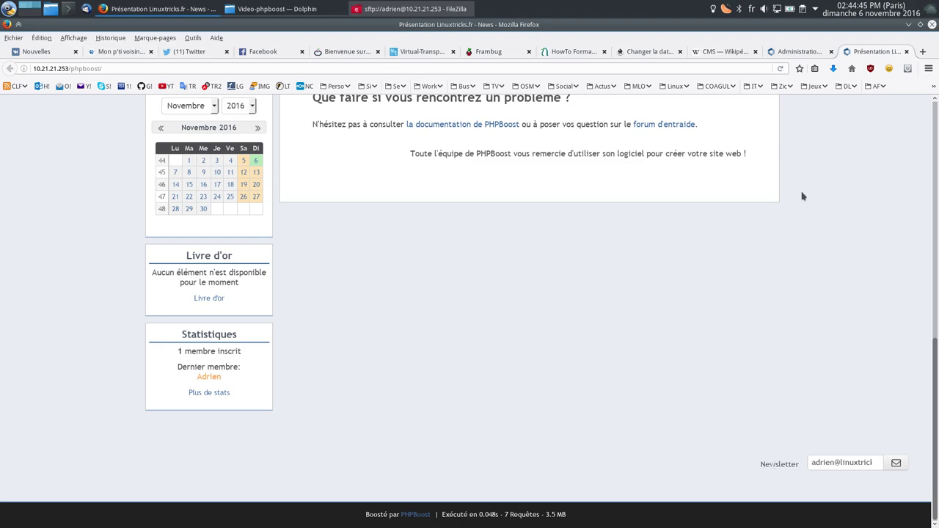
{"action": "left_click", "coordinate": [799, 52]}
{"action": "scroll", "coordinate": [733, 327], "scroll_direction": "down", "scroll_amount": 10}
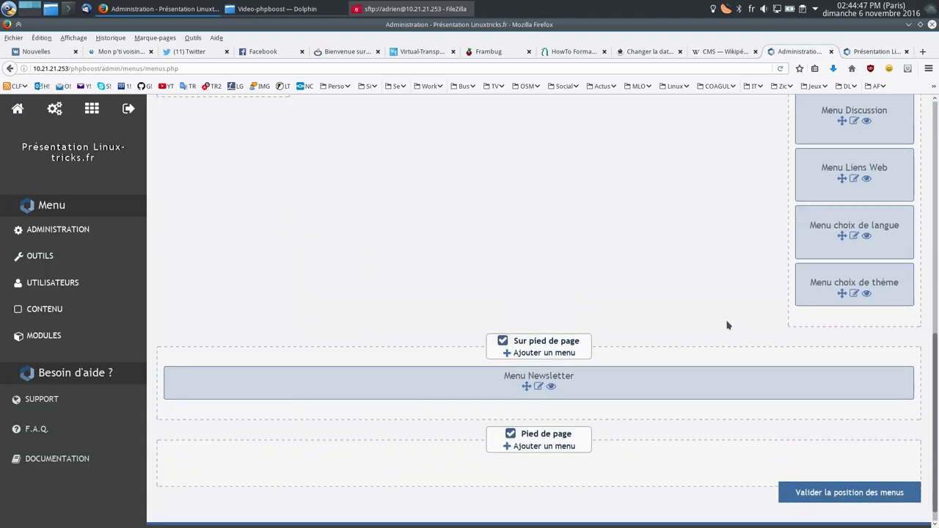
{"action": "left_click", "coordinate": [554, 375]}
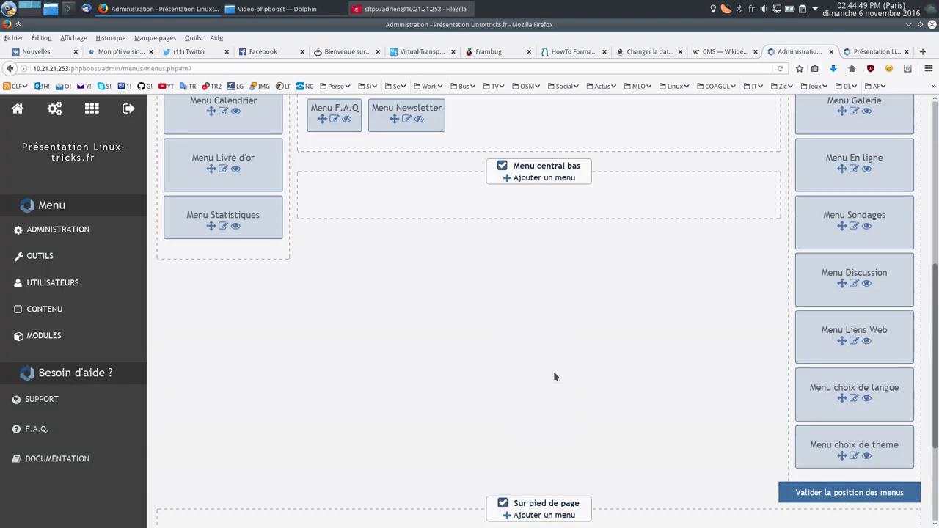
{"action": "scroll", "coordinate": [736, 351], "scroll_direction": "down", "scroll_amount": 4}
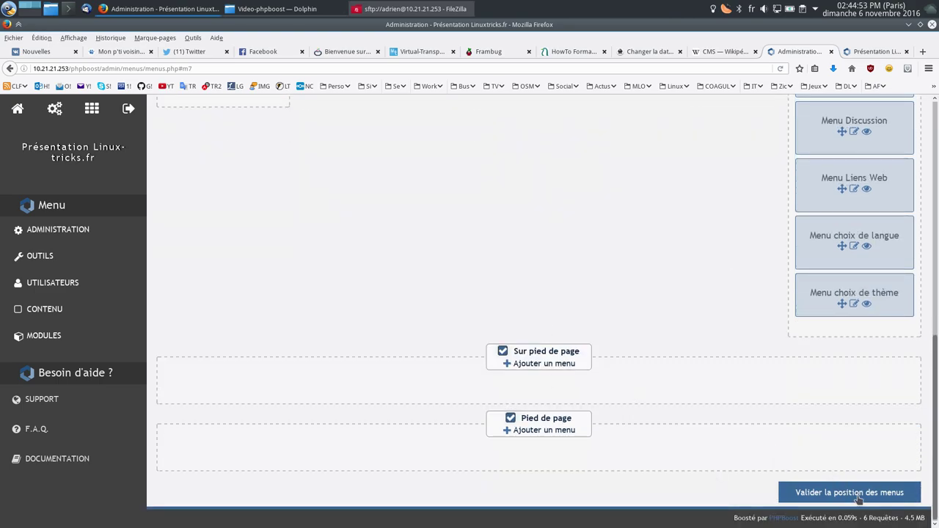
Step: Add a footer content menu named 'licence' reading 'Ce site est sous la licence truc bidule'
{"action": "left_click", "coordinate": [549, 433]}
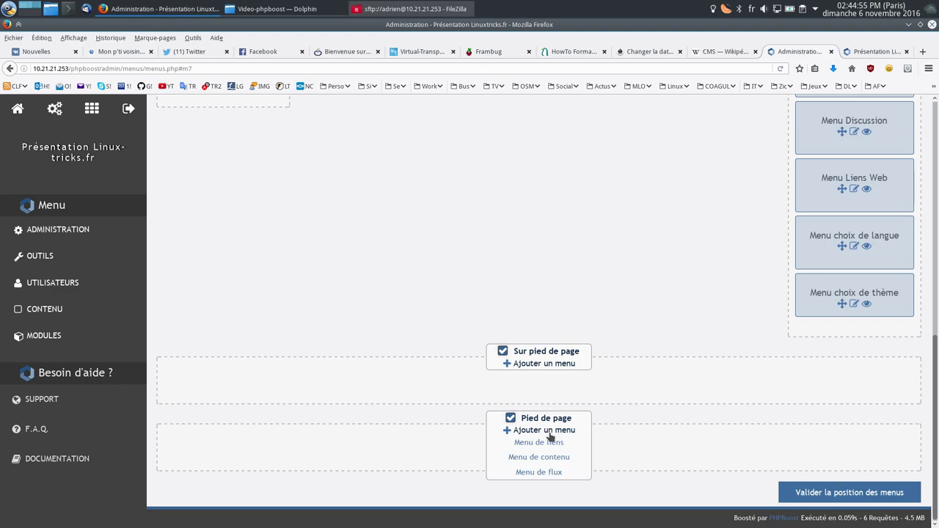
{"action": "left_click", "coordinate": [543, 459]}
{"action": "scroll", "coordinate": [543, 460], "scroll_direction": "down", "scroll_amount": 3}
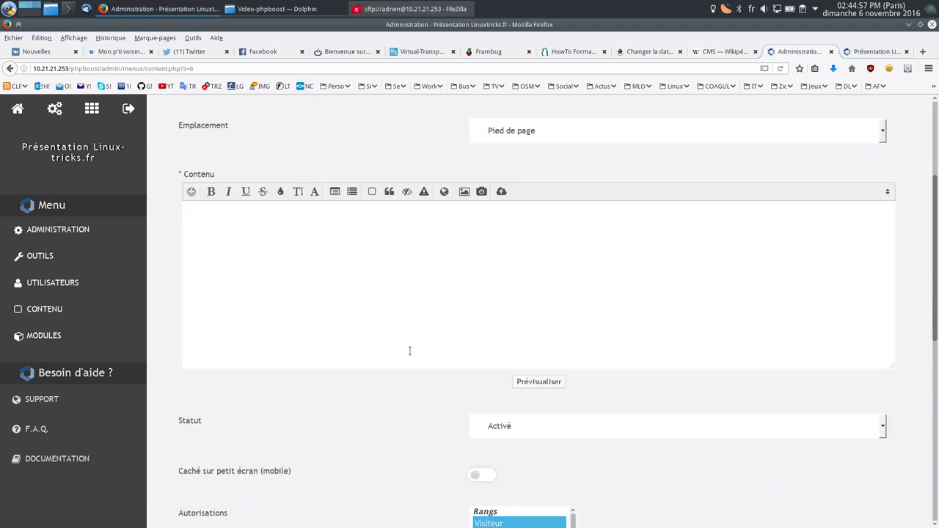
{"action": "scroll", "coordinate": [408, 350], "scroll_direction": "up", "scroll_amount": 3}
{"action": "left_click", "coordinate": [471, 207]}
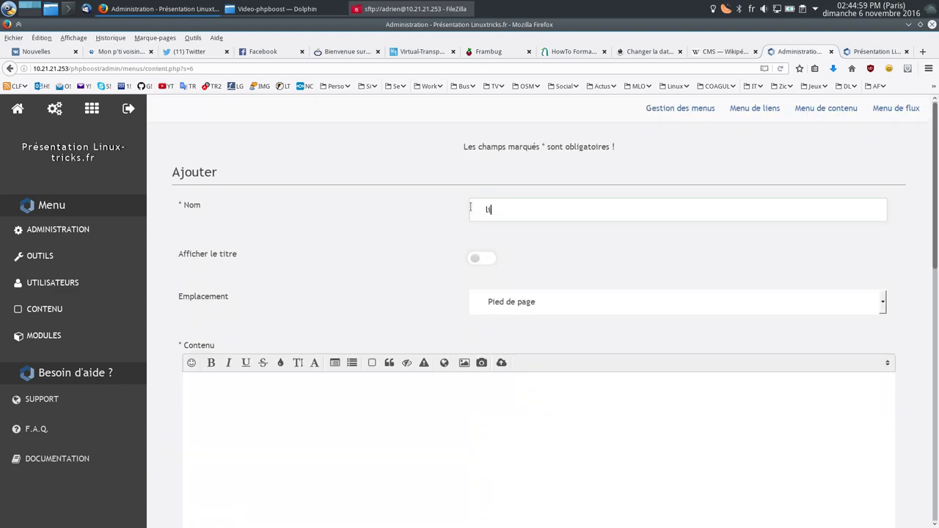
{"action": "type", "text": "licence"}
{"action": "scroll", "coordinate": [387, 295], "scroll_direction": "down", "scroll_amount": 3}
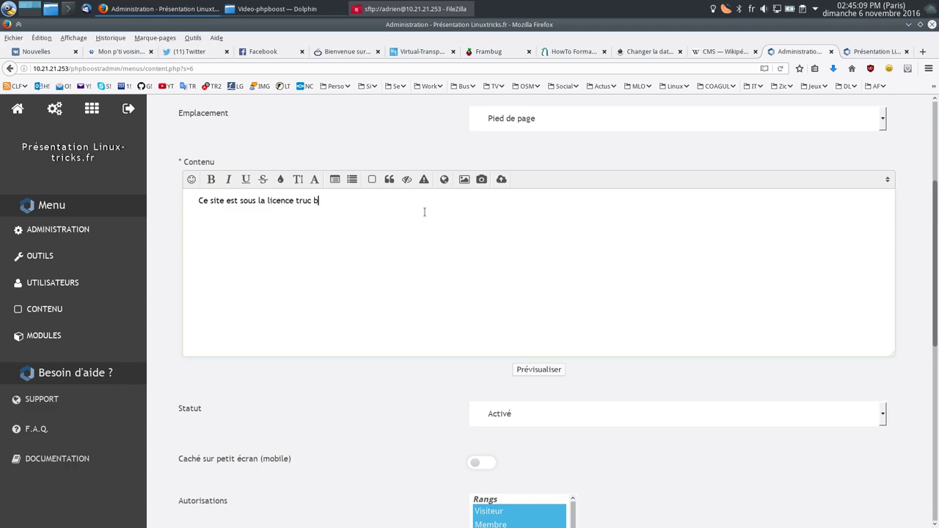
{"action": "scroll", "coordinate": [405, 331], "scroll_direction": "down", "scroll_amount": 10}
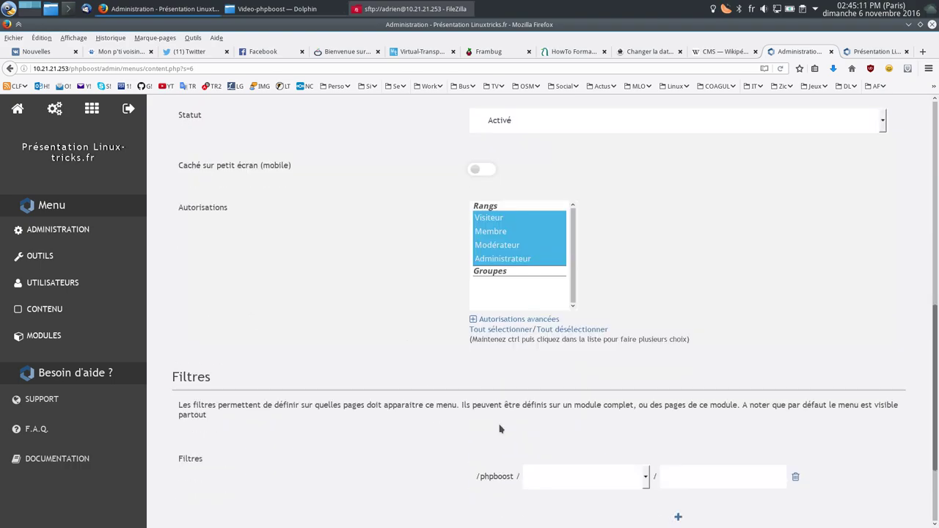
{"action": "left_click", "coordinate": [547, 456]}
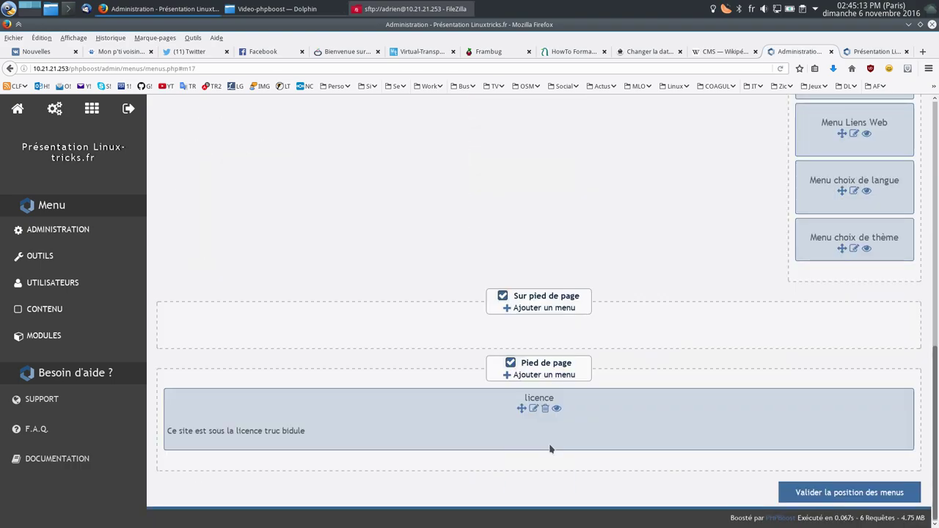
Step: View the new licence line in the public site's footer
{"action": "left_click", "coordinate": [875, 51]}
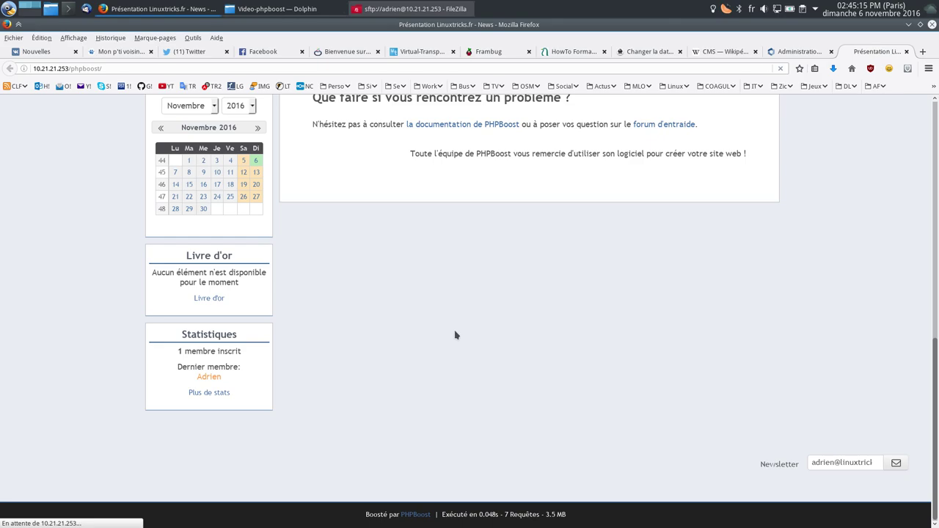
{"action": "left_click_drag", "start_coordinate": [165, 475], "coordinate": [303, 480]}
{"action": "left_click", "coordinate": [347, 471]}
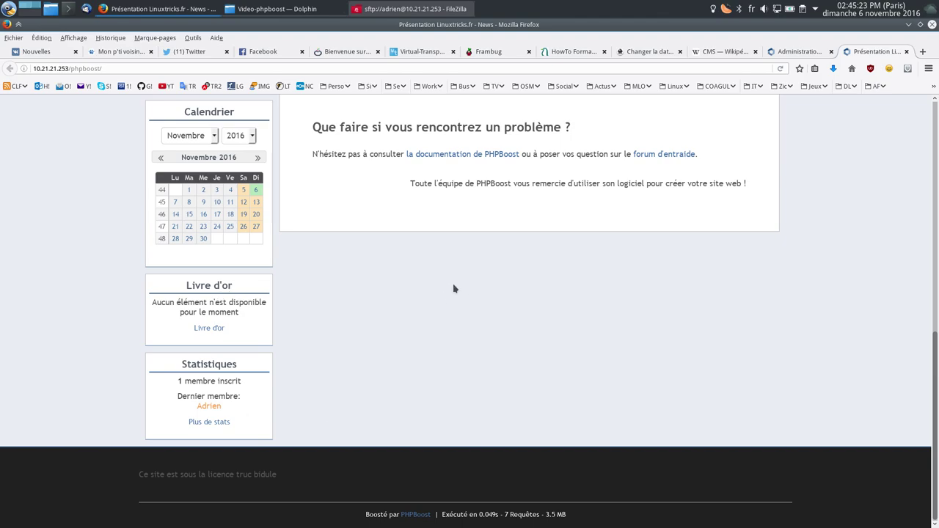
{"action": "scroll", "coordinate": [453, 288], "scroll_direction": "up", "scroll_amount": 10}
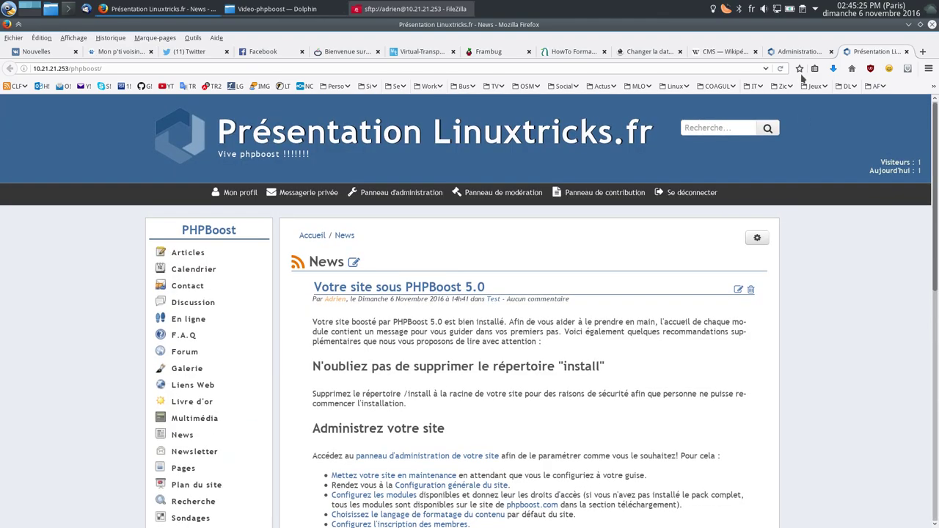
Step: Back in the administration, browse the MODULES overview, close it, and reopen it
{"action": "left_click", "coordinate": [798, 53]}
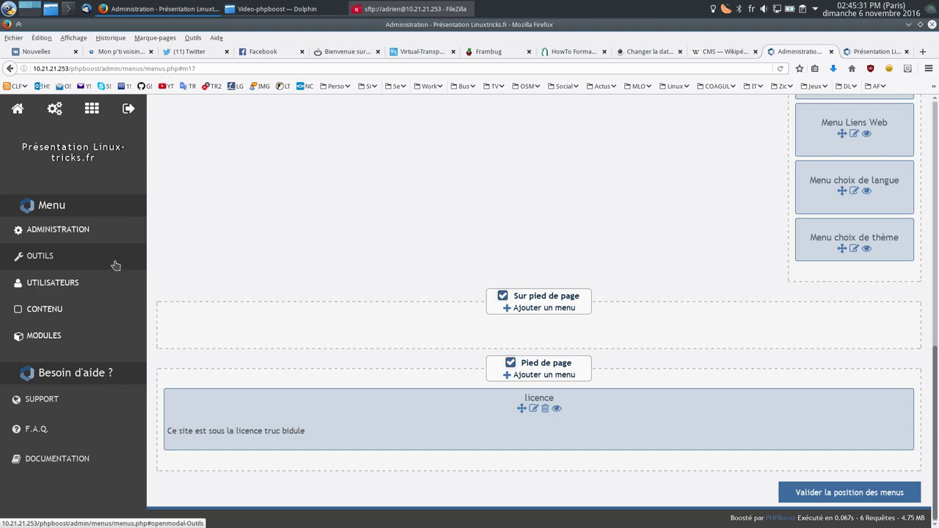
{"action": "left_click", "coordinate": [65, 338]}
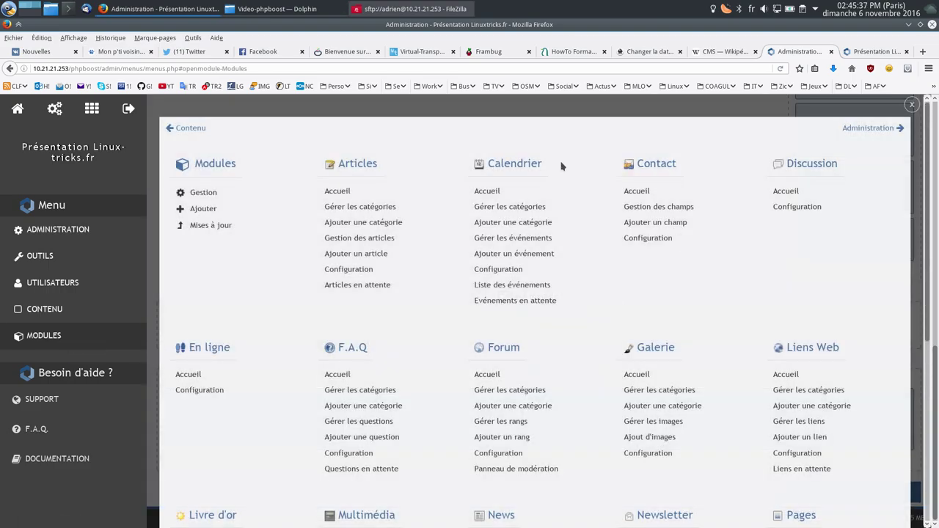
{"action": "scroll", "coordinate": [561, 166], "scroll_direction": "down", "scroll_amount": 7}
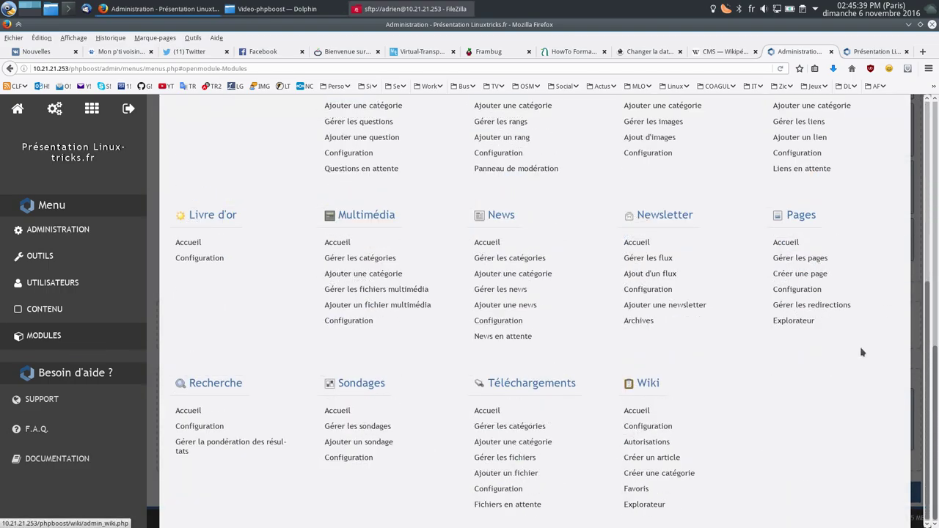
{"action": "scroll", "coordinate": [826, 264], "scroll_direction": "up", "scroll_amount": 7}
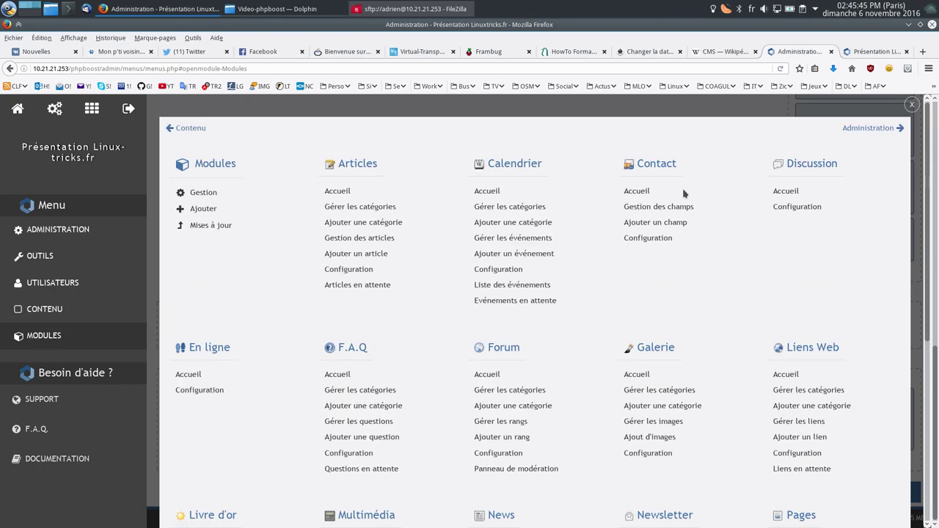
{"action": "left_click", "coordinate": [911, 105]}
{"action": "scroll", "coordinate": [319, 237], "scroll_direction": "up", "scroll_amount": 5}
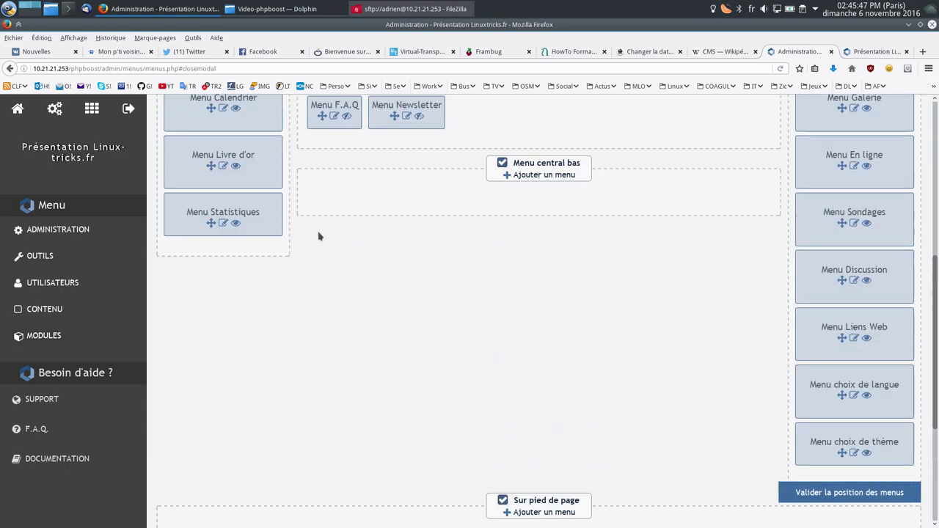
{"action": "scroll", "coordinate": [319, 237], "scroll_direction": "up", "scroll_amount": 5}
{"action": "left_click", "coordinate": [44, 335]}
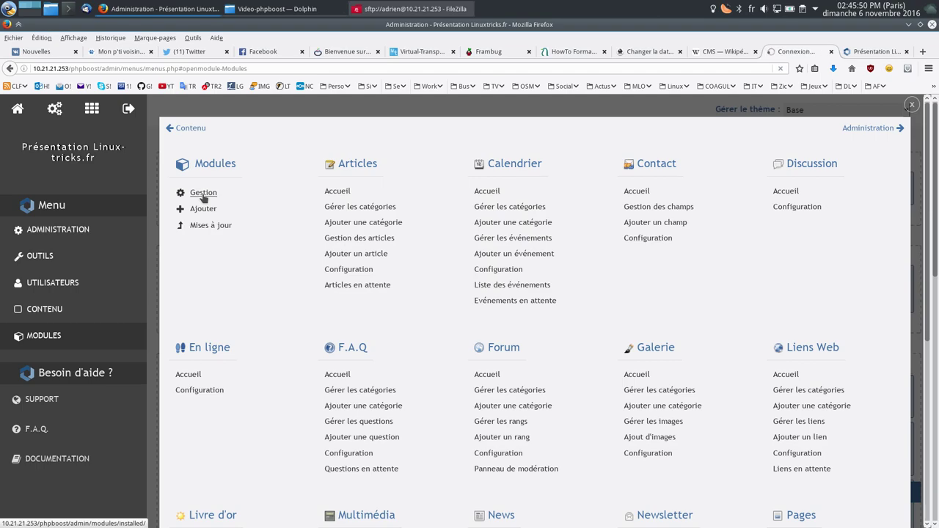
Step: Open Gestion to list the installed and activated modules
{"action": "left_click", "coordinate": [203, 194]}
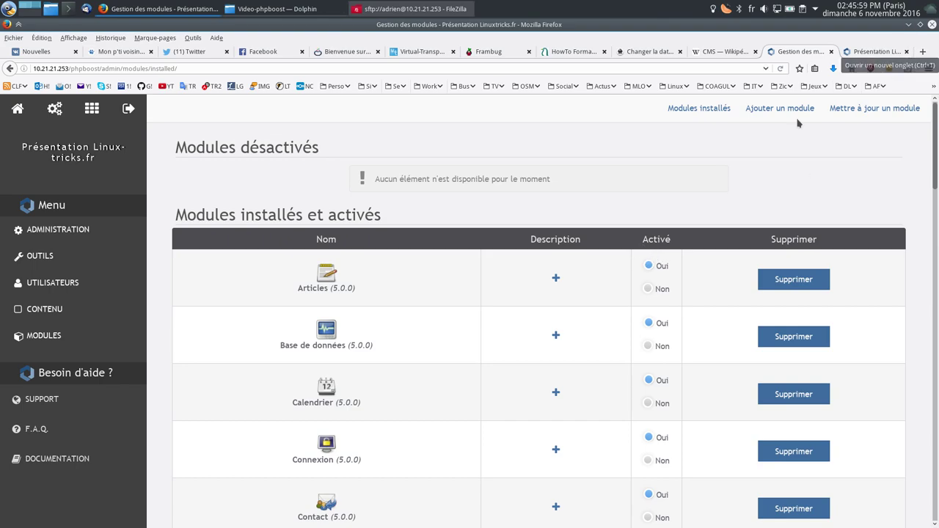
Step: Compare with Linuxtricks' module management in a new tab, then close that tab
{"action": "left_click", "coordinate": [922, 51]}
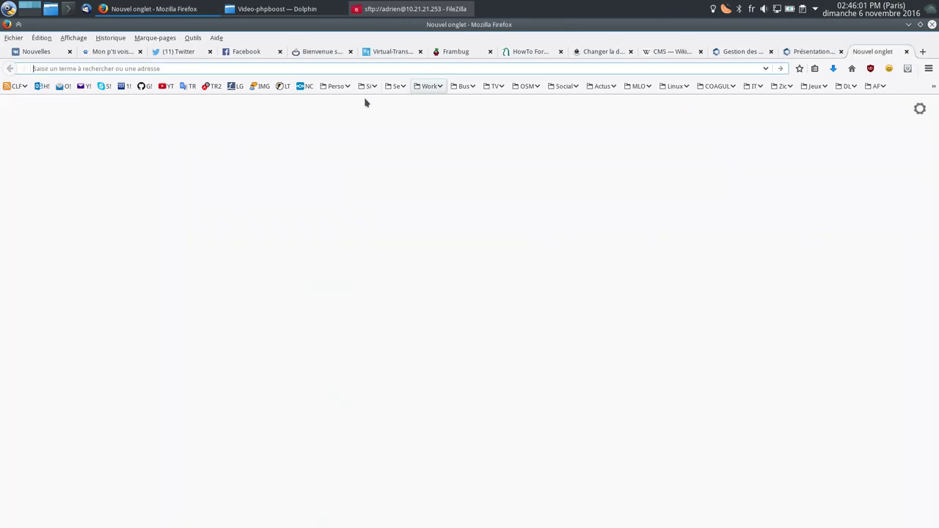
{"action": "left_click", "coordinate": [288, 87]}
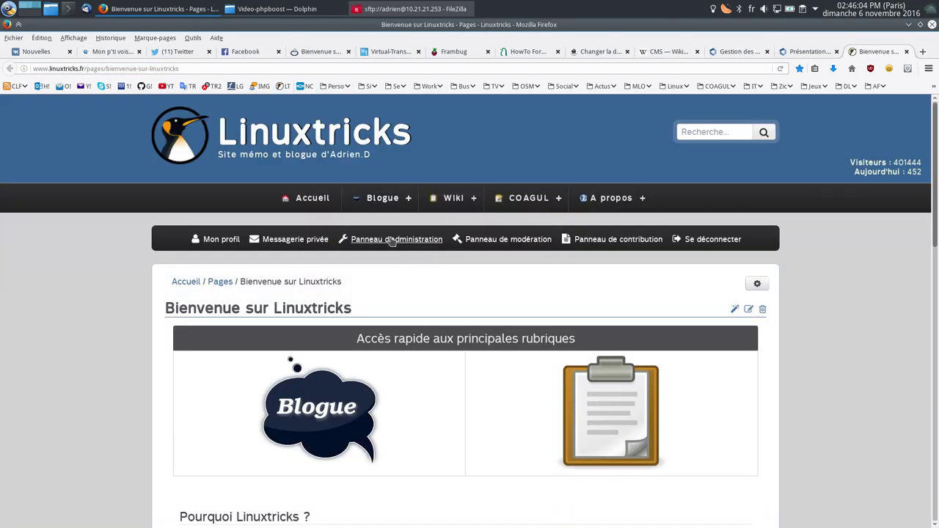
{"action": "left_click", "coordinate": [394, 239]}
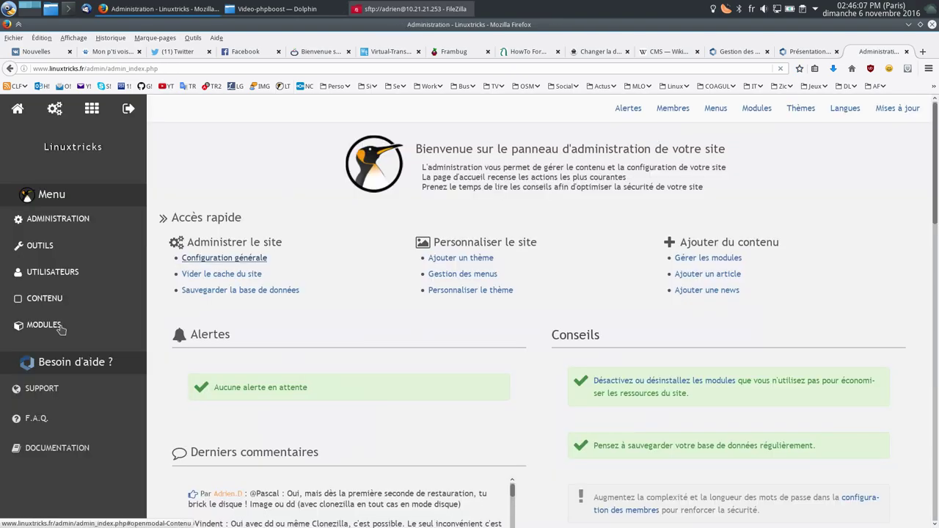
{"action": "left_click", "coordinate": [44, 325]}
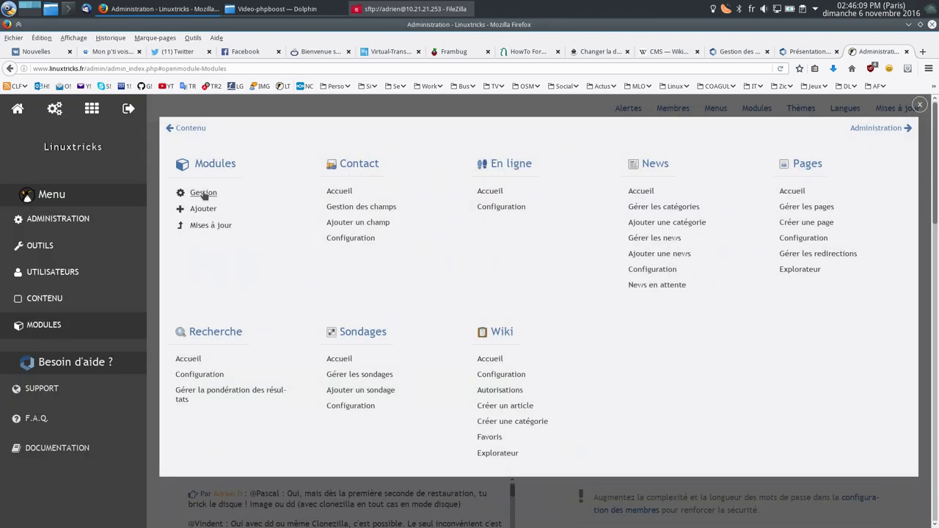
{"action": "left_click", "coordinate": [203, 193]}
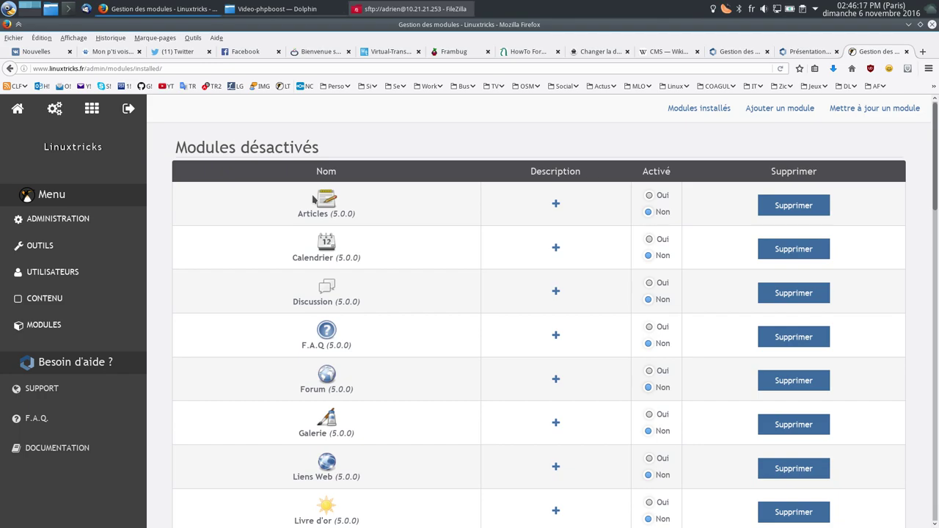
{"action": "scroll", "coordinate": [348, 272], "scroll_direction": "down", "scroll_amount": 5}
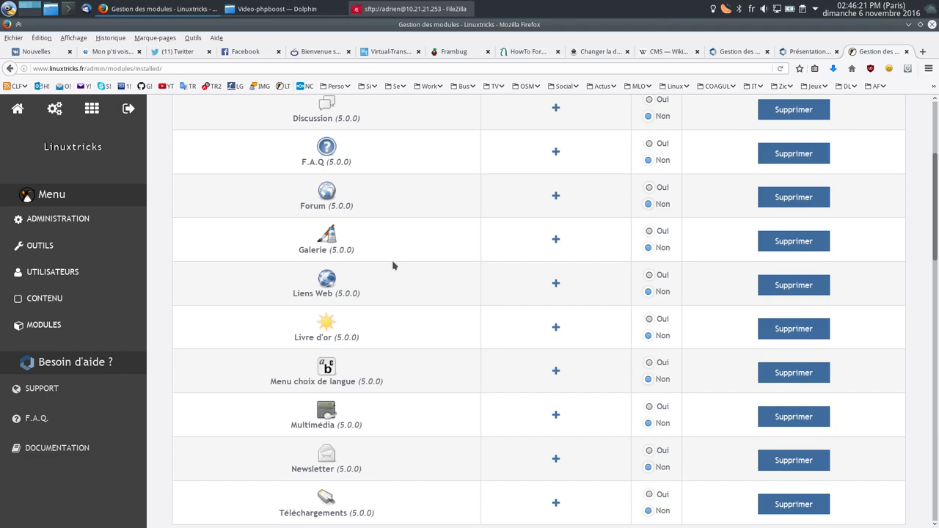
{"action": "middle_click", "coordinate": [884, 57]}
{"action": "scroll", "coordinate": [619, 297], "scroll_direction": "down", "scroll_amount": 5}
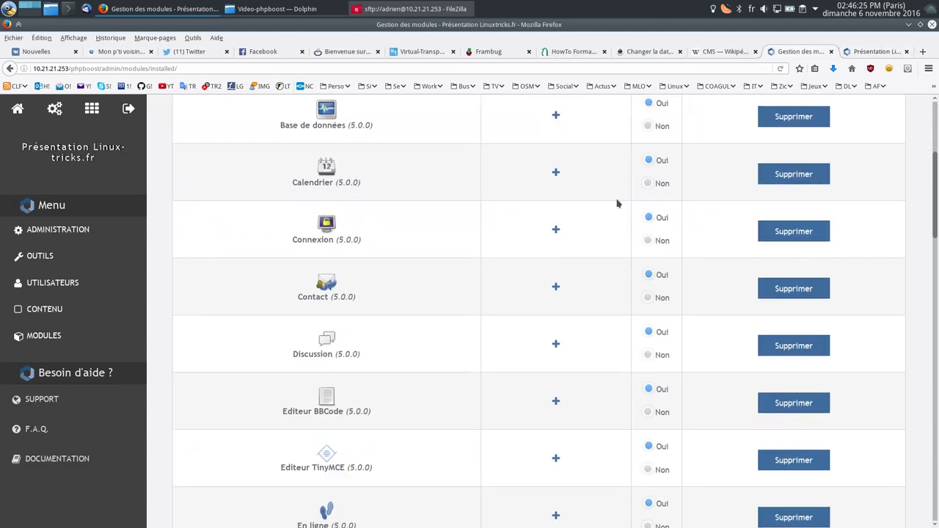
Step: Switch the Articles module's setting to disabled
{"action": "scroll", "coordinate": [601, 213], "scroll_direction": "up", "scroll_amount": 4}
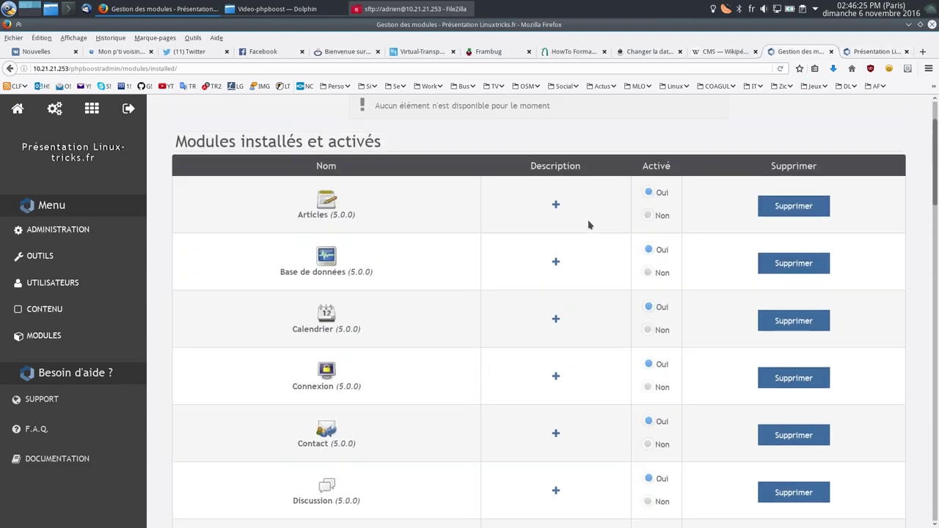
{"action": "left_click", "coordinate": [648, 216]}
{"action": "scroll", "coordinate": [484, 247], "scroll_direction": "down", "scroll_amount": 5}
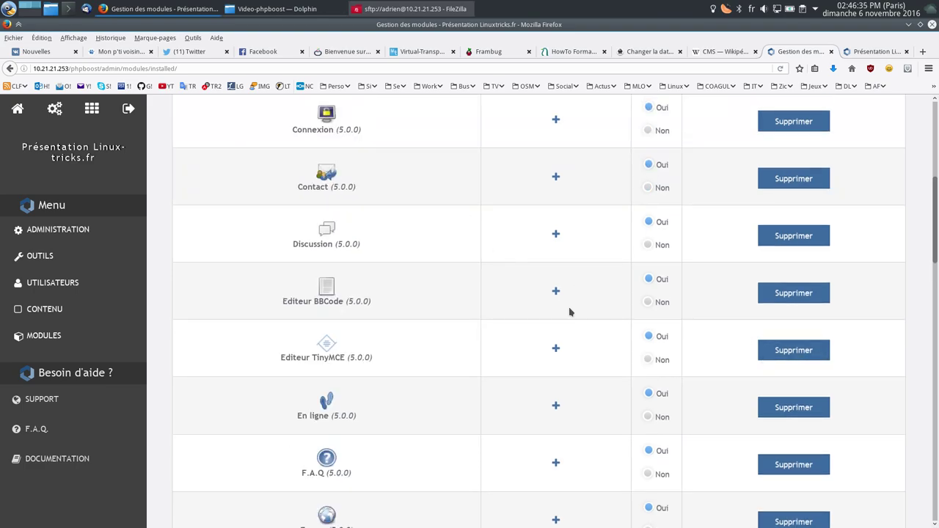
{"action": "scroll", "coordinate": [569, 312], "scroll_direction": "down", "scroll_amount": 4}
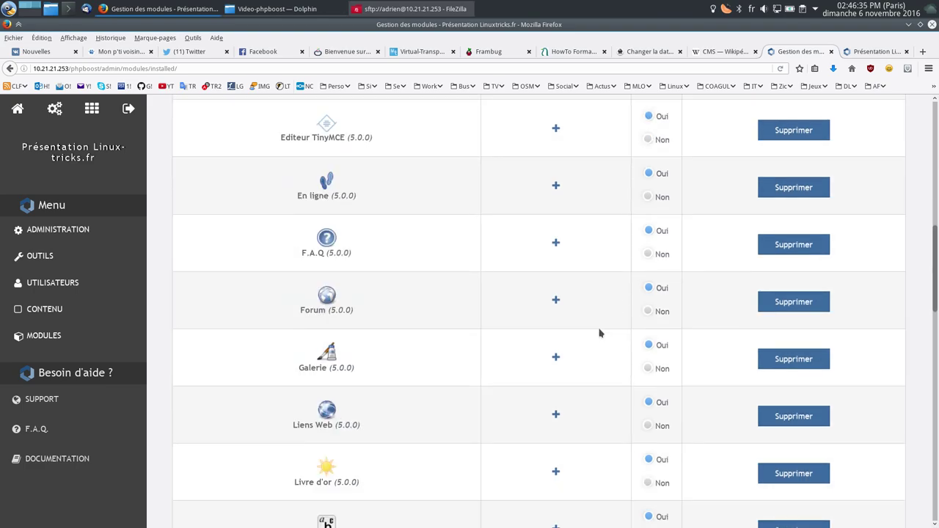
Step: Uninstall the F.A.Q module with 'Supprimer tous les fichiers du module' set to Oui
{"action": "left_click", "coordinate": [794, 245]}
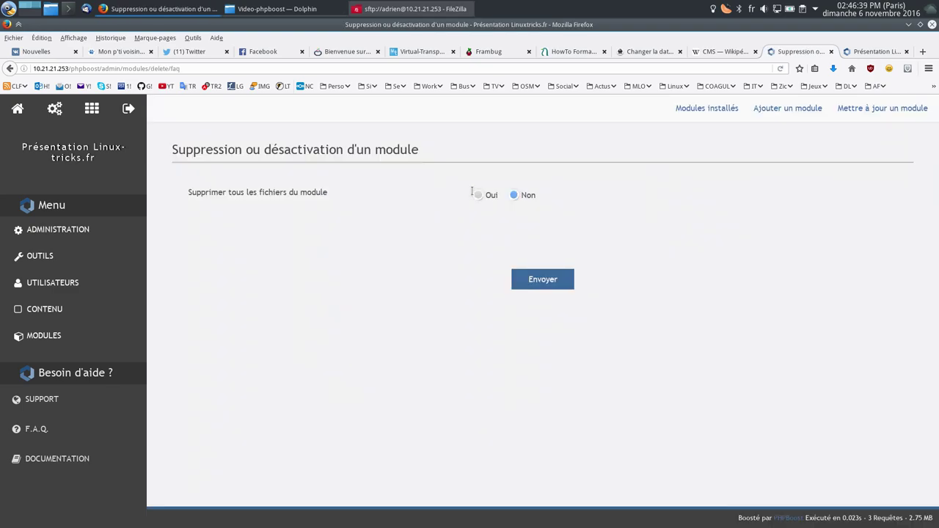
{"action": "left_click", "coordinate": [478, 197]}
{"action": "left_click", "coordinate": [551, 283]}
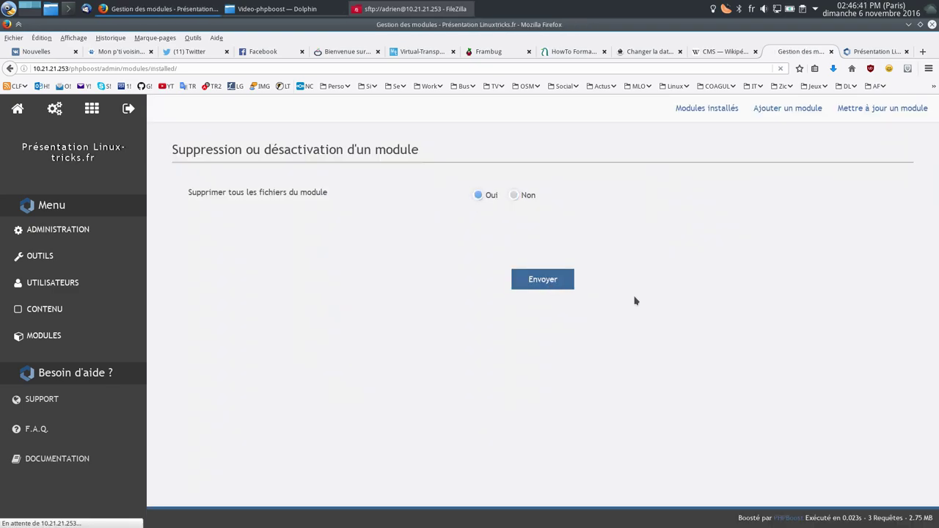
{"action": "scroll", "coordinate": [419, 300], "scroll_direction": "down", "scroll_amount": 10}
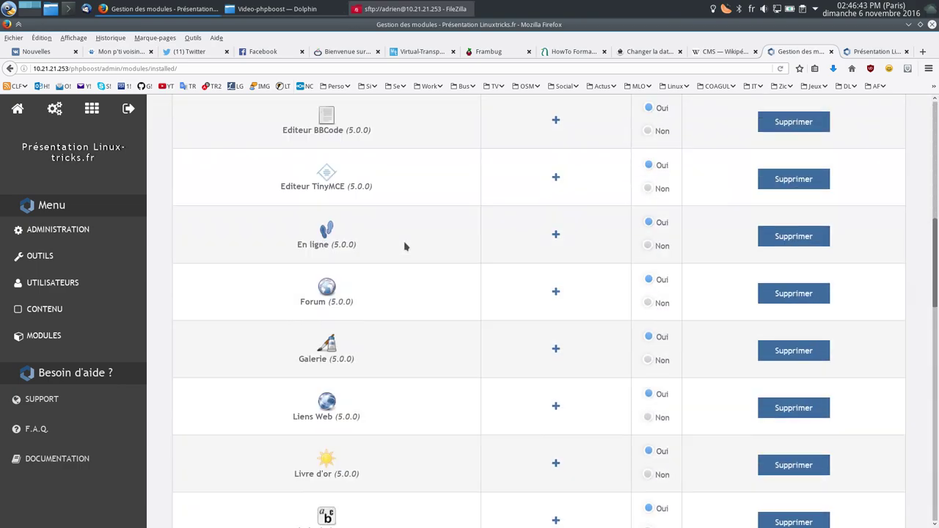
{"action": "scroll", "coordinate": [510, 281], "scroll_direction": "down", "scroll_amount": 3}
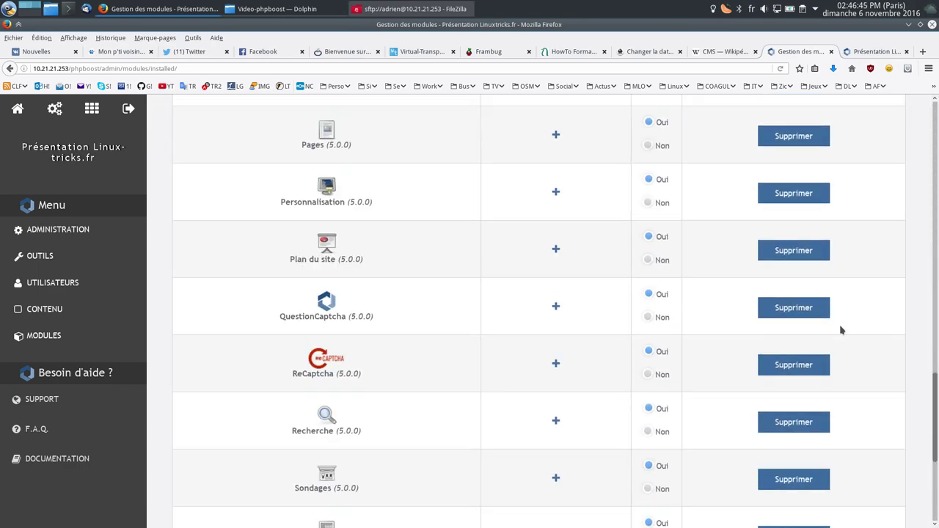
{"action": "left_click_drag", "start_coordinate": [934, 407], "coordinate": [936, 481]}
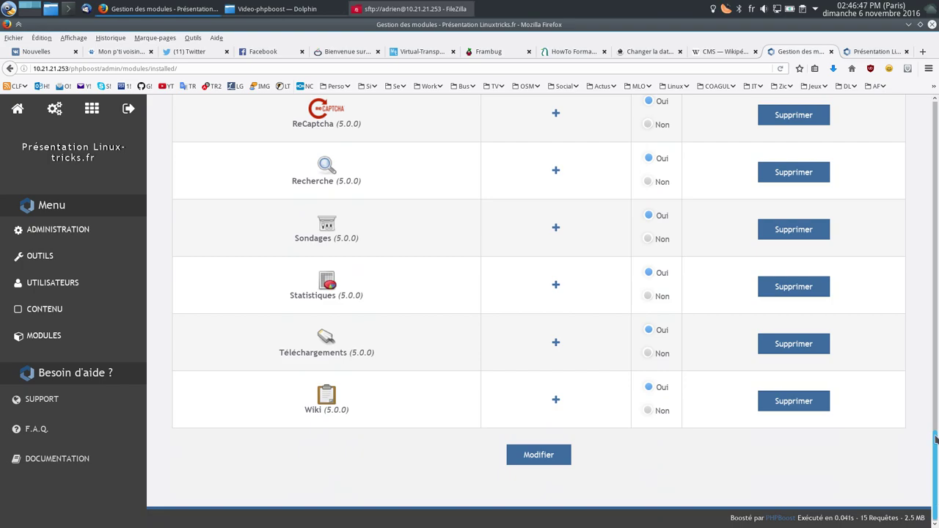
{"action": "left_click_drag", "start_coordinate": [935, 438], "coordinate": [917, 88]}
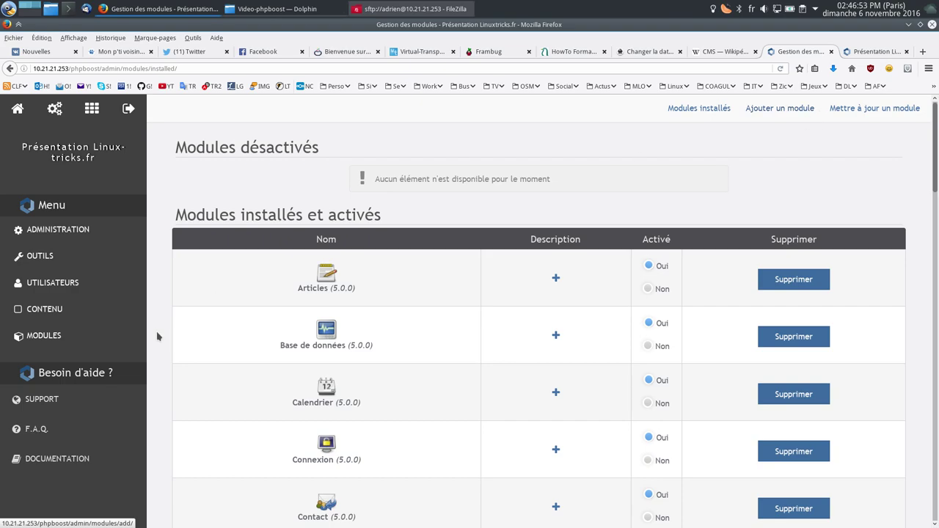
Step: Review the Forum module's configuration settings
{"action": "left_click", "coordinate": [59, 337]}
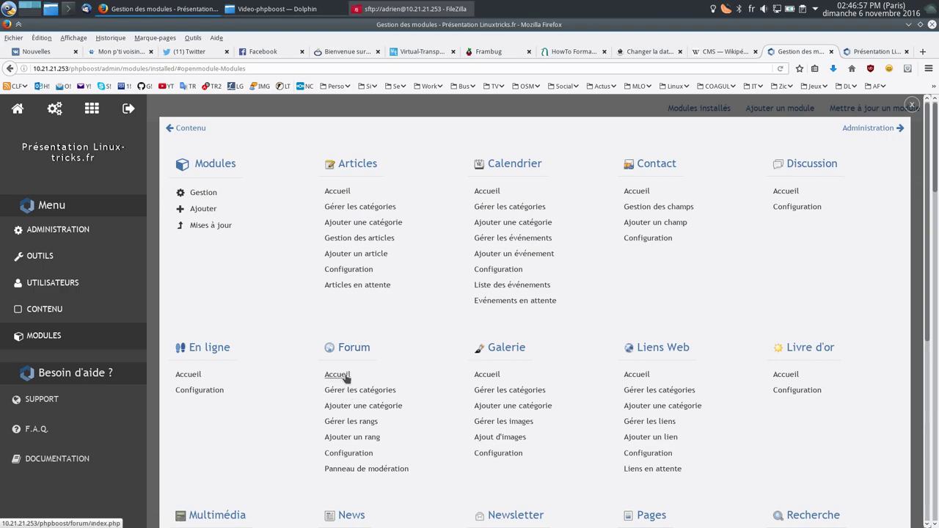
{"action": "left_click", "coordinate": [345, 455]}
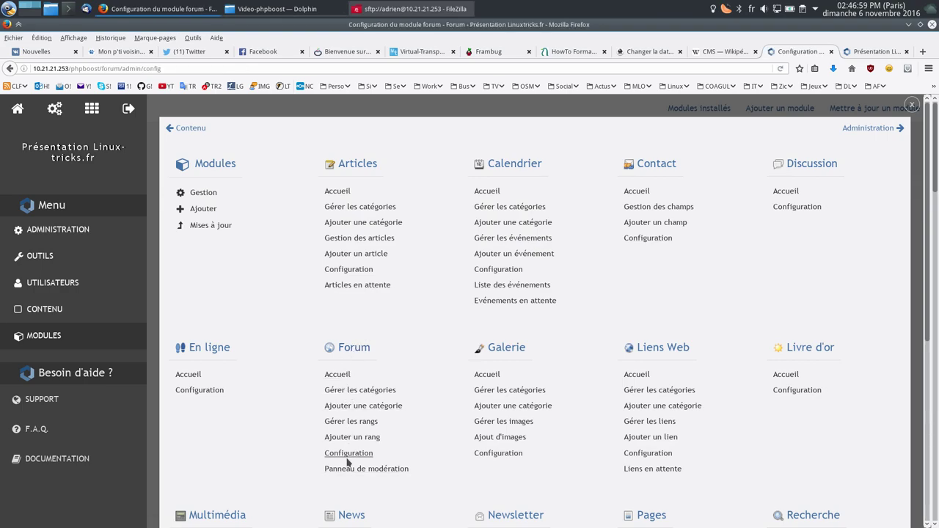
{"action": "scroll", "coordinate": [357, 331], "scroll_direction": "down", "scroll_amount": 7}
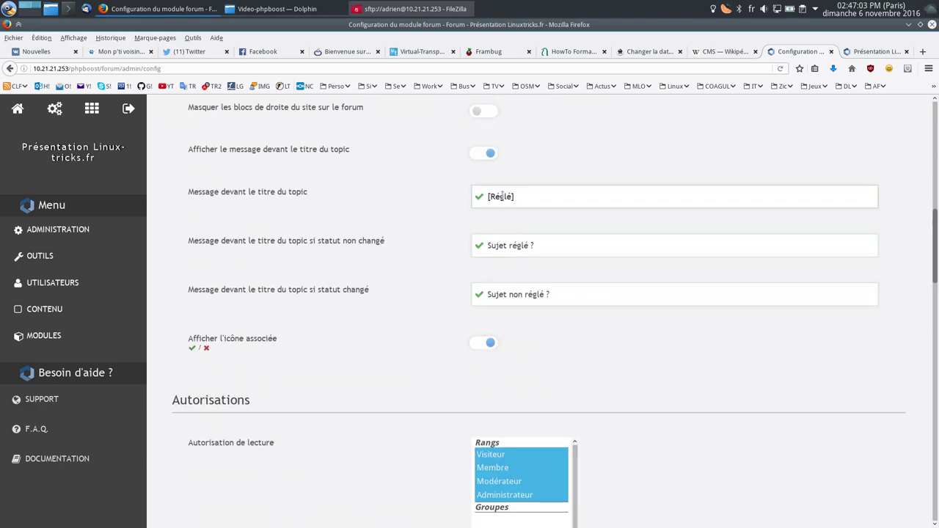
{"action": "scroll", "coordinate": [400, 389], "scroll_direction": "down", "scroll_amount": 7}
{"action": "scroll", "coordinate": [381, 374], "scroll_direction": "up", "scroll_amount": 14}
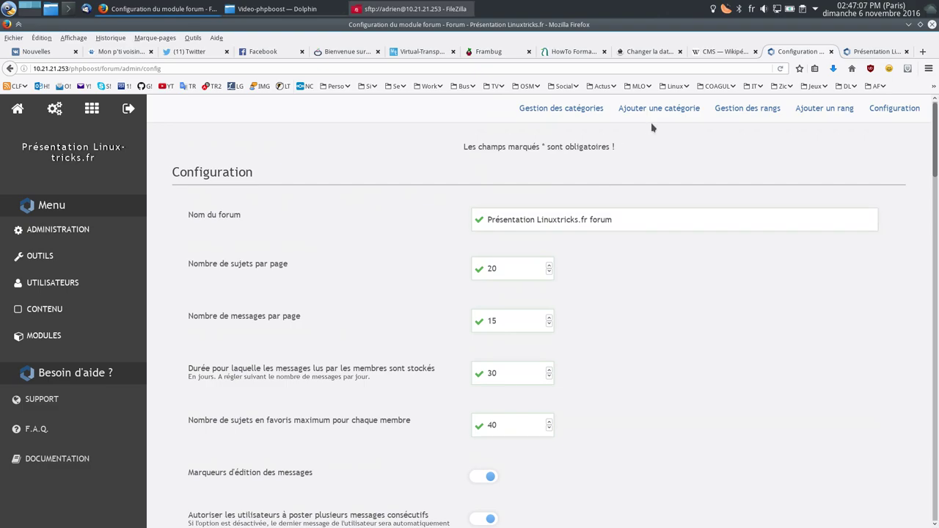
Step: Open the Ajouter une catégorie form, then view the public forum index
{"action": "left_click", "coordinate": [667, 108]}
{"action": "left_click", "coordinate": [874, 52]}
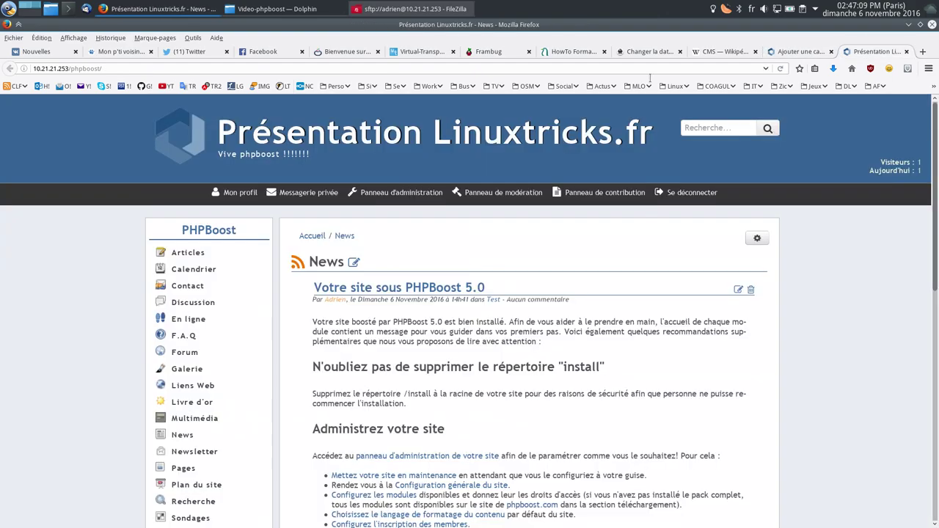
{"action": "left_click", "coordinate": [184, 354]}
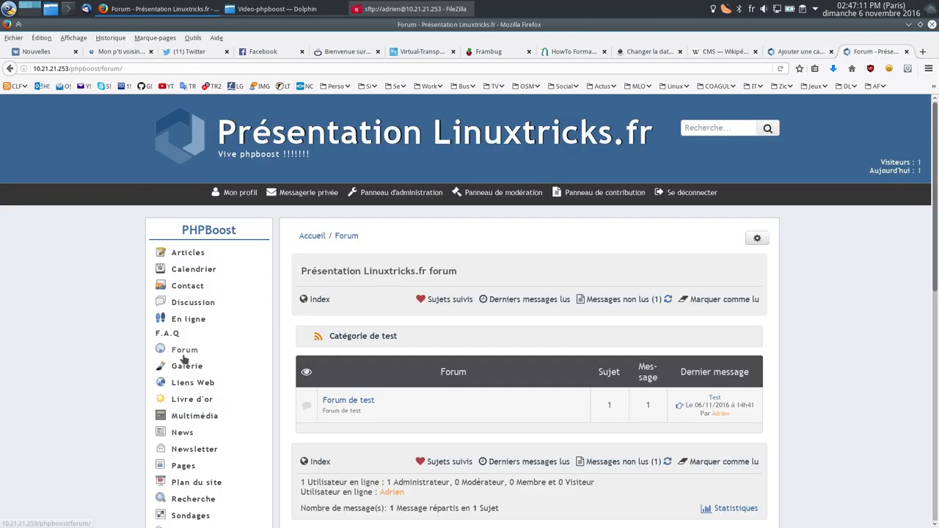
Step: Create a forum entry of type Catégorie named 'Linuxtrciks.fr'
{"action": "scroll", "coordinate": [348, 227], "scroll_direction": "down", "scroll_amount": 4}
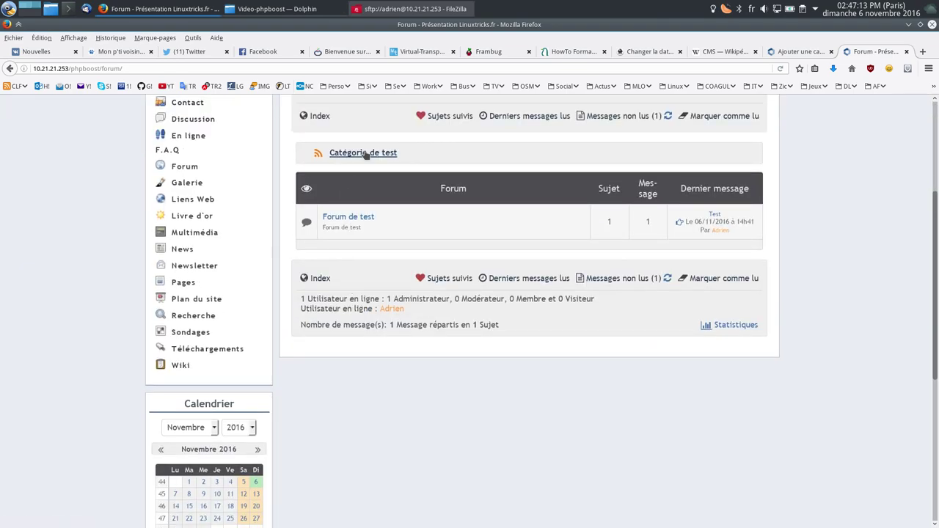
{"action": "left_click", "coordinate": [803, 53]}
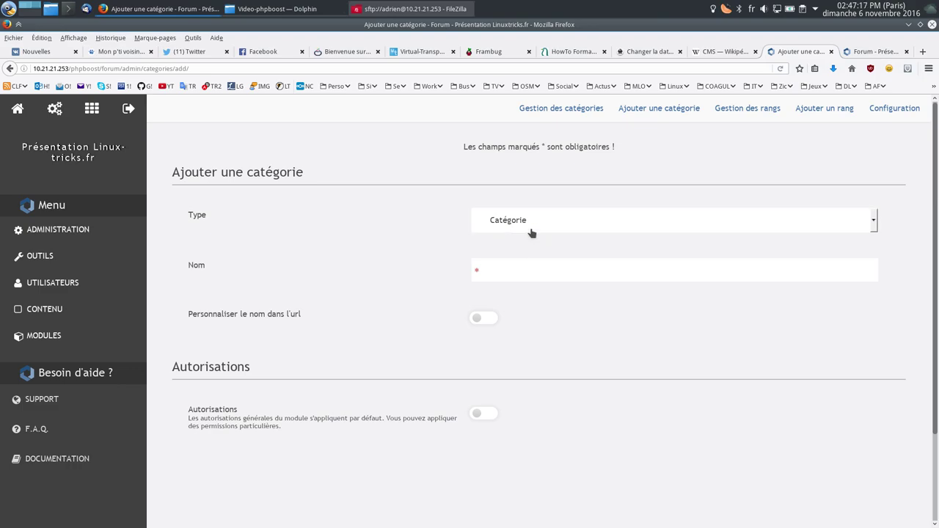
{"action": "left_click", "coordinate": [659, 110]}
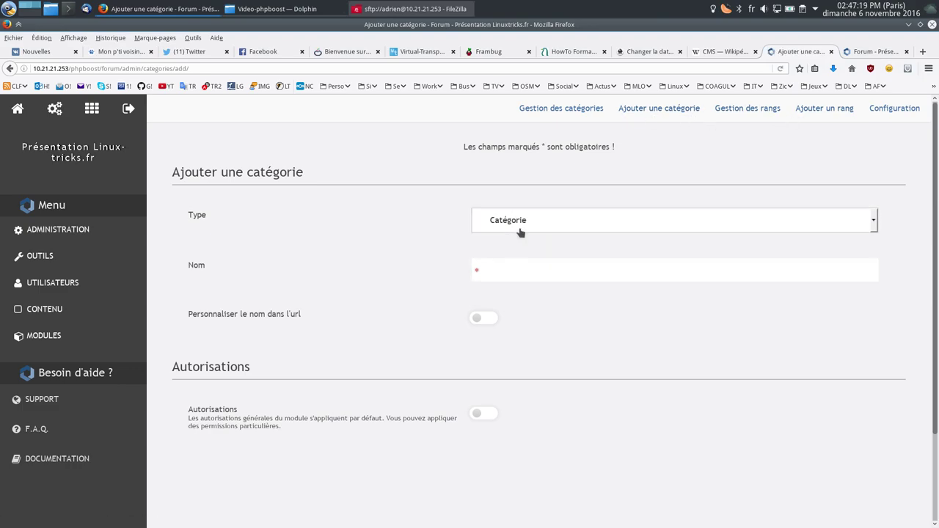
{"action": "left_click", "coordinate": [553, 225]}
{"action": "left_click", "coordinate": [556, 224]}
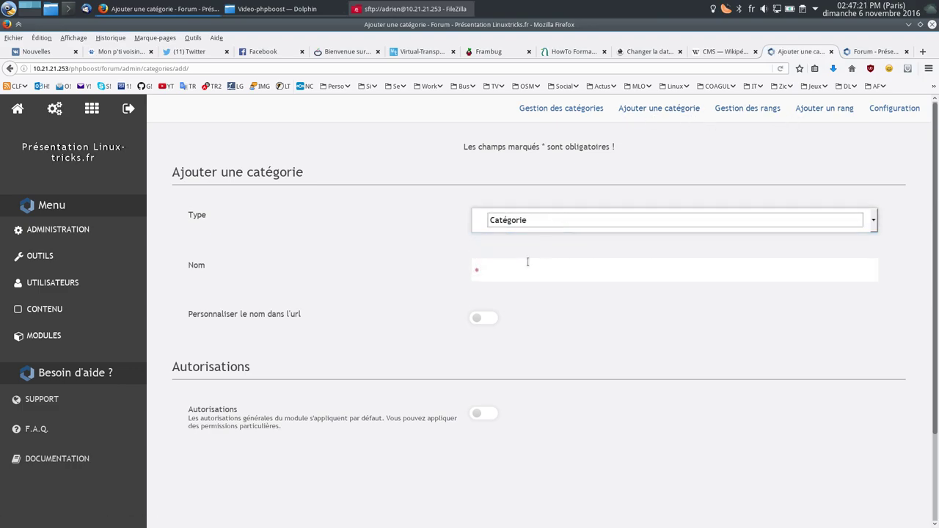
{"action": "left_click", "coordinate": [856, 53]}
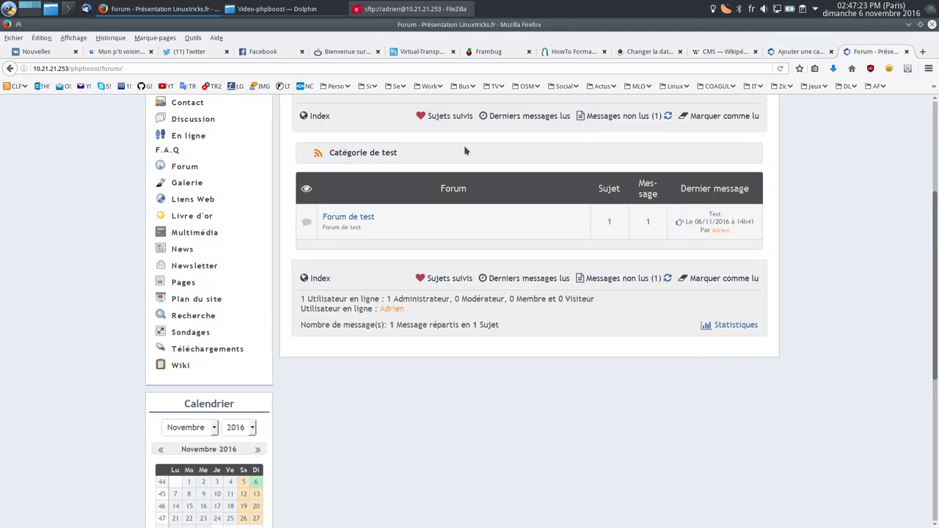
{"action": "left_click", "coordinate": [800, 53]}
{"action": "left_click", "coordinate": [493, 273]}
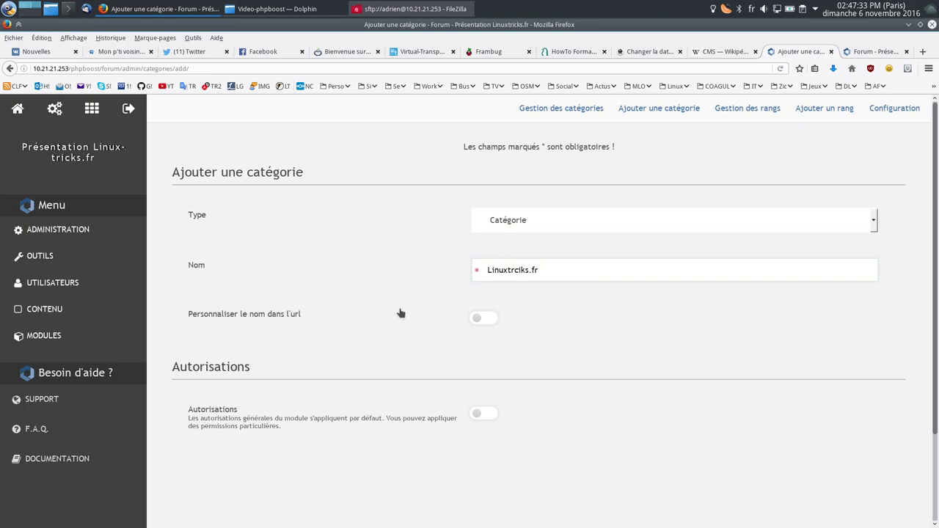
{"action": "scroll", "coordinate": [398, 311], "scroll_direction": "down", "scroll_amount": 3}
{"action": "left_click", "coordinate": [506, 449]}
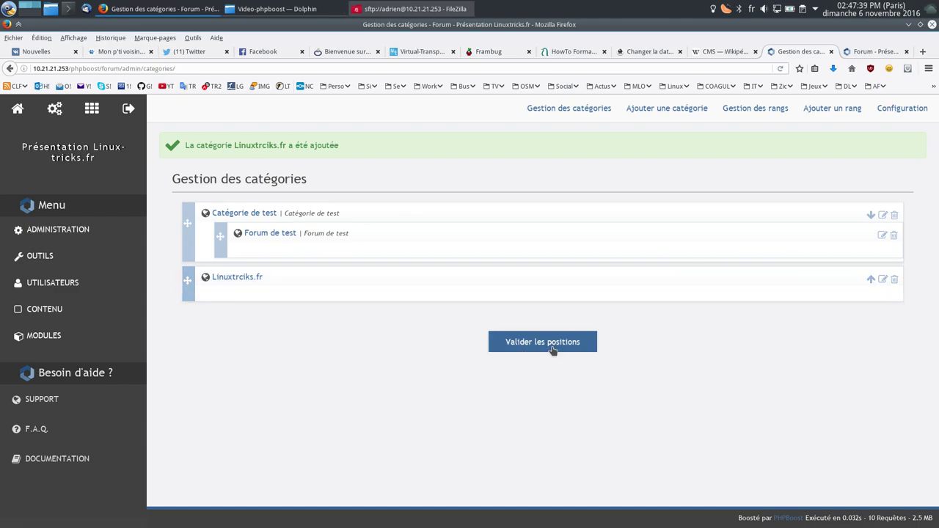
Step: Add a Forum named 'Aide et support' under the Linuxtrciks.fr category
{"action": "left_click", "coordinate": [660, 112]}
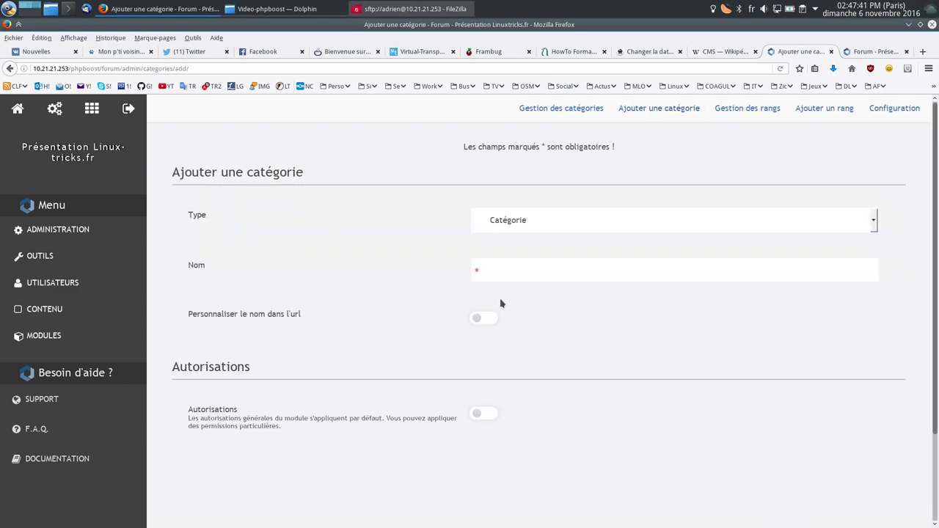
{"action": "left_click", "coordinate": [541, 223]}
{"action": "left_click", "coordinate": [489, 254]}
{"action": "left_click", "coordinate": [536, 273]}
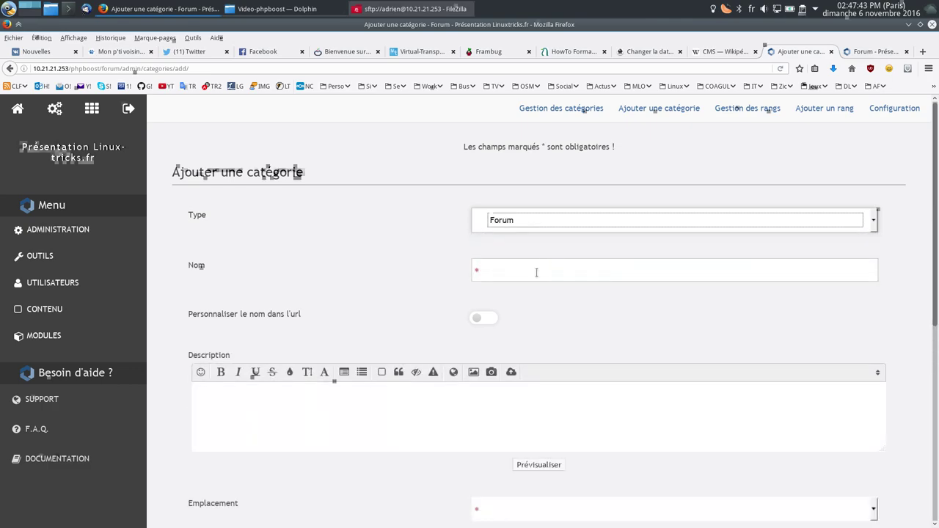
{"action": "type", "text": "Aide et support"}
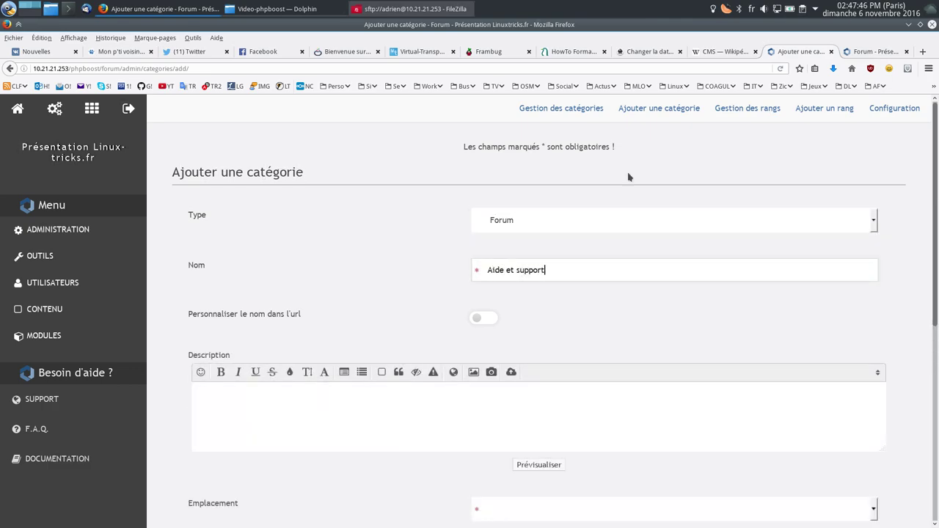
{"action": "scroll", "coordinate": [348, 367], "scroll_direction": "down", "scroll_amount": 2}
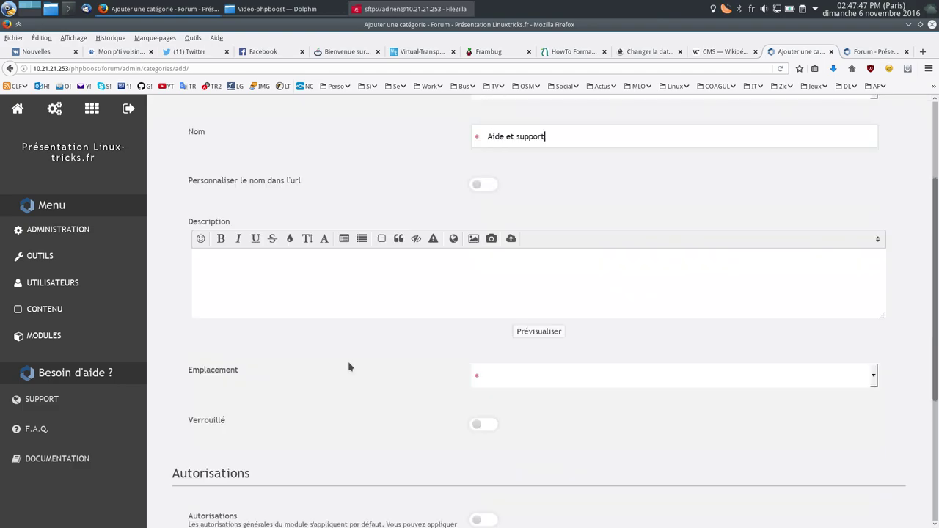
{"action": "scroll", "coordinate": [452, 279], "scroll_direction": "up", "scroll_amount": 2}
{"action": "scroll", "coordinate": [512, 308], "scroll_direction": "down", "scroll_amount": 4}
{"action": "left_click", "coordinate": [514, 253]}
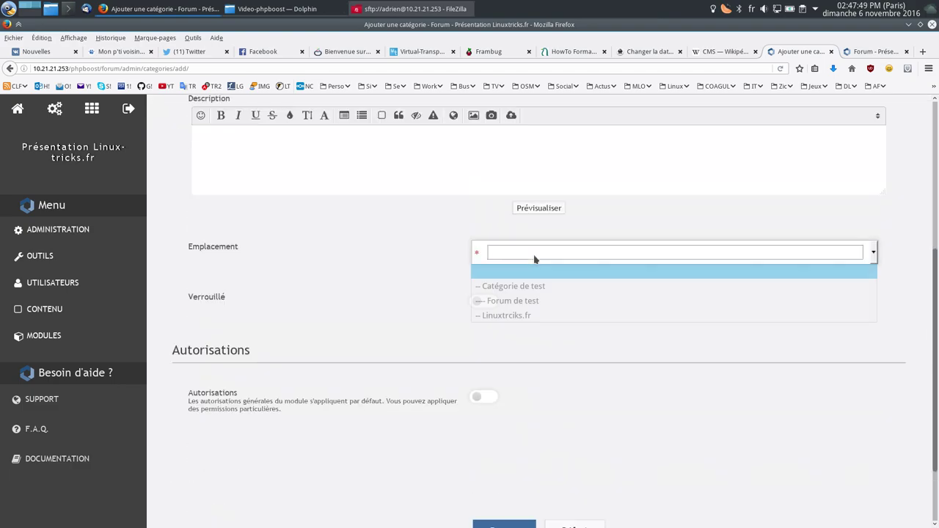
{"action": "left_click", "coordinate": [531, 317]}
{"action": "scroll", "coordinate": [478, 392], "scroll_direction": "down", "scroll_amount": 2}
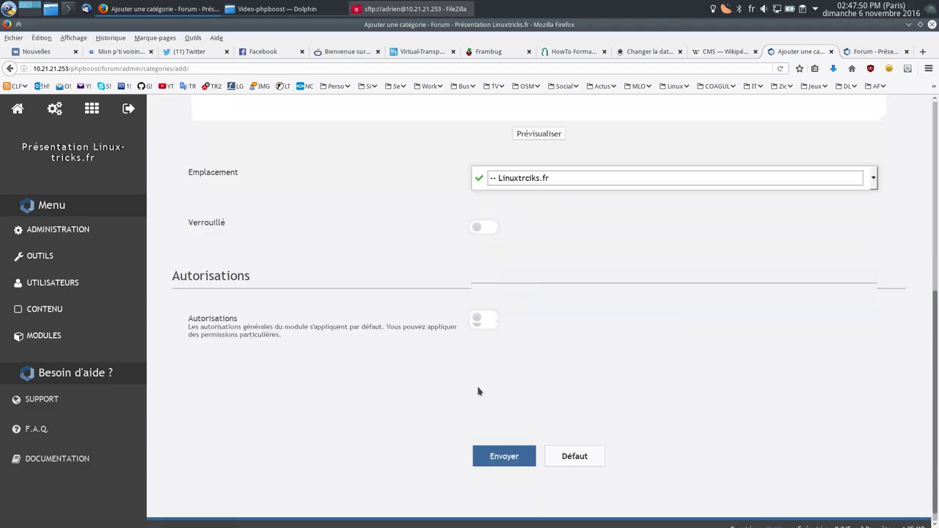
{"action": "left_click", "coordinate": [512, 451]}
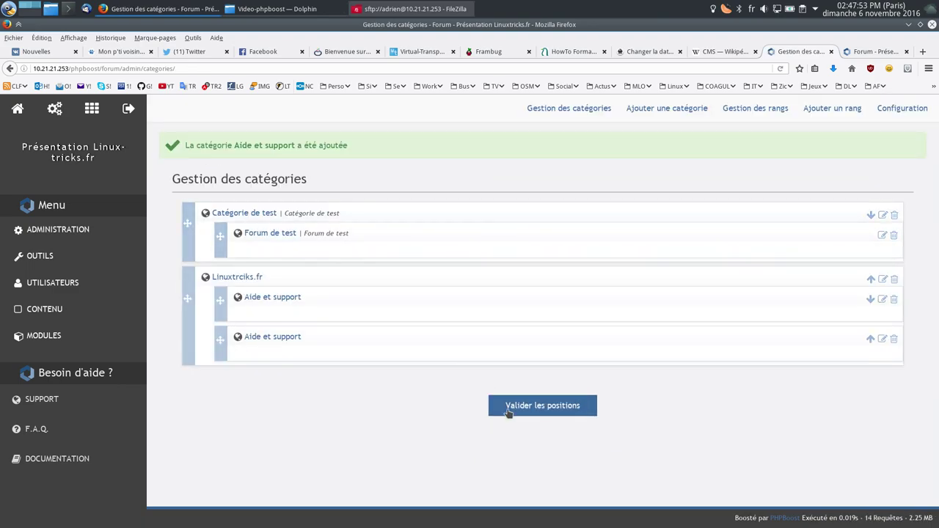
Step: Delete the duplicate Aide et support forum, confirming the removal, then begin a new category
{"action": "left_click", "coordinate": [893, 340]}
{"action": "left_click", "coordinate": [845, 55]}
{"action": "key", "text": "F5"}
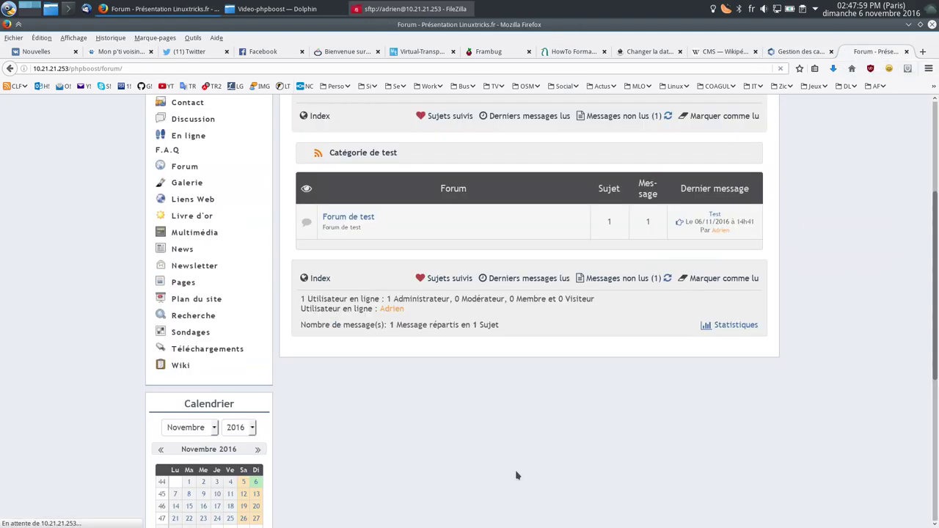
{"action": "left_click", "coordinate": [799, 51]}
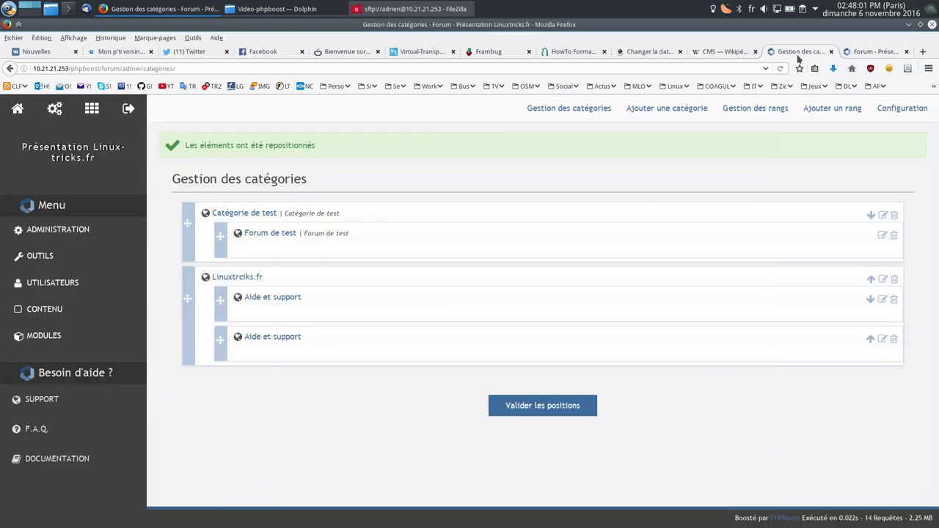
{"action": "left_click", "coordinate": [894, 339]}
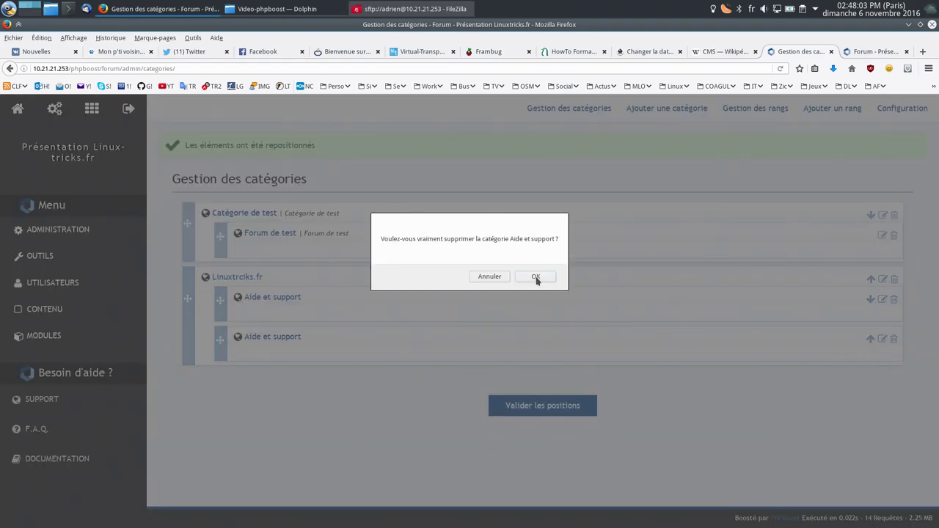
{"action": "left_click", "coordinate": [537, 276]}
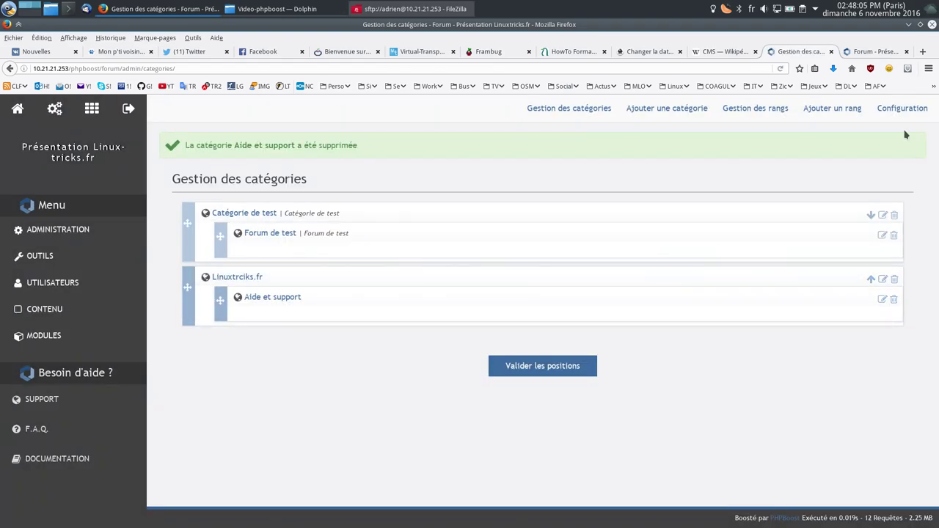
{"action": "left_click", "coordinate": [680, 110]}
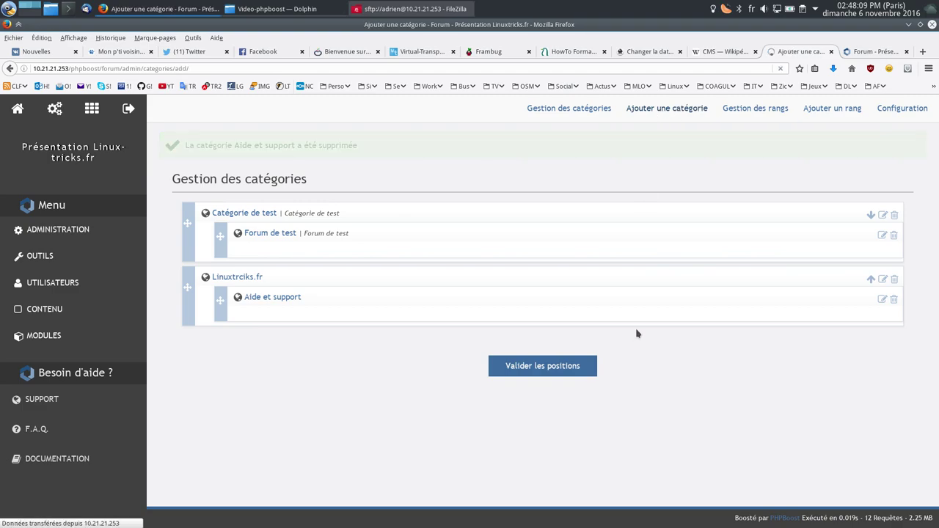
Step: Make the new forum entry a Lien and place it under Linuxtrciks.fr
{"action": "left_click", "coordinate": [517, 220]}
{"action": "left_click", "coordinate": [499, 269]}
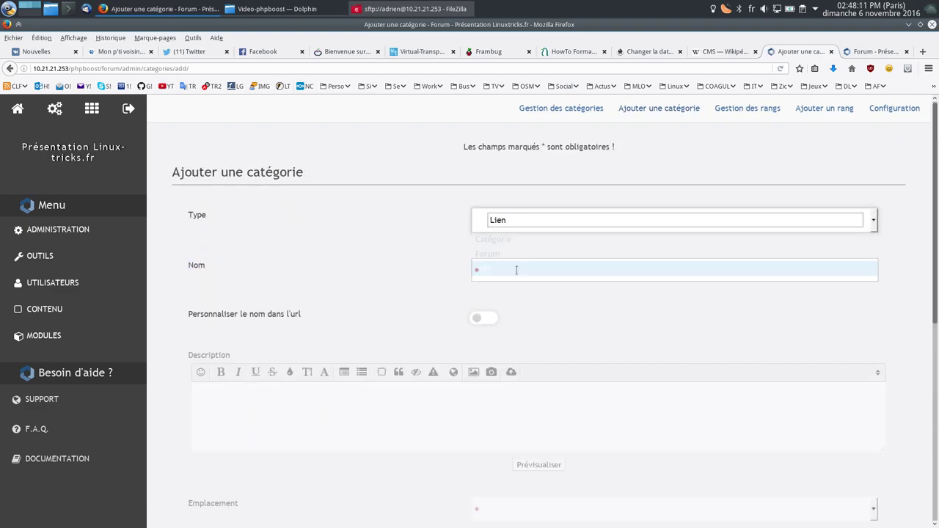
{"action": "scroll", "coordinate": [347, 249], "scroll_direction": "down", "scroll_amount": 2}
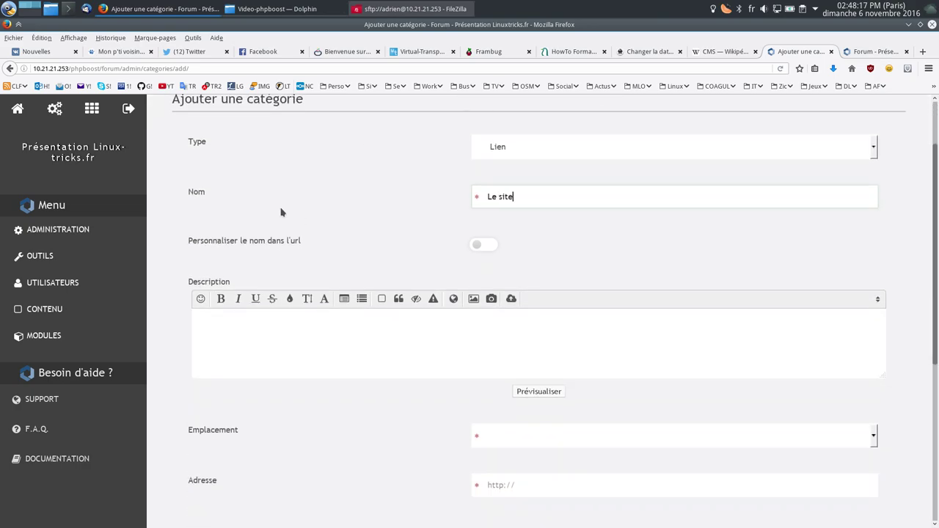
{"action": "scroll", "coordinate": [280, 212], "scroll_direction": "down", "scroll_amount": 5}
{"action": "left_click", "coordinate": [534, 267]}
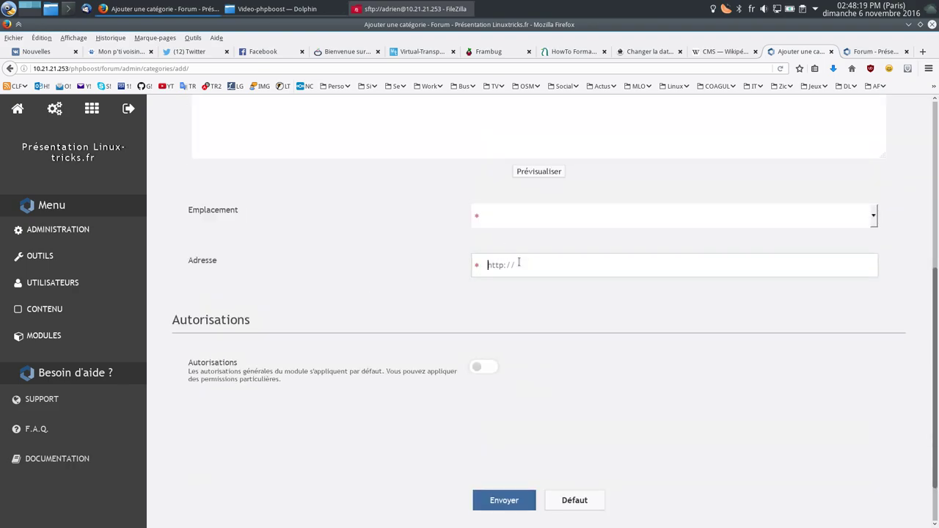
{"action": "type", "text": "linuxtricks.fr"}
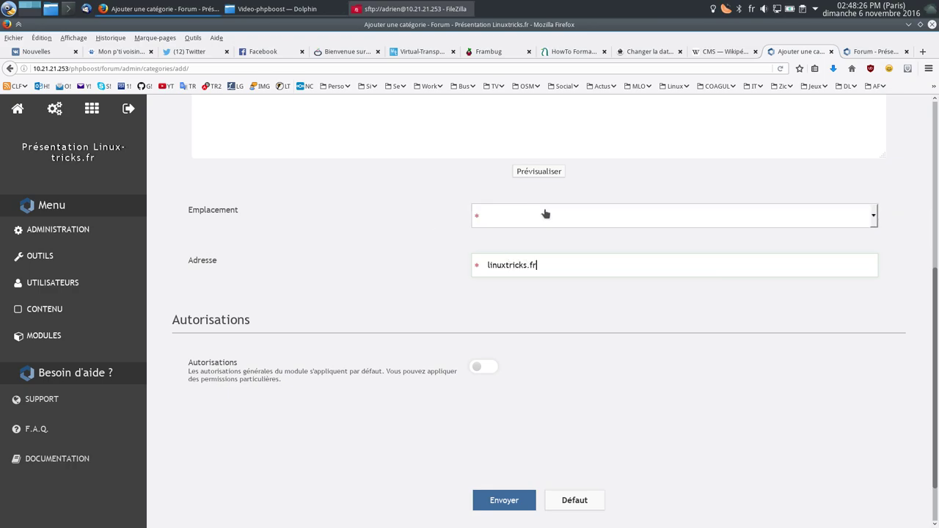
{"action": "left_click", "coordinate": [545, 215]}
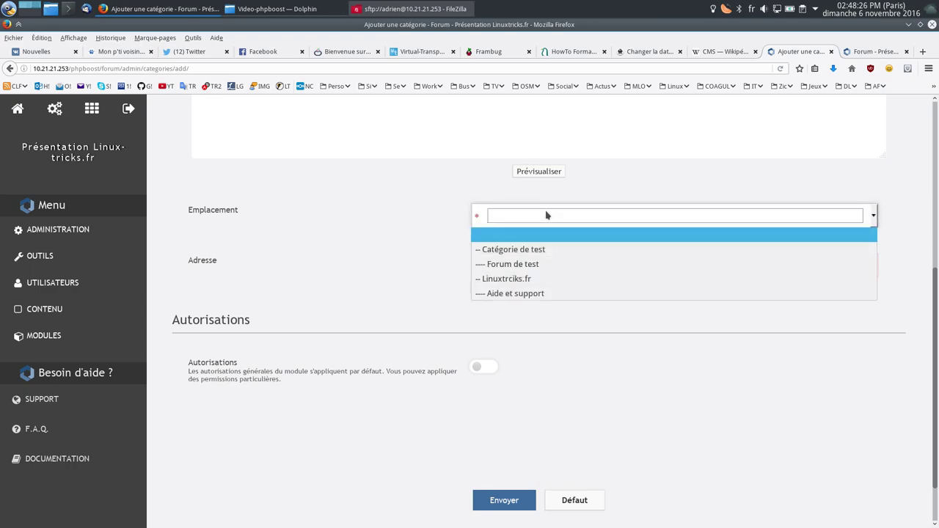
{"action": "left_click", "coordinate": [513, 284]}
{"action": "scroll", "coordinate": [513, 249], "scroll_direction": "down", "scroll_amount": 1}
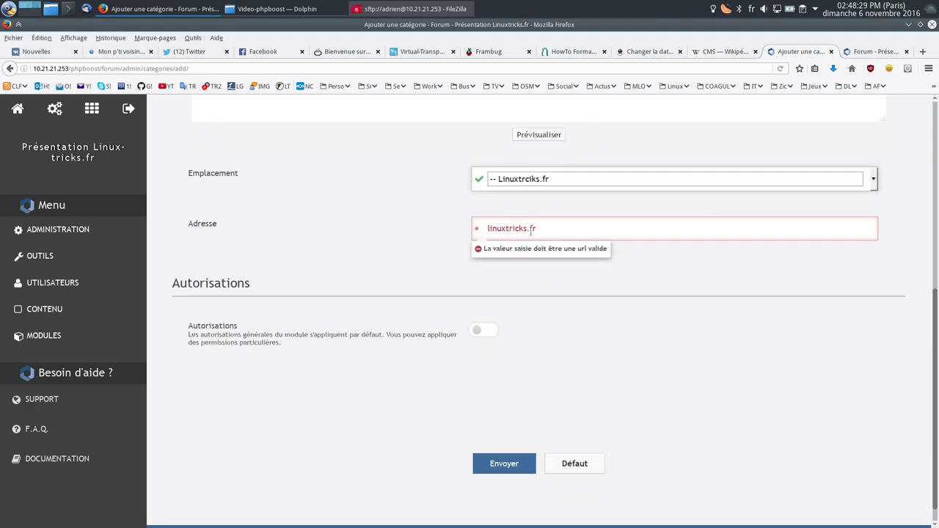
{"action": "type", "text": "http://ww"}
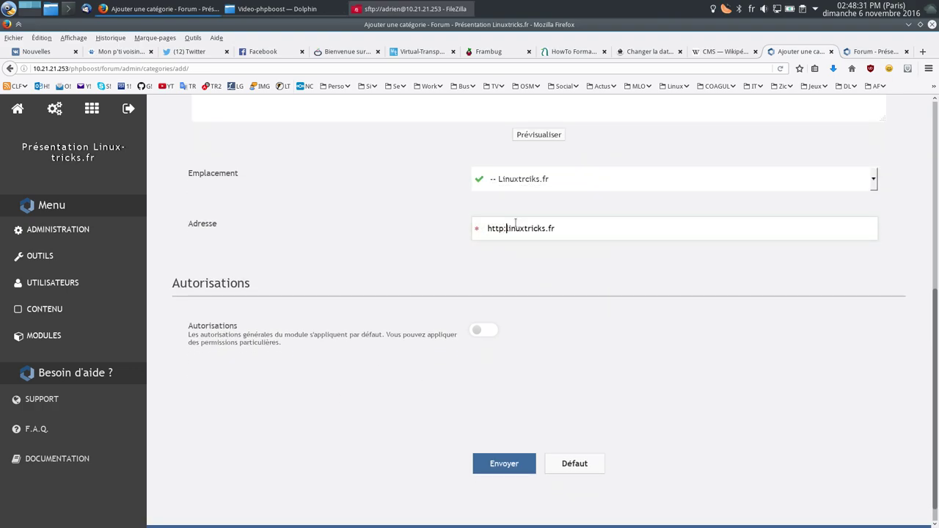
{"action": "type", "text": "w/"}
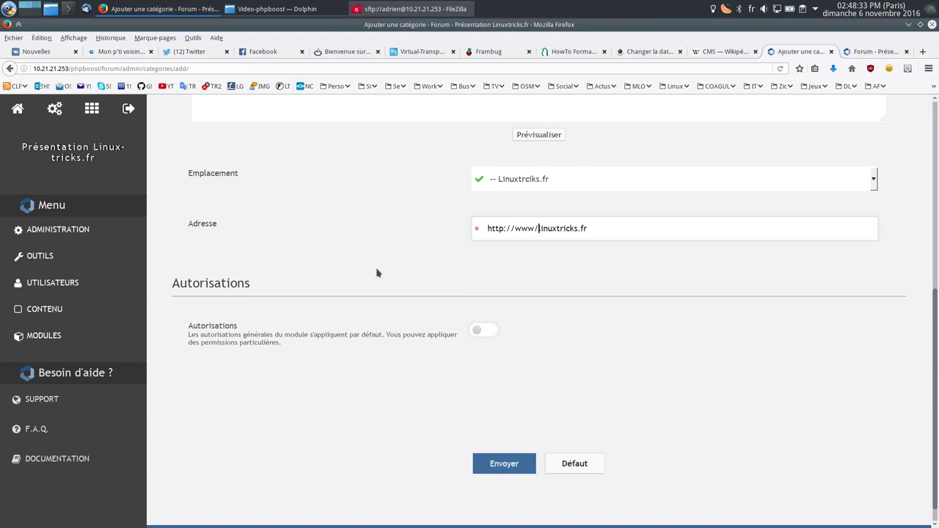
{"action": "left_click", "coordinate": [474, 465]}
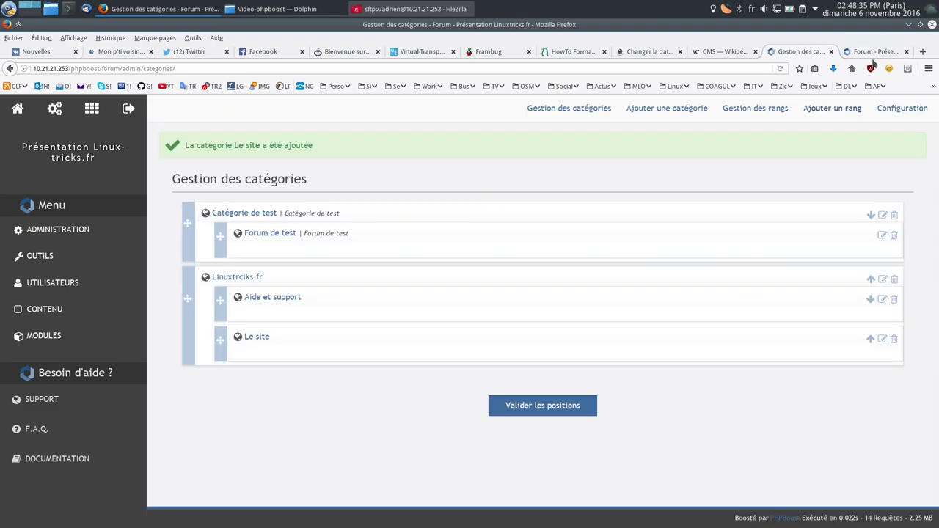
{"action": "left_click", "coordinate": [875, 51]}
{"action": "key", "text": "F5"}
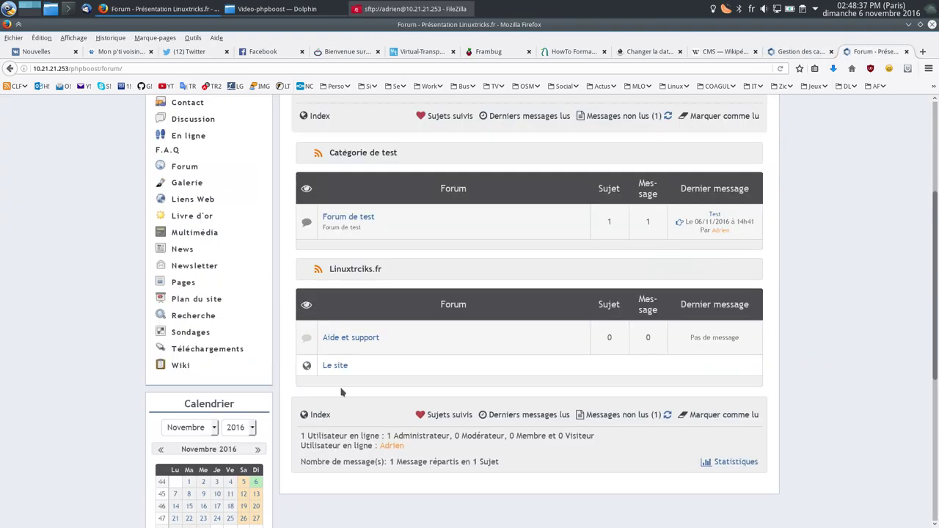
{"action": "left_click", "coordinate": [337, 366]}
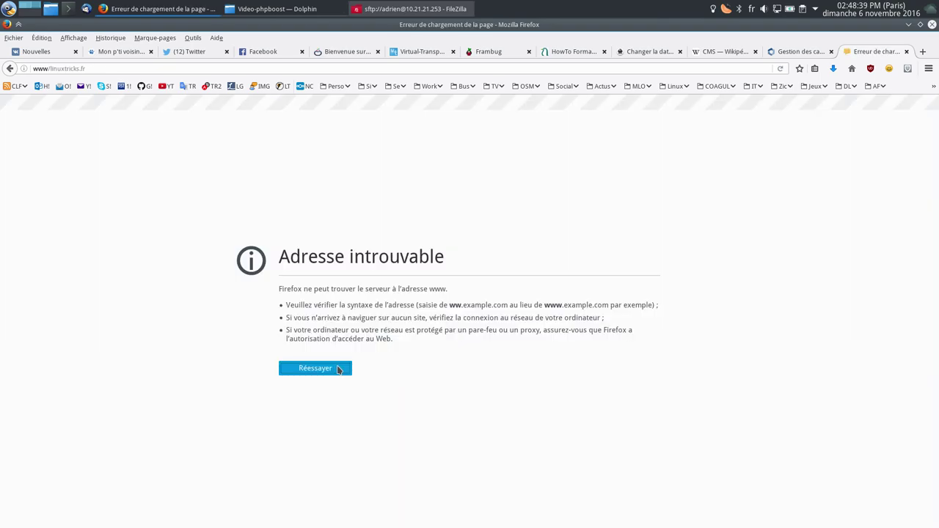
{"action": "left_click", "coordinate": [9, 69]}
{"action": "left_click", "coordinate": [800, 52]}
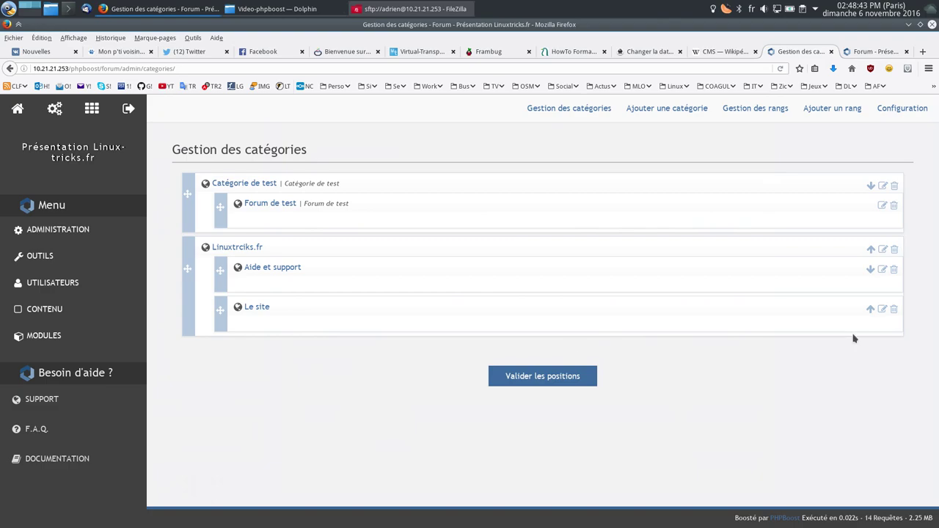
{"action": "left_click", "coordinate": [882, 309]}
{"action": "scroll", "coordinate": [532, 338], "scroll_direction": "down", "scroll_amount": 5}
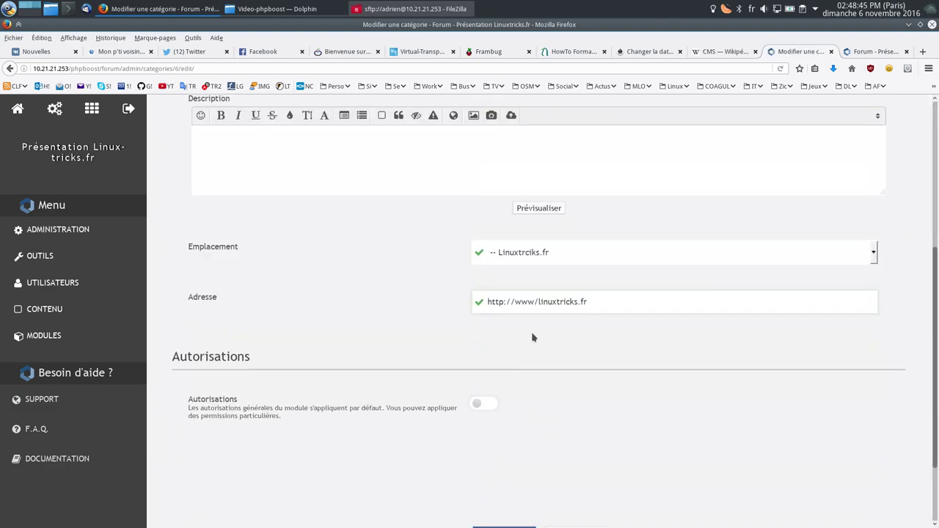
{"action": "left_click", "coordinate": [515, 302]}
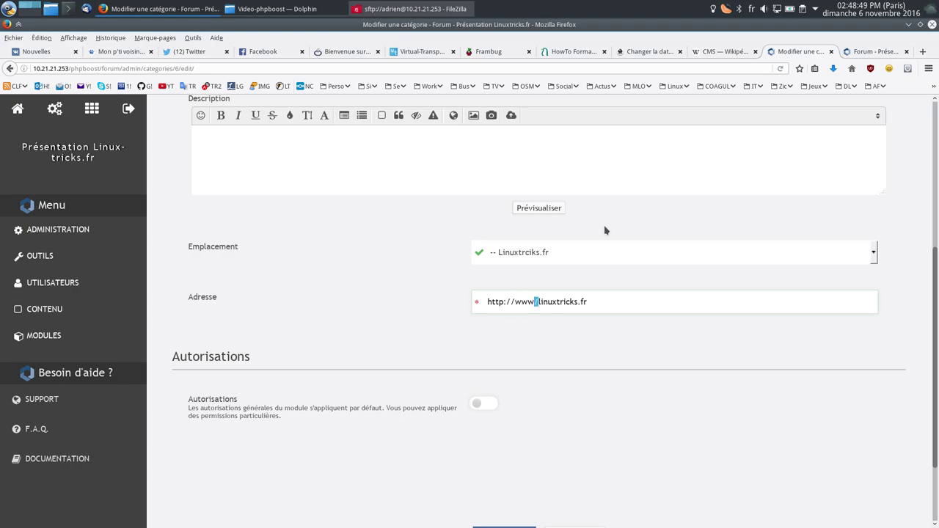
{"action": "type", "text": "."}
{"action": "scroll", "coordinate": [456, 360], "scroll_direction": "down", "scroll_amount": 3}
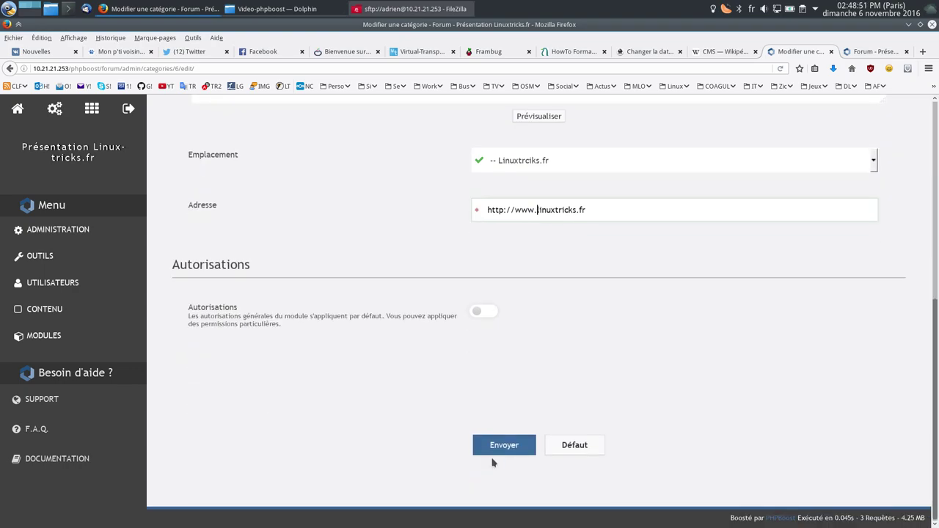
{"action": "left_click", "coordinate": [506, 448]}
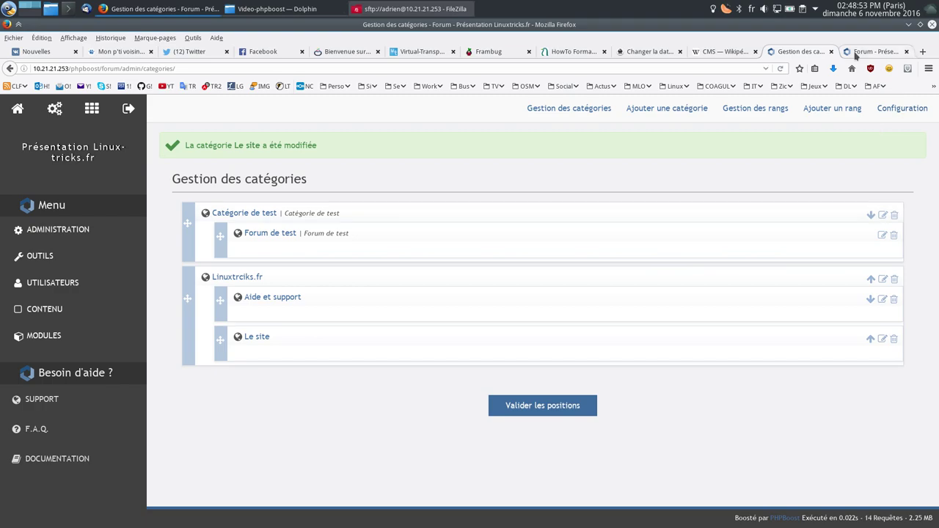
Step: Retest the Le site link from the forum index, then return to category management
{"action": "left_click", "coordinate": [854, 55]}
{"action": "left_click", "coordinate": [339, 368]}
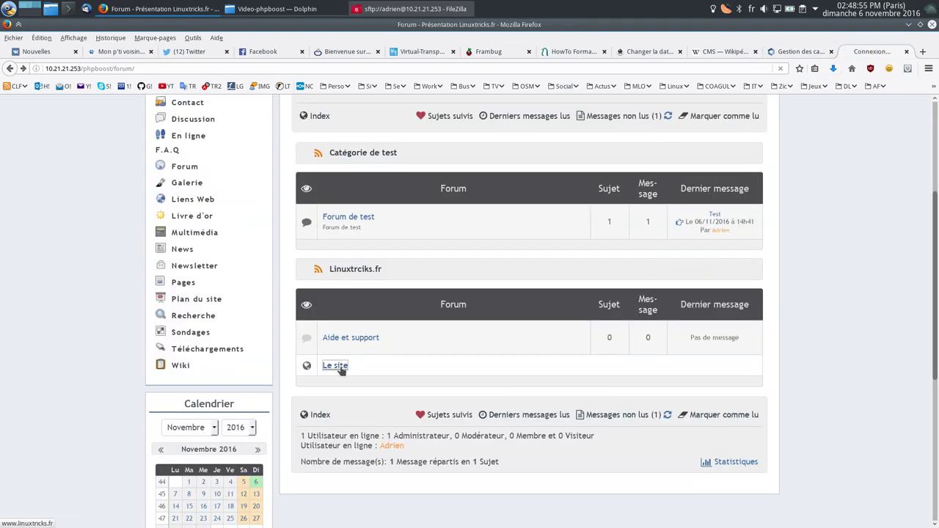
{"action": "left_click", "coordinate": [10, 68]}
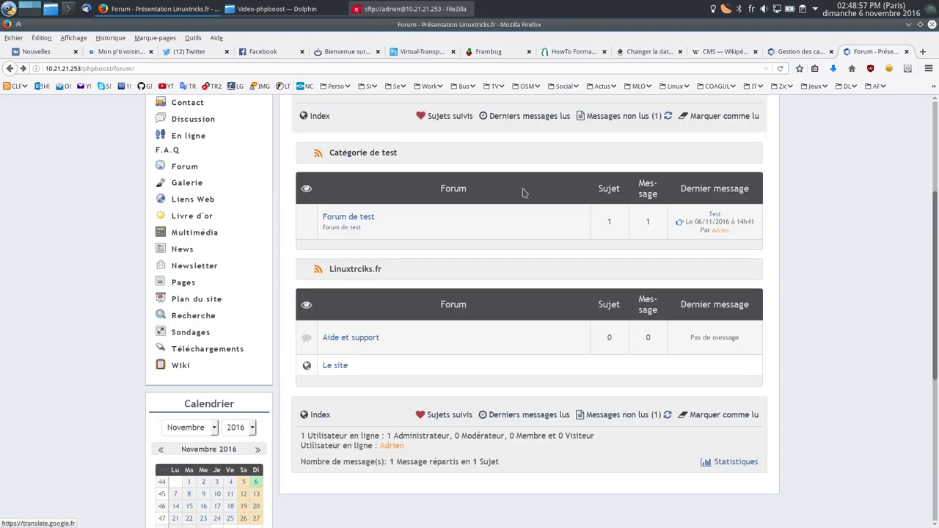
{"action": "left_click", "coordinate": [812, 54]}
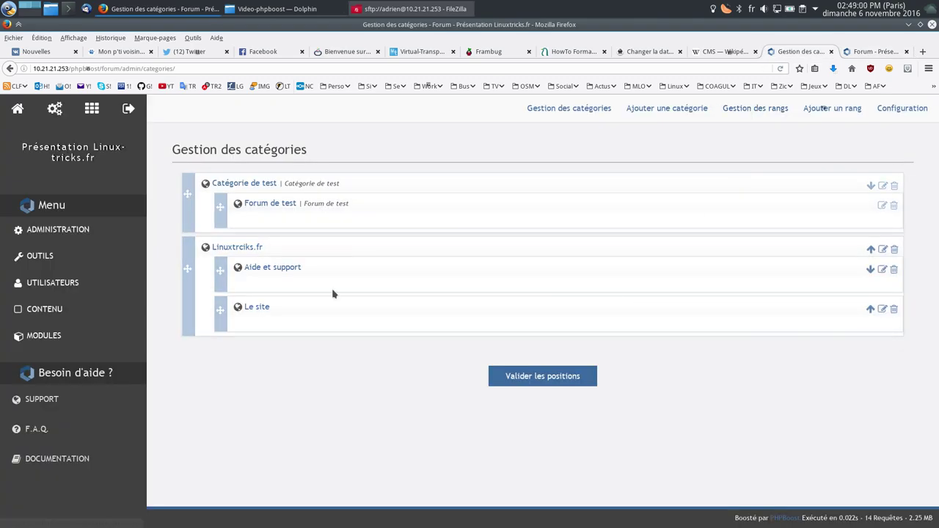
Step: Enable custom authorisations on the Linuxtrciks.fr category, then open a blank browser tab
{"action": "left_click", "coordinate": [883, 250]}
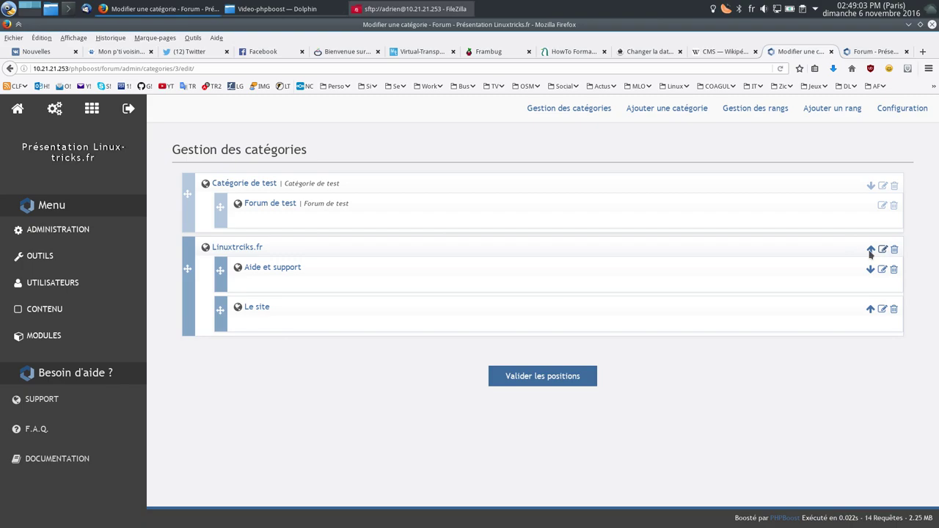
{"action": "scroll", "coordinate": [437, 326], "scroll_direction": "down", "scroll_amount": 3}
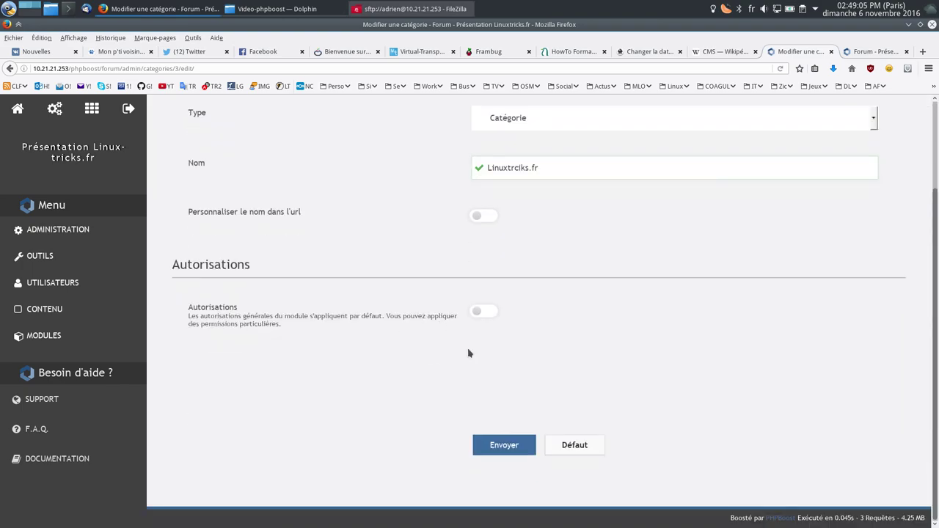
{"action": "left_click", "coordinate": [477, 314]}
{"action": "scroll", "coordinate": [530, 232], "scroll_direction": "down", "scroll_amount": 3}
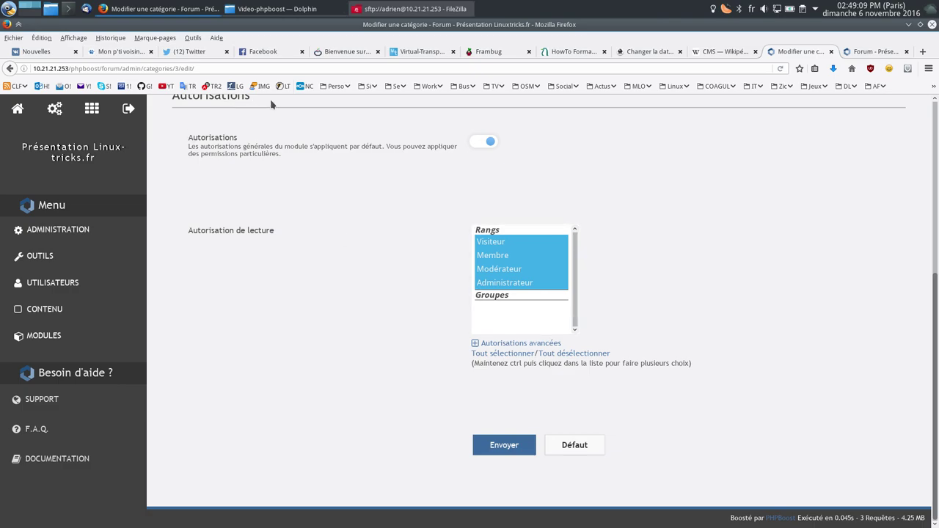
{"action": "left_click", "coordinate": [922, 52]}
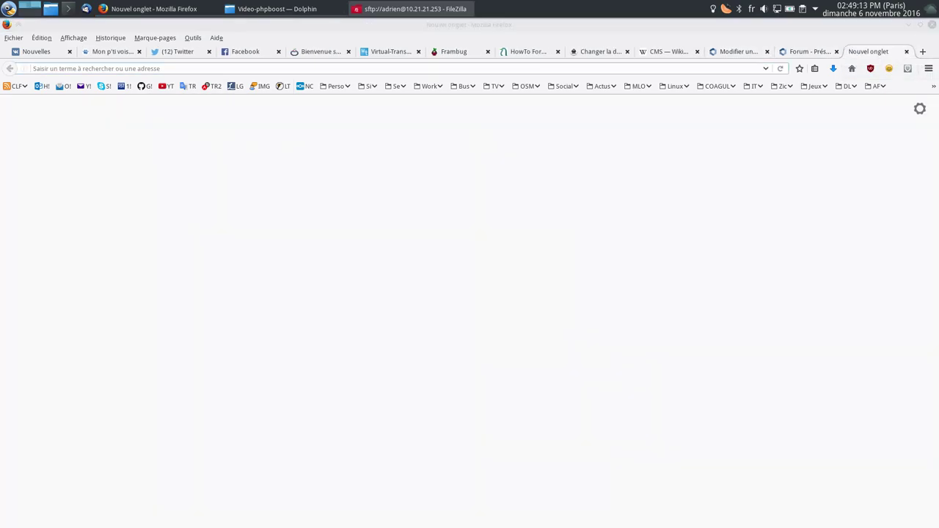
Step: Close the blank tab and the Mageia Linux Online window, then go to the News homepage
{"action": "key", "text": "ctrl+w"}
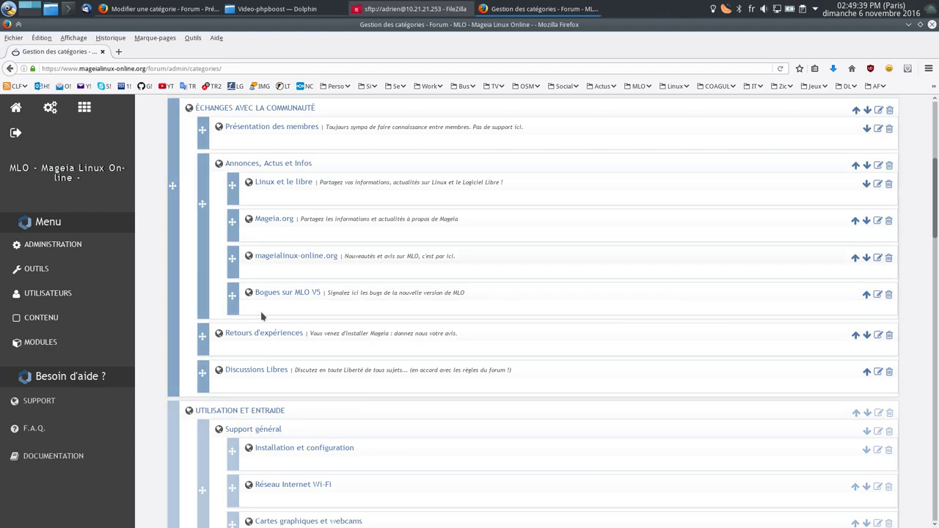
{"action": "scroll", "coordinate": [310, 325], "scroll_direction": "down", "scroll_amount": 5}
{"action": "scroll", "coordinate": [357, 267], "scroll_direction": "down", "scroll_amount": 12}
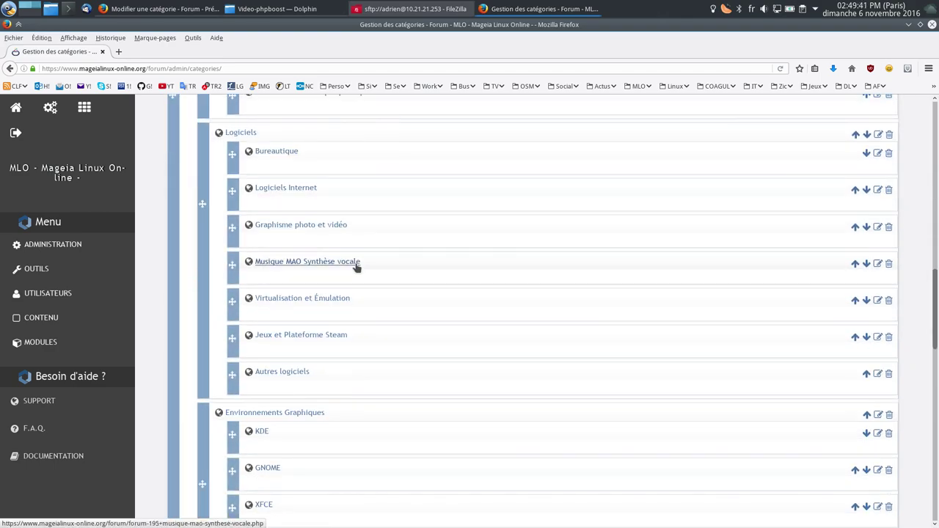
{"action": "scroll", "coordinate": [306, 329], "scroll_direction": "down", "scroll_amount": 1}
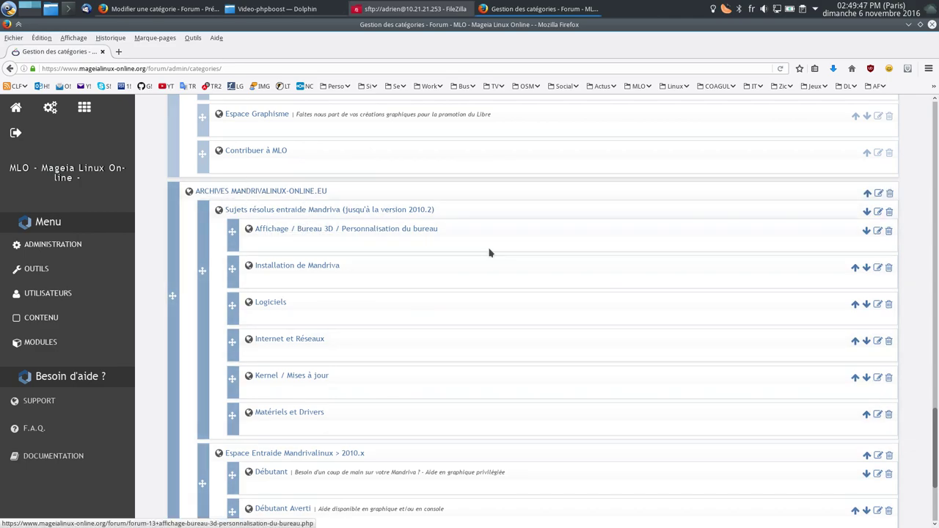
{"action": "scroll", "coordinate": [312, 285], "scroll_direction": "down", "scroll_amount": 5}
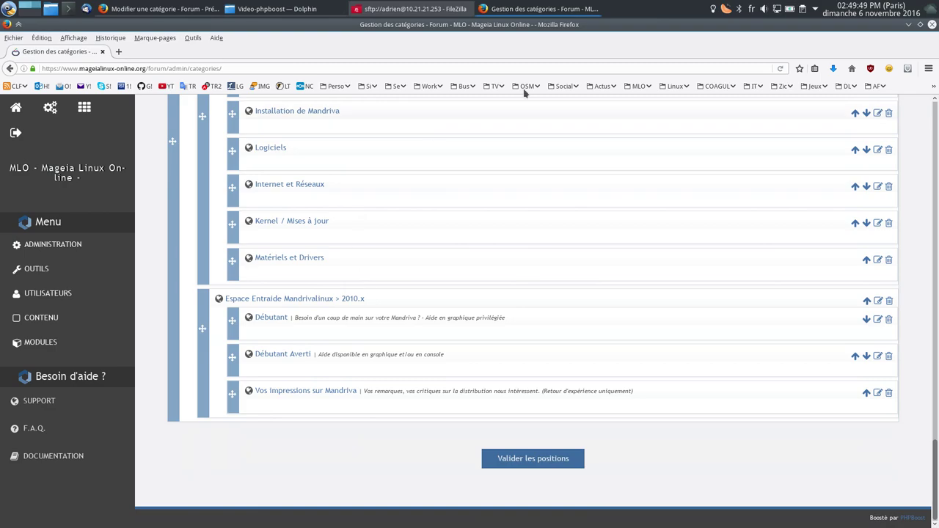
{"action": "left_click", "coordinate": [932, 25]}
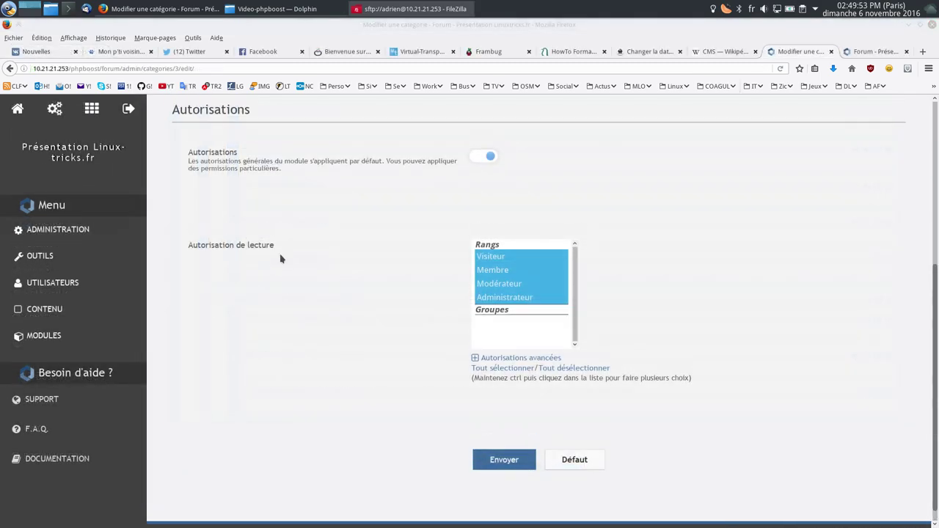
{"action": "scroll", "coordinate": [279, 256], "scroll_direction": "up", "scroll_amount": 3}
{"action": "left_click", "coordinate": [13, 110]}
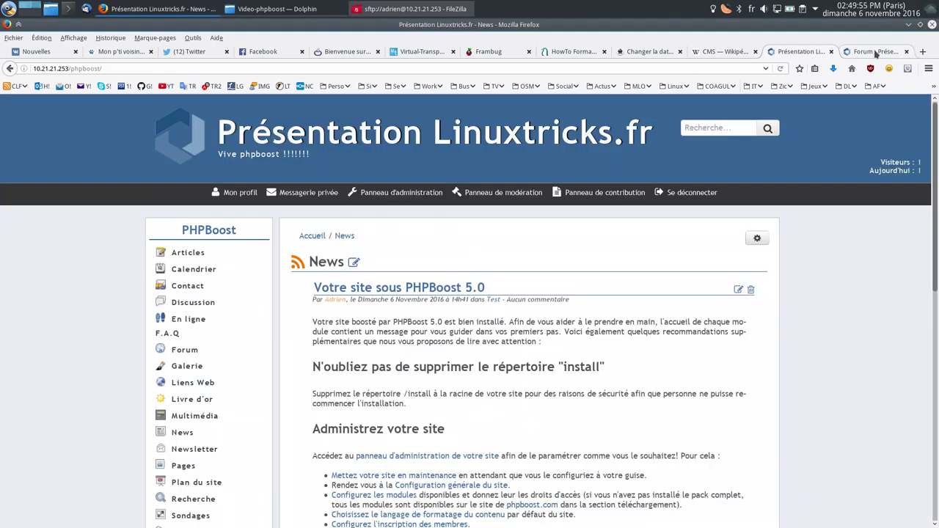
Step: Open 'Débuter avec le module Articles' in Catégorie de test and give it four stars
{"action": "middle_click", "coordinate": [883, 53]}
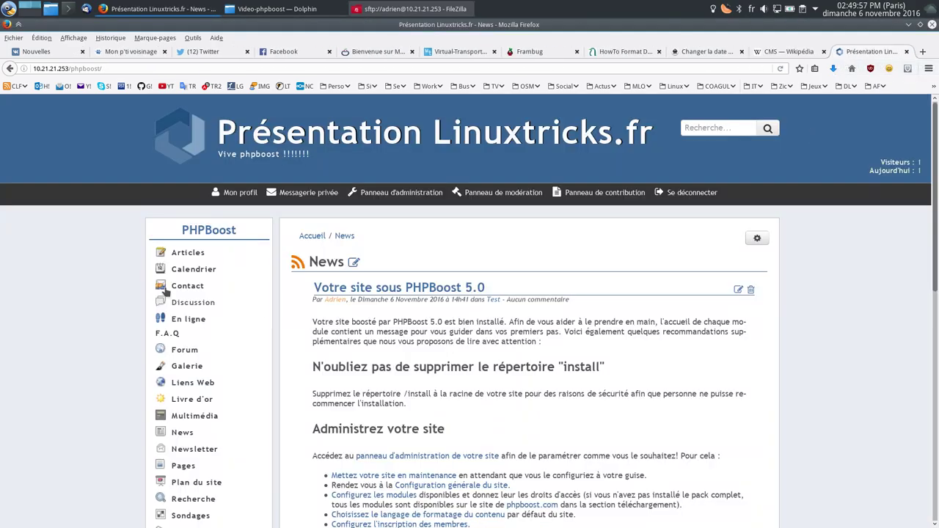
{"action": "left_click", "coordinate": [189, 253]}
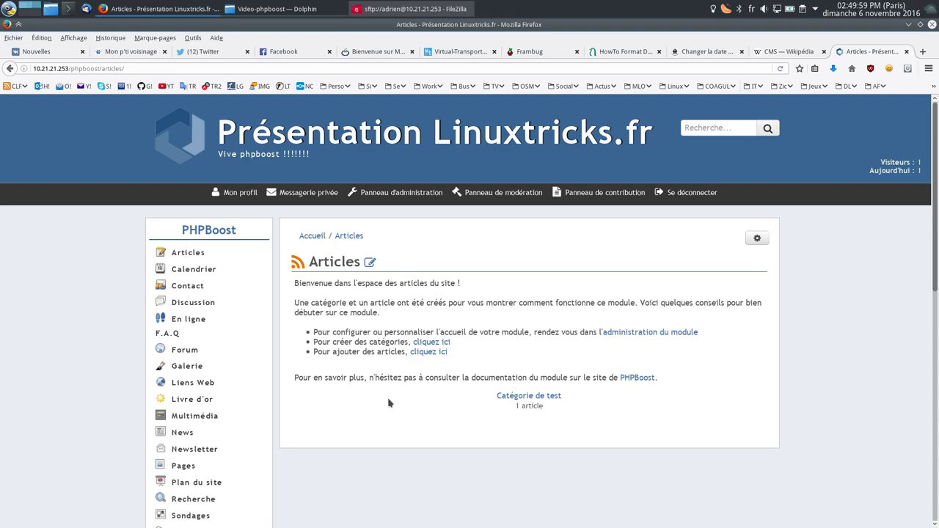
{"action": "left_click", "coordinate": [534, 397]}
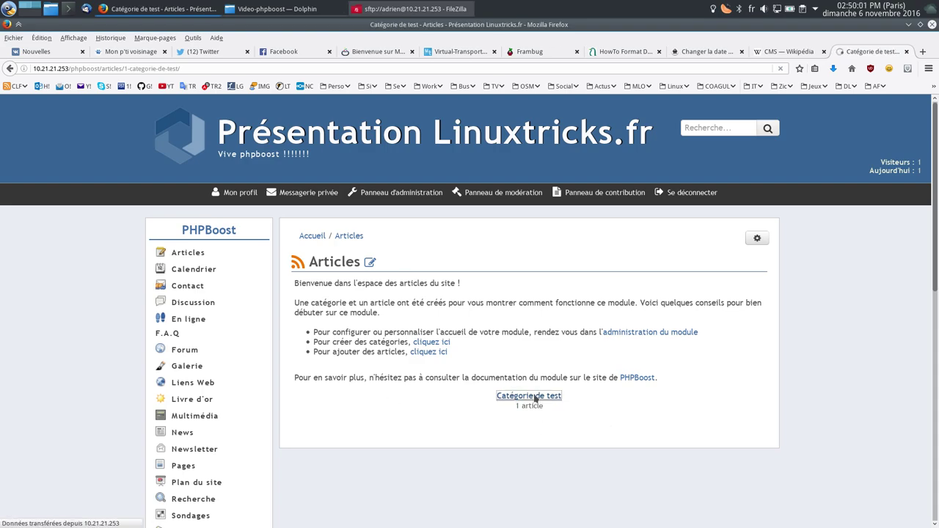
{"action": "scroll", "coordinate": [440, 294], "scroll_direction": "down", "scroll_amount": 3}
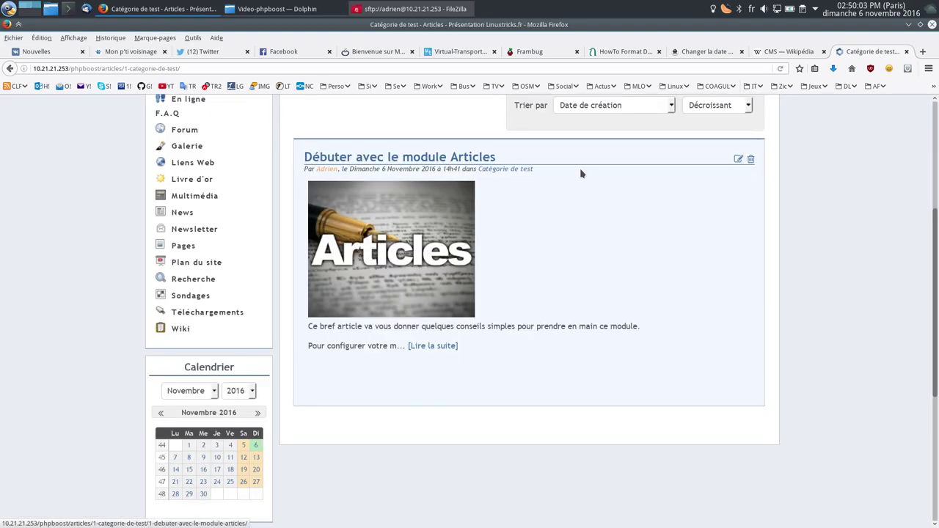
{"action": "left_click", "coordinate": [389, 157]}
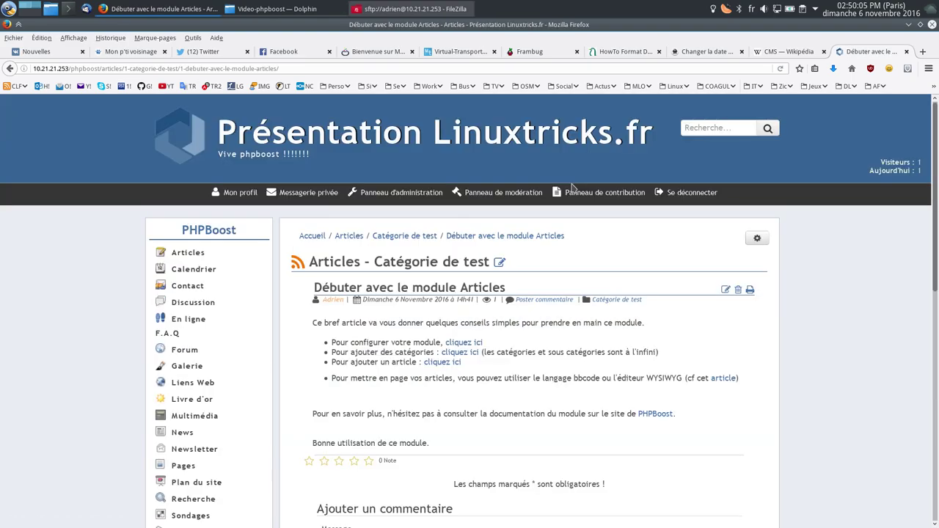
{"action": "scroll", "coordinate": [571, 189], "scroll_direction": "down", "scroll_amount": 5}
{"action": "scroll", "coordinate": [570, 188], "scroll_direction": "up", "scroll_amount": 5}
{"action": "scroll", "coordinate": [403, 342], "scroll_direction": "down", "scroll_amount": 5}
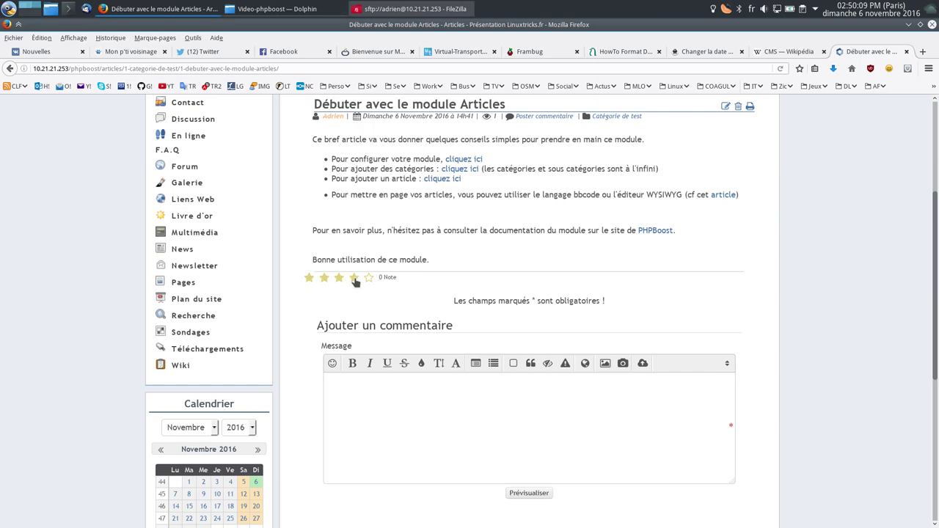
{"action": "left_click", "coordinate": [354, 277]}
{"action": "scroll", "coordinate": [235, 253], "scroll_direction": "up", "scroll_amount": 3}
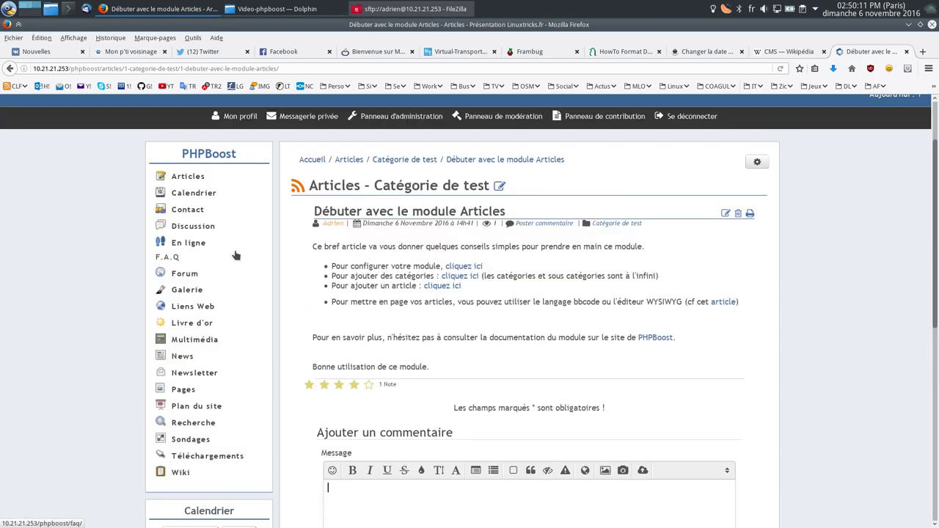
Step: Visit Calendrier, the Discussion shoutbox, En ligne and Contact, finishing on the Galerie with album Test
{"action": "left_click", "coordinate": [193, 196]}
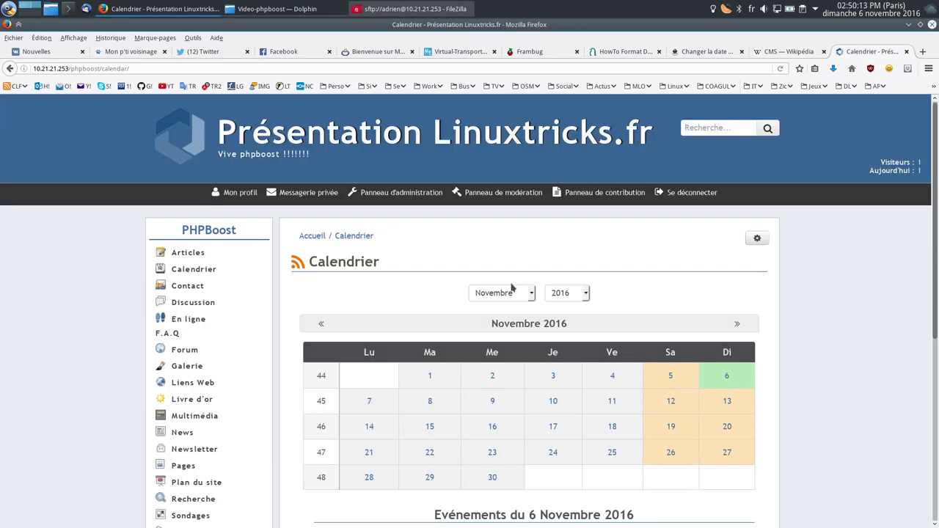
{"action": "scroll", "coordinate": [563, 211], "scroll_direction": "down", "scroll_amount": 3}
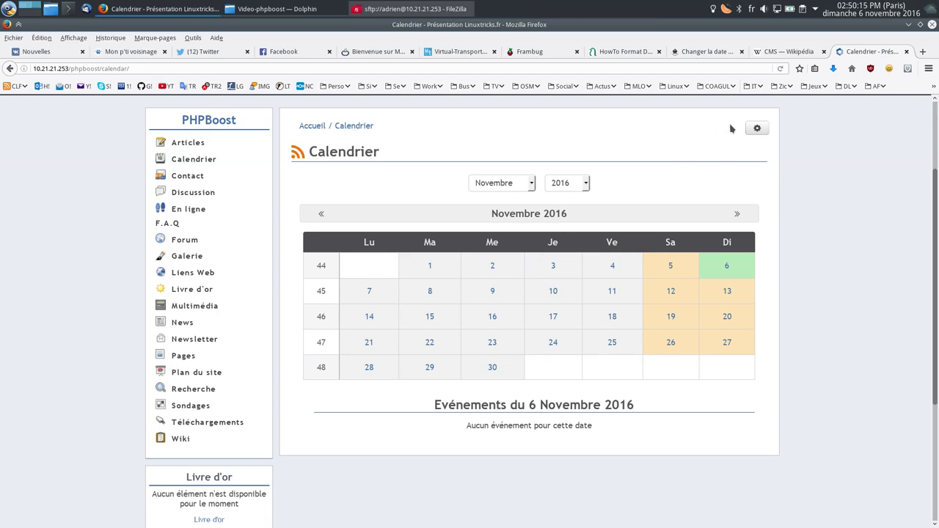
{"action": "mouse_move", "coordinate": [759, 137]}
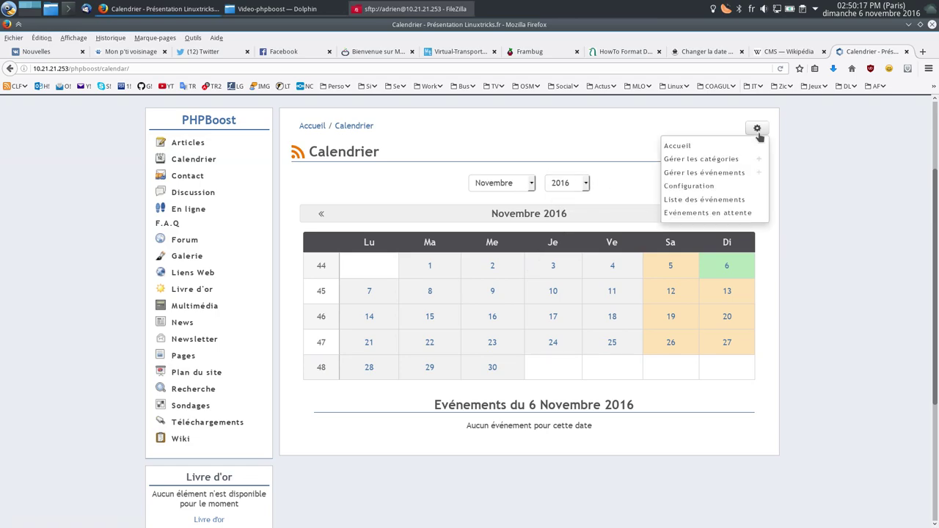
{"action": "left_click", "coordinate": [184, 194]}
{"action": "scroll", "coordinate": [469, 330], "scroll_direction": "down", "scroll_amount": 3}
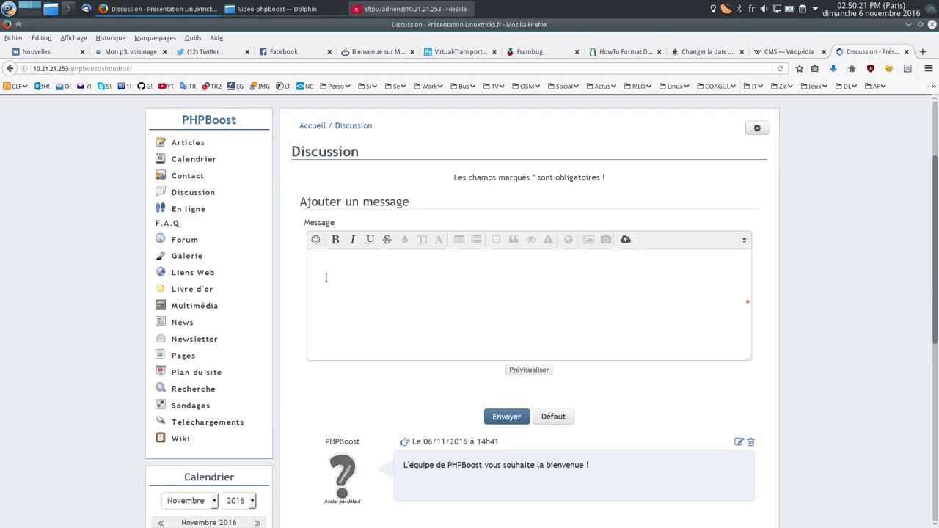
{"action": "scroll", "coordinate": [438, 389], "scroll_direction": "down", "scroll_amount": 4}
{"action": "scroll", "coordinate": [348, 336], "scroll_direction": "up", "scroll_amount": 7}
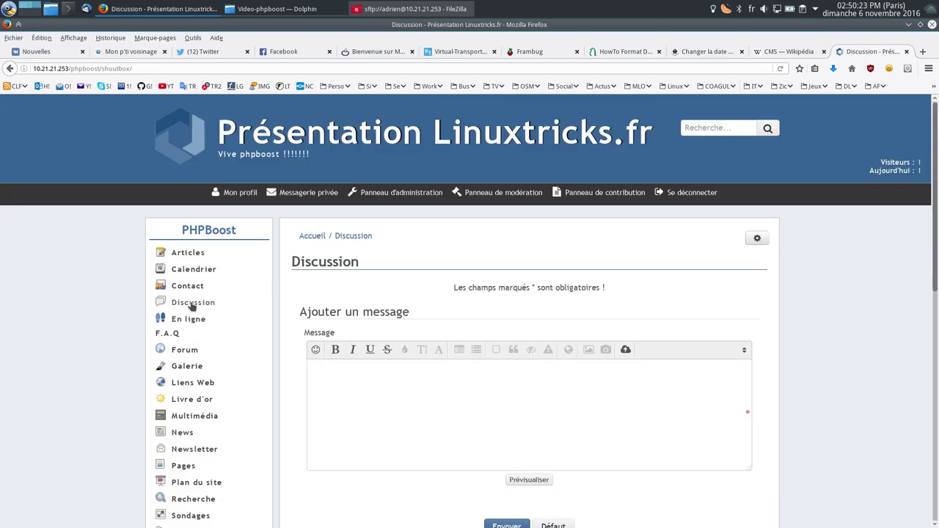
{"action": "left_click", "coordinate": [187, 319]}
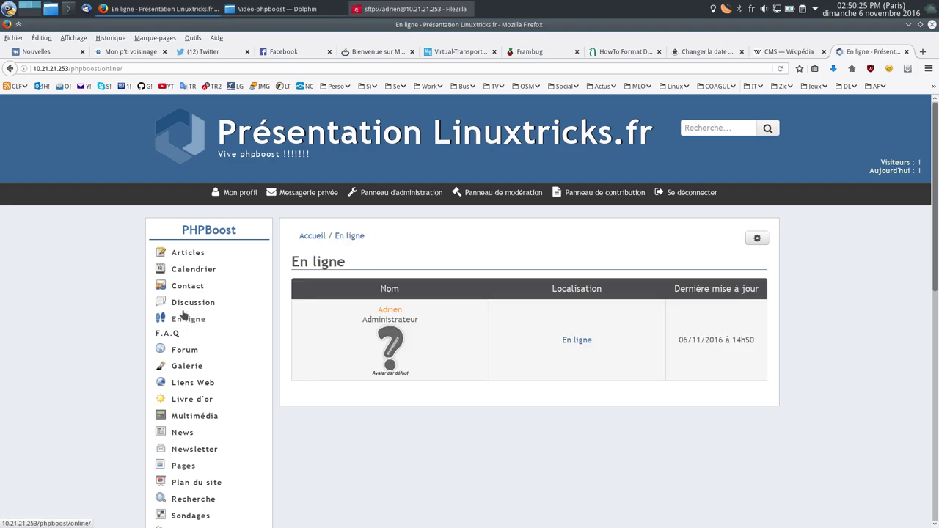
{"action": "left_click", "coordinate": [228, 286]}
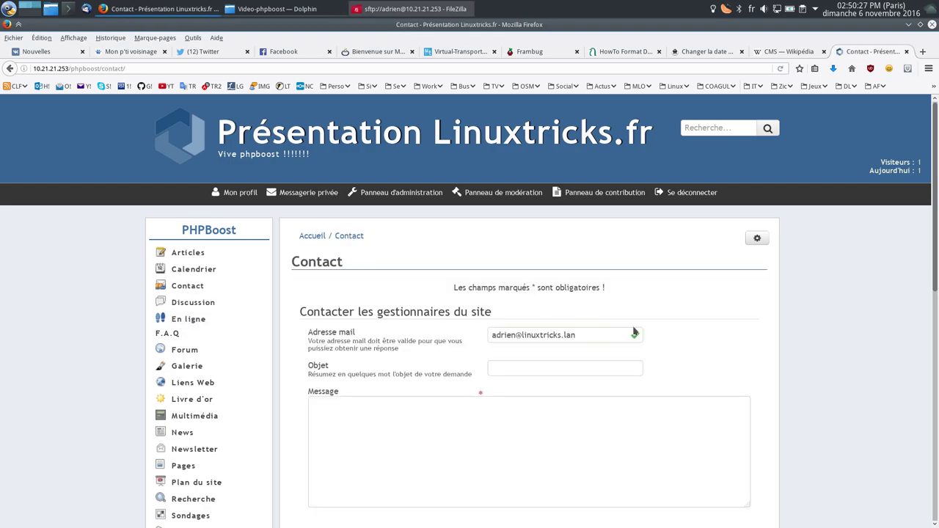
{"action": "scroll", "coordinate": [285, 302], "scroll_direction": "down", "scroll_amount": 3}
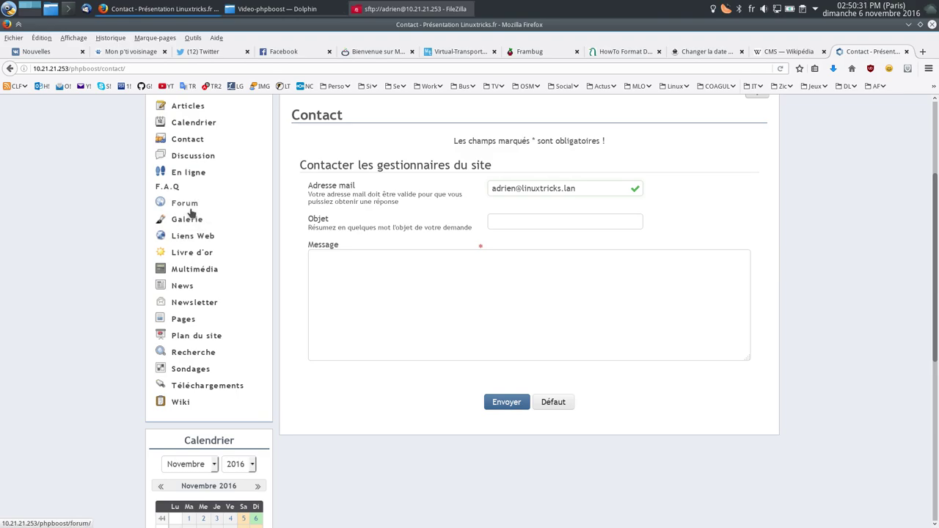
{"action": "left_click", "coordinate": [187, 219]}
Step: Open Logo PHPBoost in the Test album, view it enlarged in the overlay, then close it
{"action": "scroll", "coordinate": [557, 290], "scroll_direction": "down", "scroll_amount": 1}
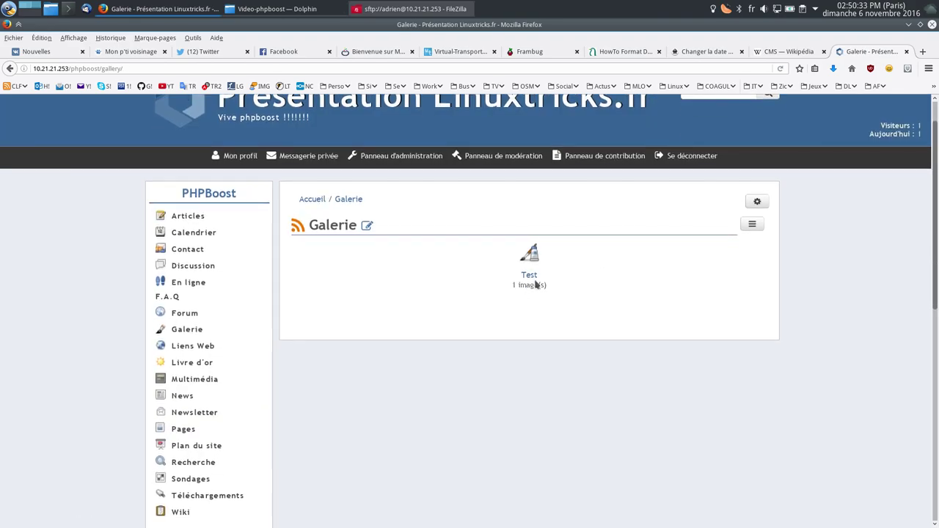
{"action": "left_click", "coordinate": [535, 282]}
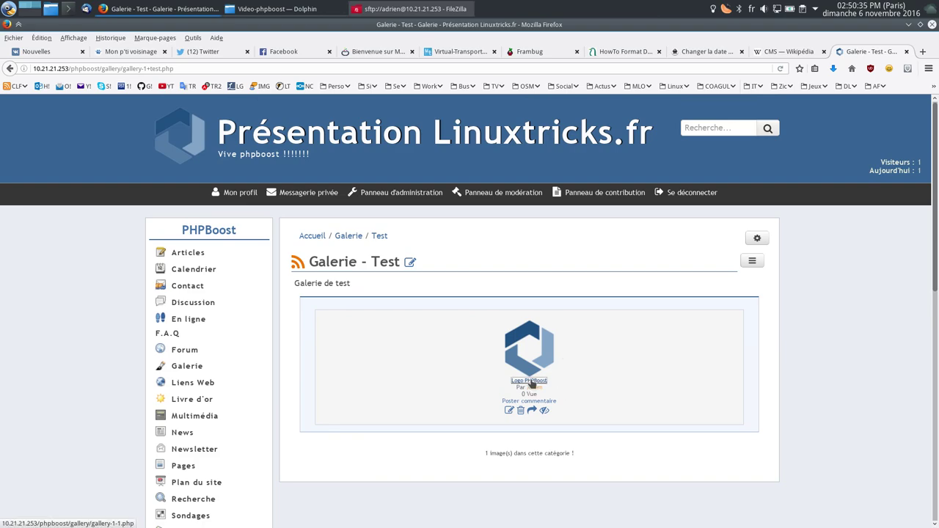
{"action": "left_click", "coordinate": [531, 381]}
{"action": "scroll", "coordinate": [541, 257], "scroll_direction": "down", "scroll_amount": 5}
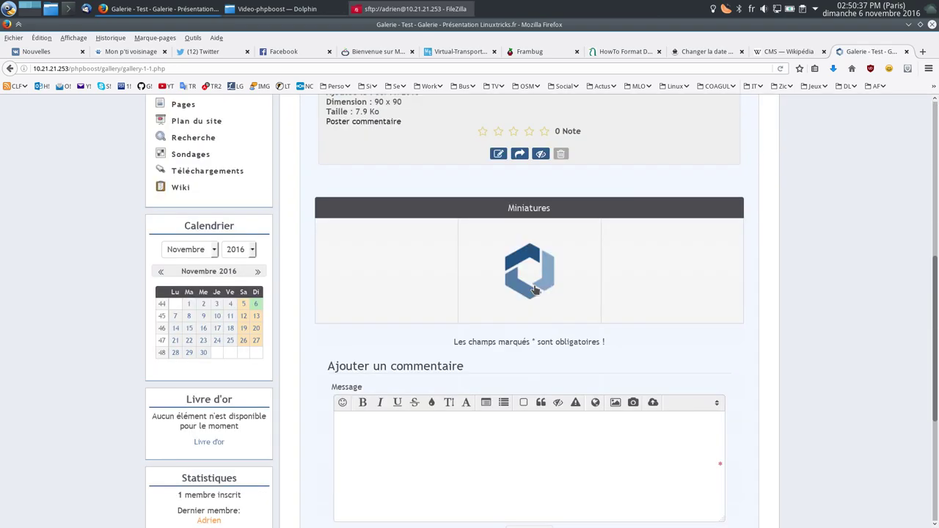
{"action": "left_click", "coordinate": [536, 277]}
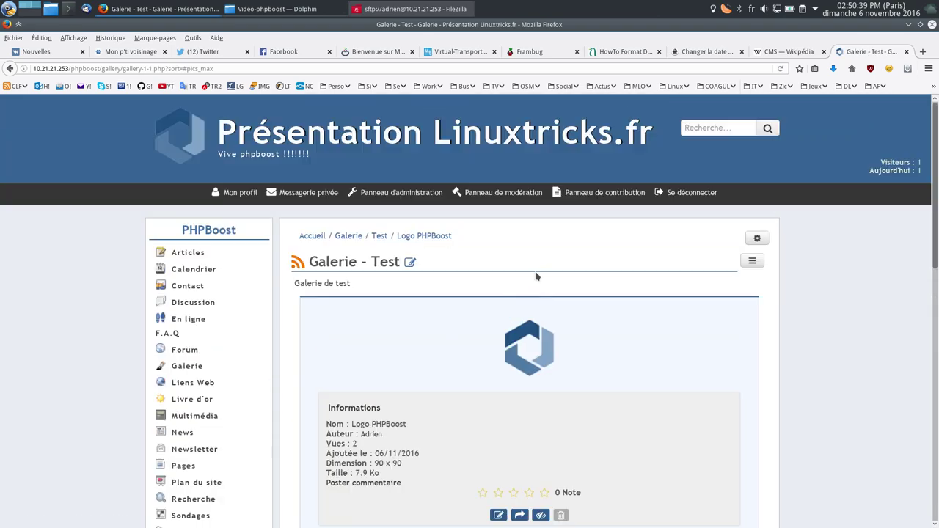
{"action": "left_click", "coordinate": [536, 347]}
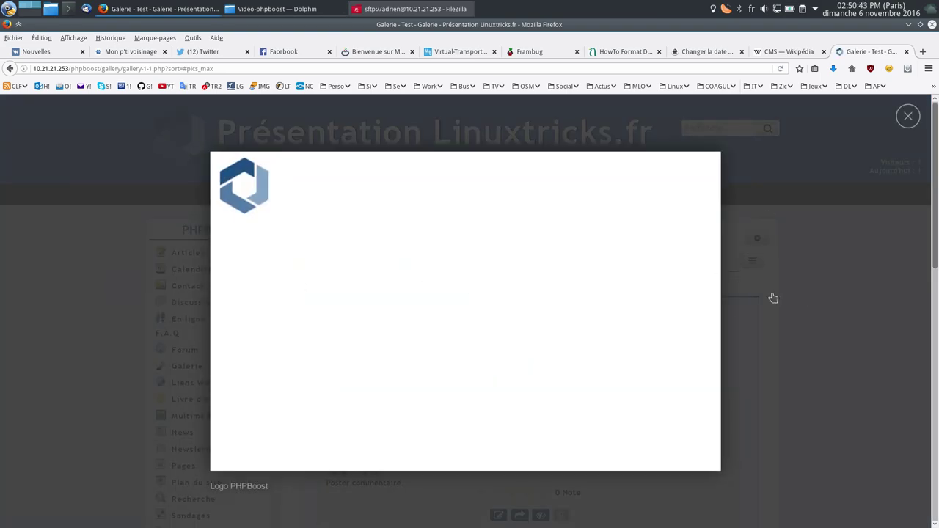
{"action": "left_click", "coordinate": [162, 336]}
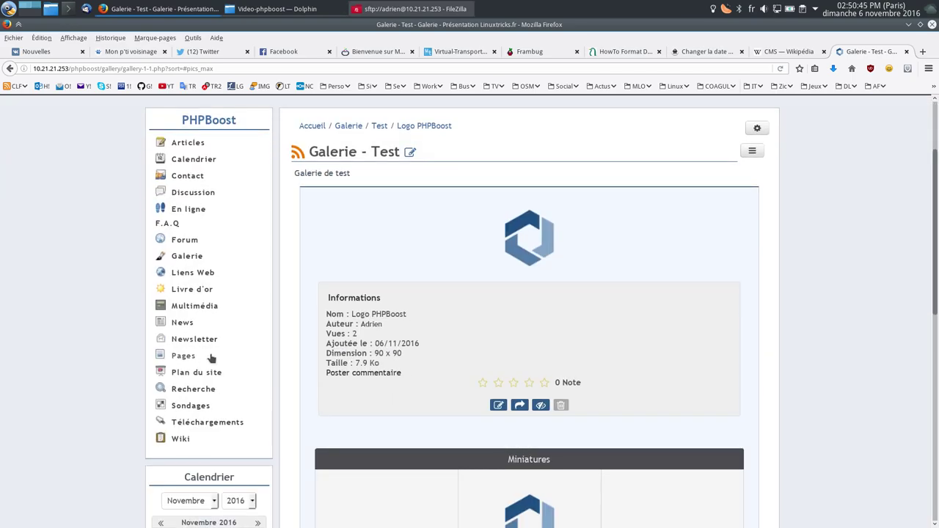
Step: Browse the News page and then the Pages section
{"action": "left_click", "coordinate": [186, 326]}
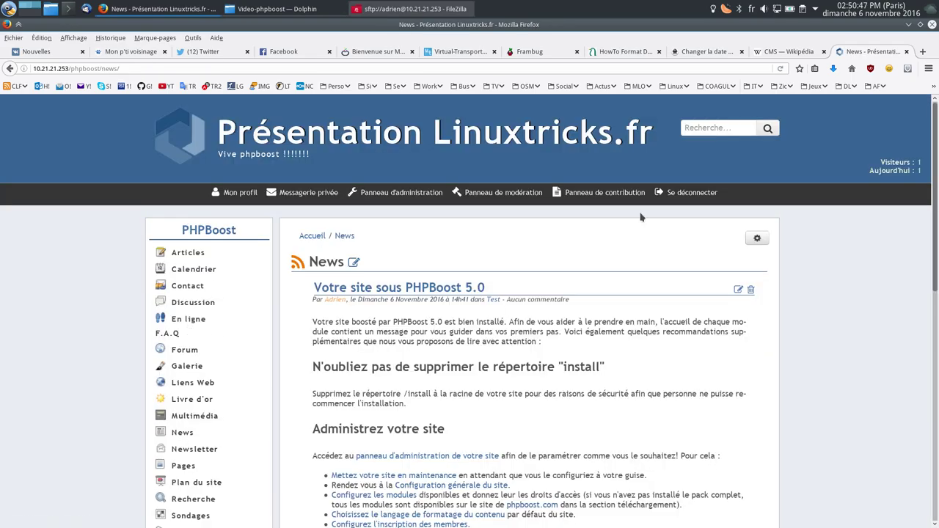
{"action": "scroll", "coordinate": [557, 250], "scroll_direction": "down", "scroll_amount": 5}
{"action": "scroll", "coordinate": [645, 255], "scroll_direction": "up", "scroll_amount": 5}
{"action": "scroll", "coordinate": [422, 282], "scroll_direction": "down", "scroll_amount": 5}
{"action": "scroll", "coordinate": [429, 275], "scroll_direction": "up", "scroll_amount": 5}
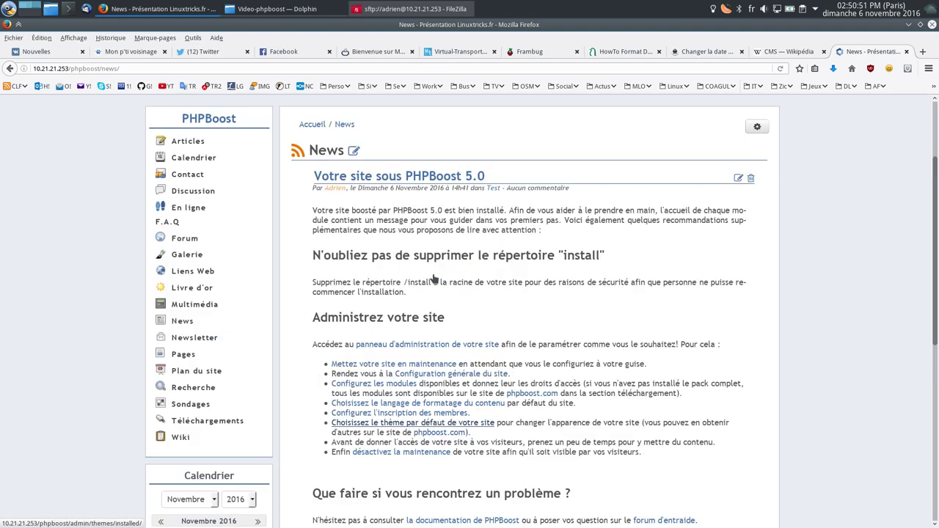
{"action": "scroll", "coordinate": [290, 345], "scroll_direction": "down", "scroll_amount": 2}
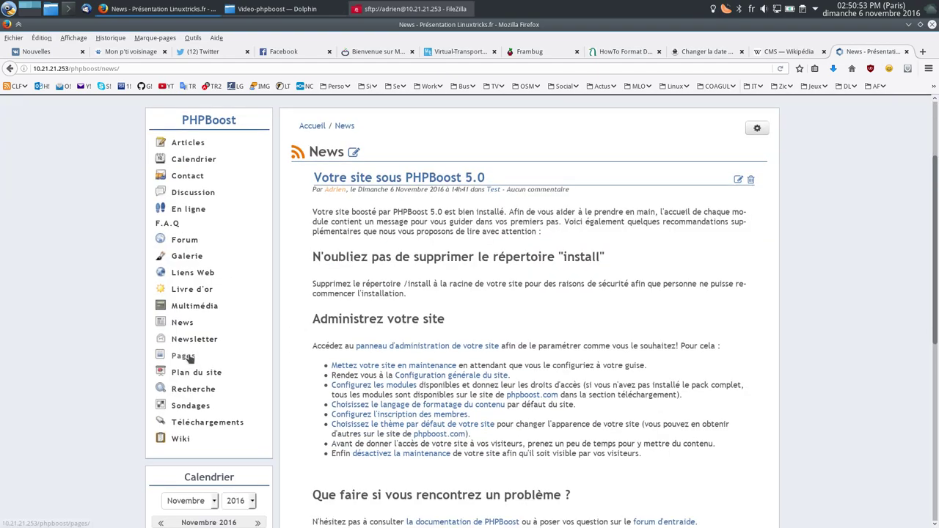
{"action": "left_click", "coordinate": [182, 356]}
{"action": "scroll", "coordinate": [514, 278], "scroll_direction": "down", "scroll_amount": 2}
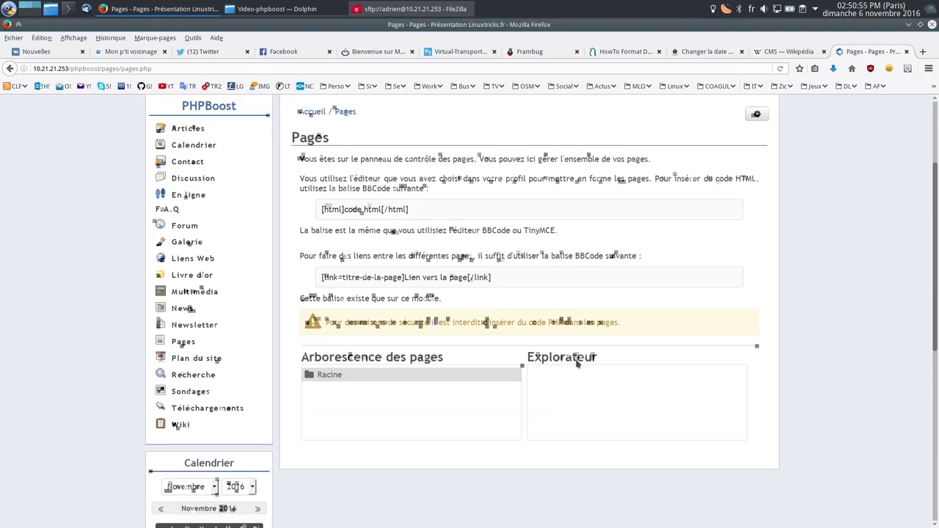
{"action": "scroll", "coordinate": [194, 394], "scroll_direction": "up", "scroll_amount": 2}
{"action": "scroll", "coordinate": [194, 395], "scroll_direction": "down", "scroll_amount": 2}
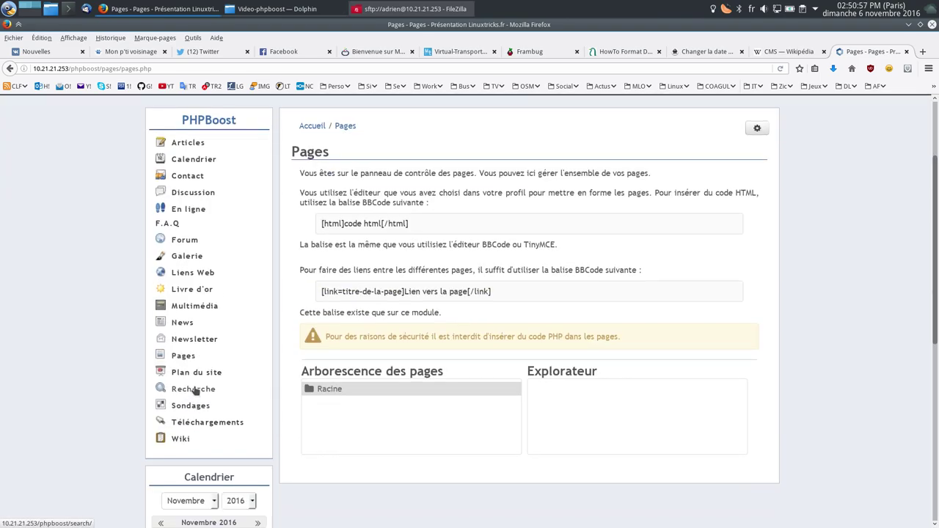
Step: Vote Pas mal in the Sondages poll 'Comment trouvez-vous notre site ?'
{"action": "left_click", "coordinate": [188, 405]}
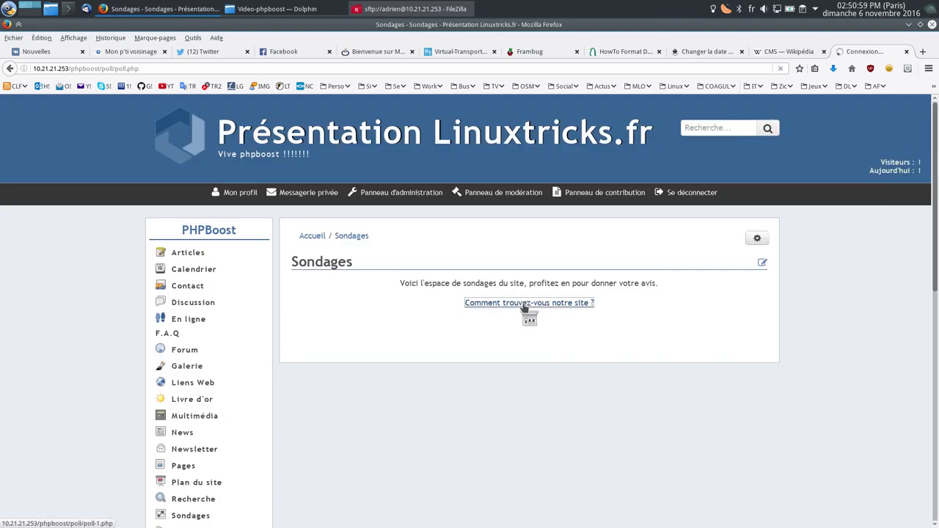
{"action": "left_click", "coordinate": [526, 303]}
{"action": "scroll", "coordinate": [394, 336], "scroll_direction": "down", "scroll_amount": 1}
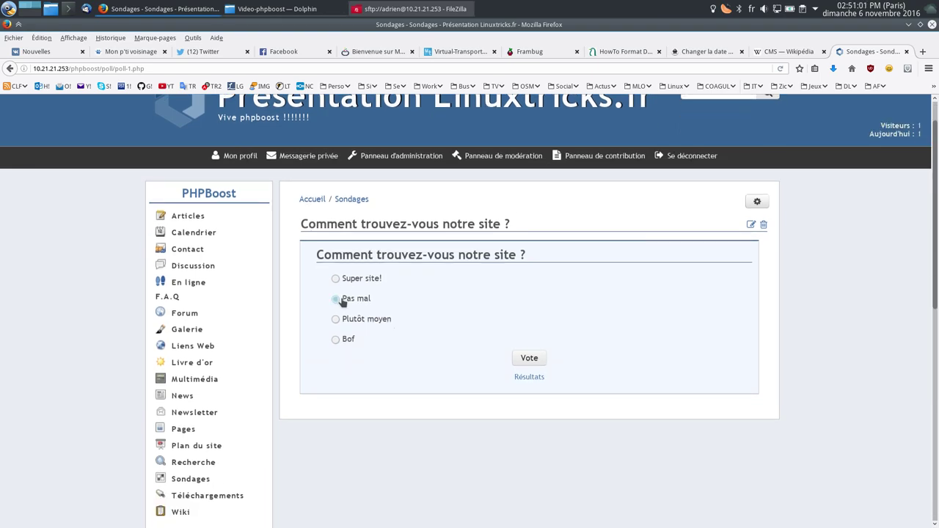
{"action": "left_click", "coordinate": [529, 359]}
{"action": "scroll", "coordinate": [207, 424], "scroll_direction": "down", "scroll_amount": 3}
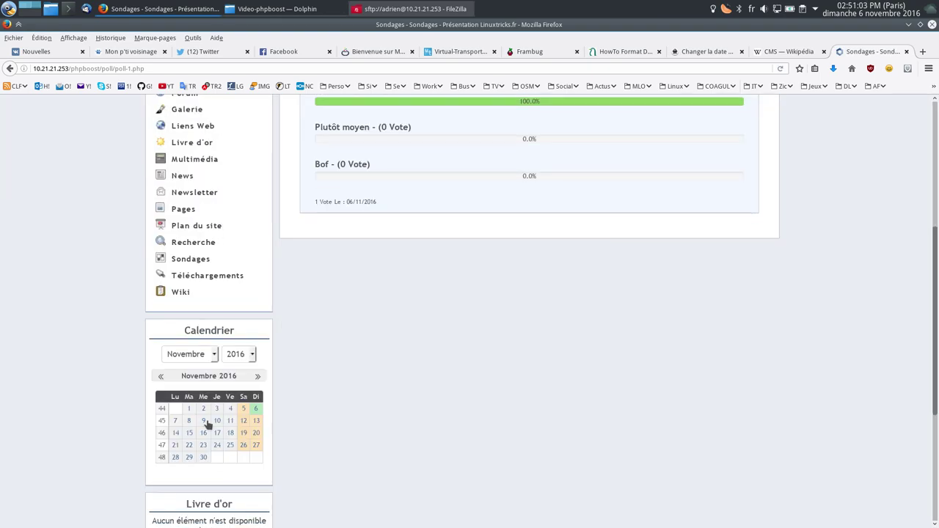
Step: Open the test file in the Catégorie de test downloads and download its module logo
{"action": "left_click", "coordinate": [184, 275]}
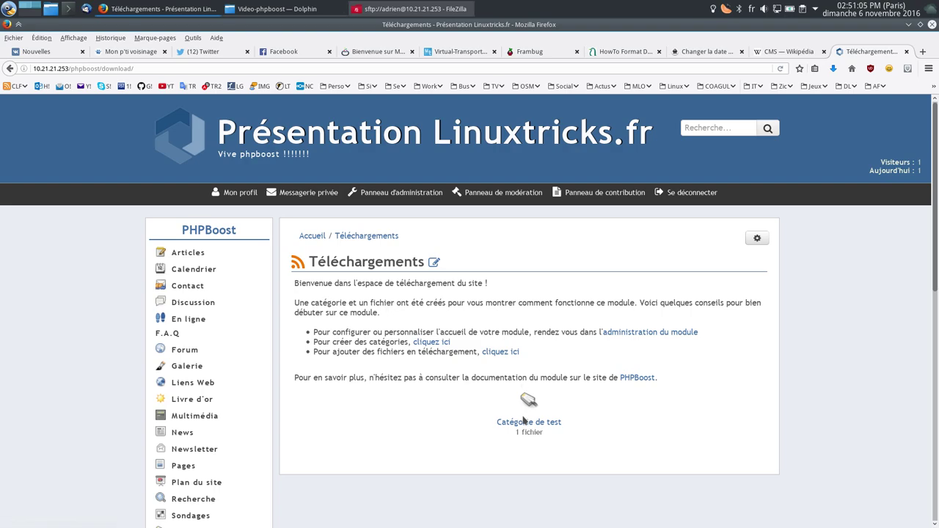
{"action": "left_click", "coordinate": [523, 423]}
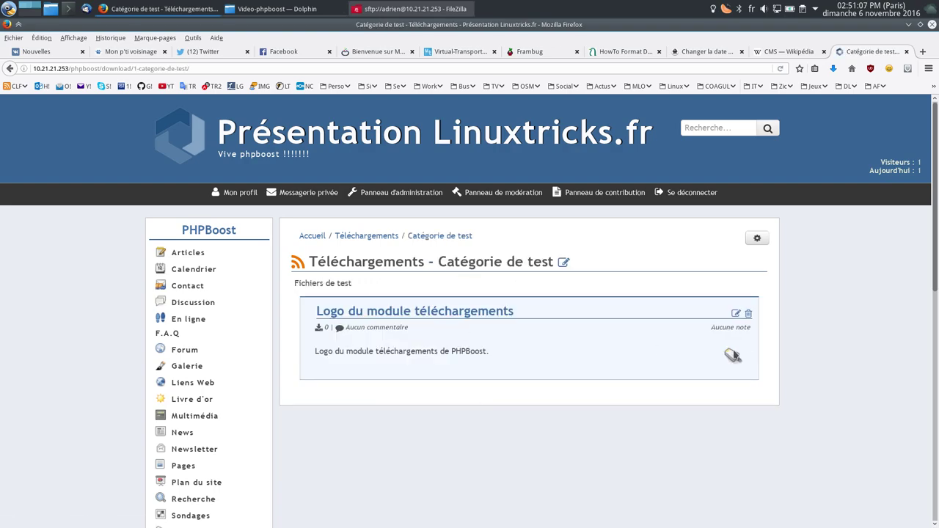
{"action": "left_click", "coordinate": [490, 313]}
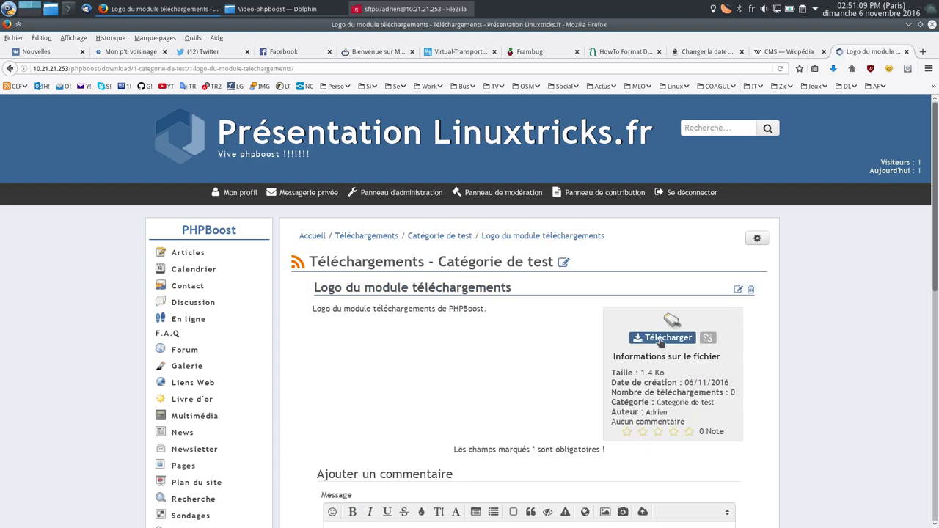
{"action": "left_click", "coordinate": [661, 339]}
{"action": "left_click", "coordinate": [11, 70]}
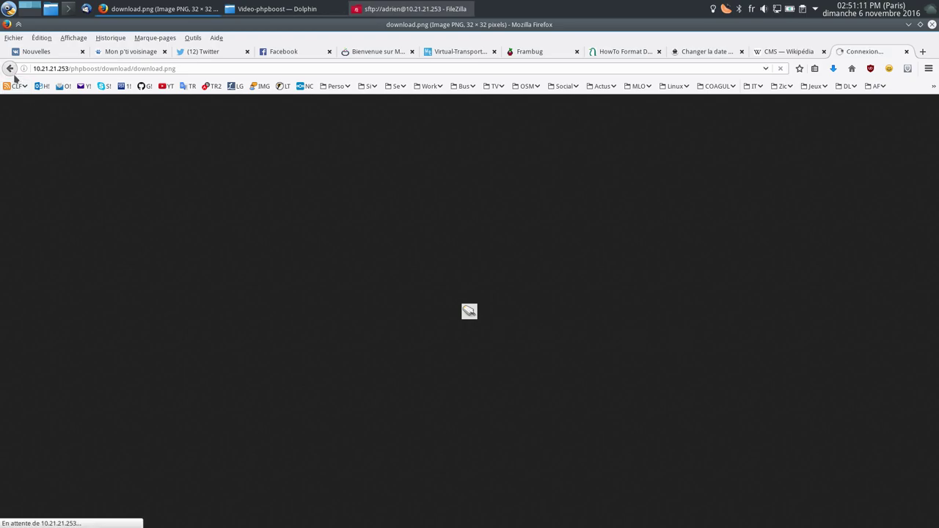
{"action": "scroll", "coordinate": [183, 370], "scroll_direction": "down", "scroll_amount": 5}
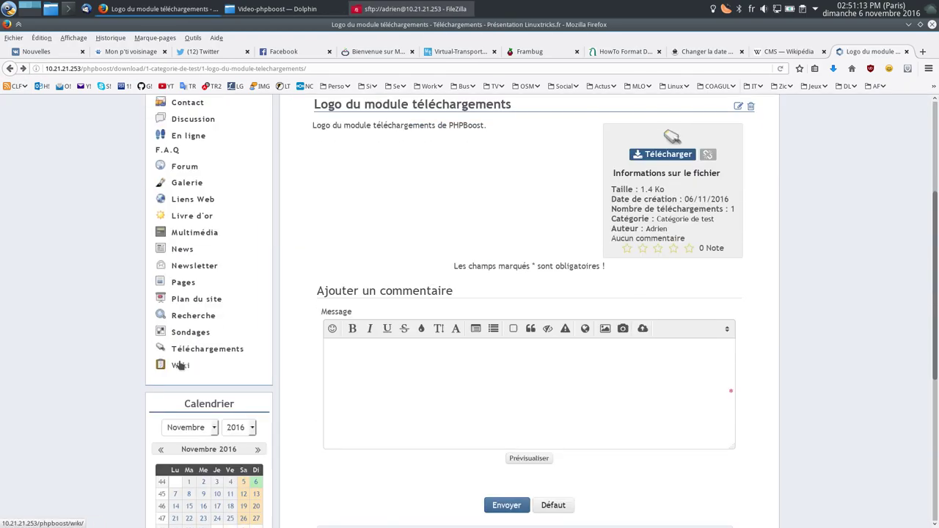
Step: Open the site's Wiki and load phpboost.com from the footer link in a background tab
{"action": "left_click", "coordinate": [181, 366]}
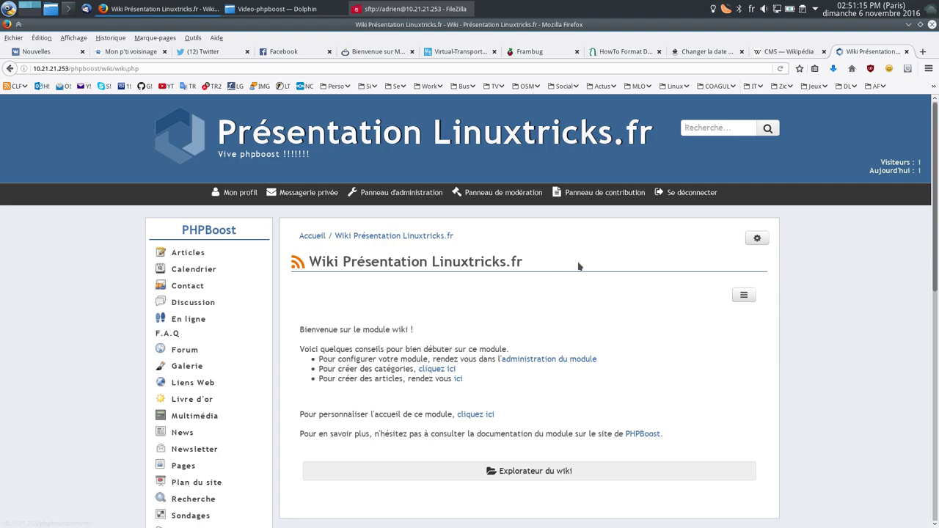
{"action": "scroll", "coordinate": [565, 268], "scroll_direction": "down", "scroll_amount": 10}
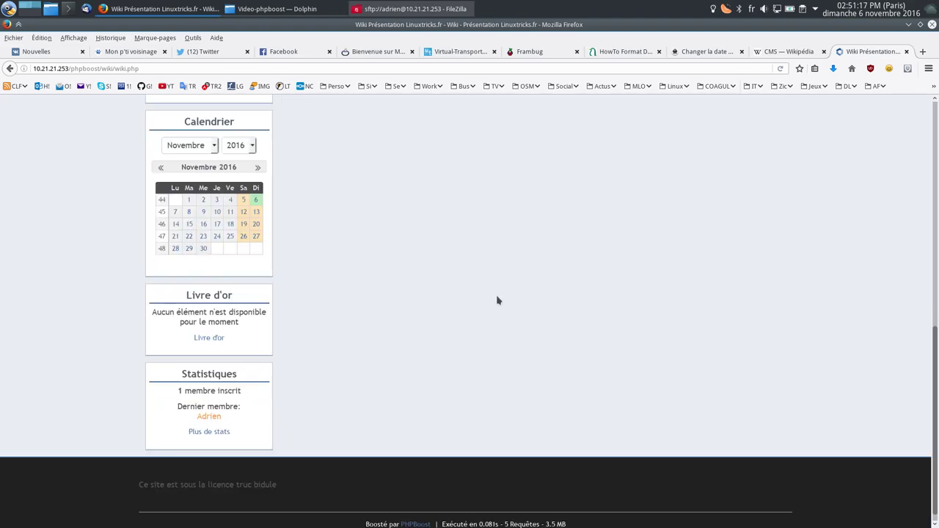
{"action": "scroll", "coordinate": [494, 301], "scroll_direction": "up", "scroll_amount": 10}
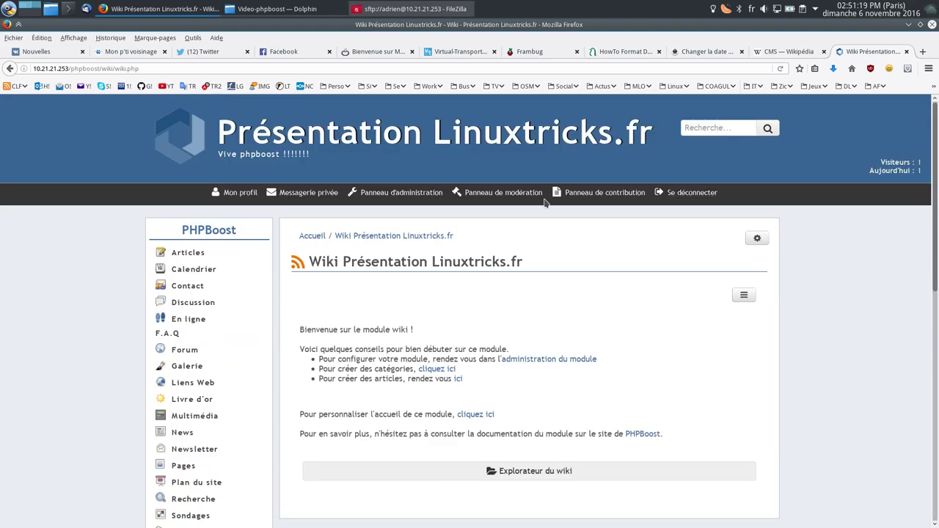
{"action": "scroll", "coordinate": [535, 381], "scroll_direction": "down", "scroll_amount": 10}
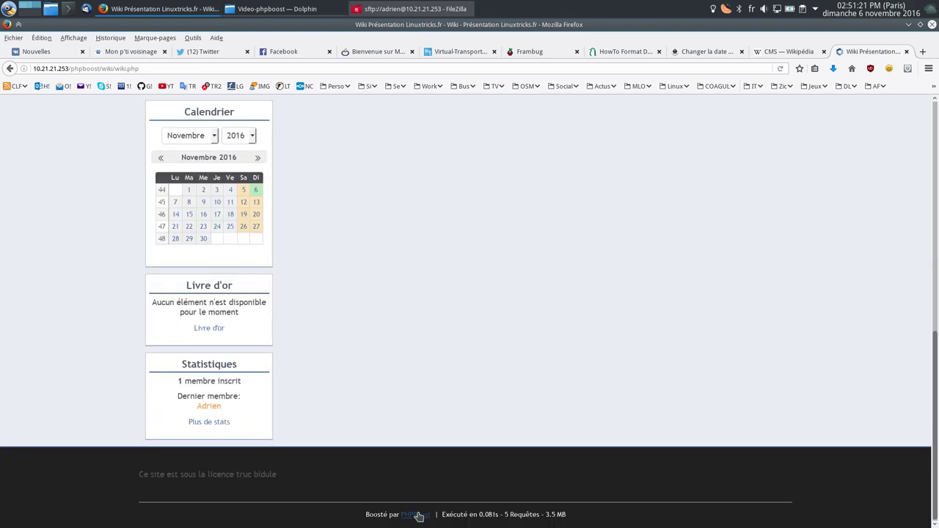
{"action": "middle_click", "coordinate": [418, 516]}
{"action": "scroll", "coordinate": [410, 267], "scroll_direction": "up", "scroll_amount": 10}
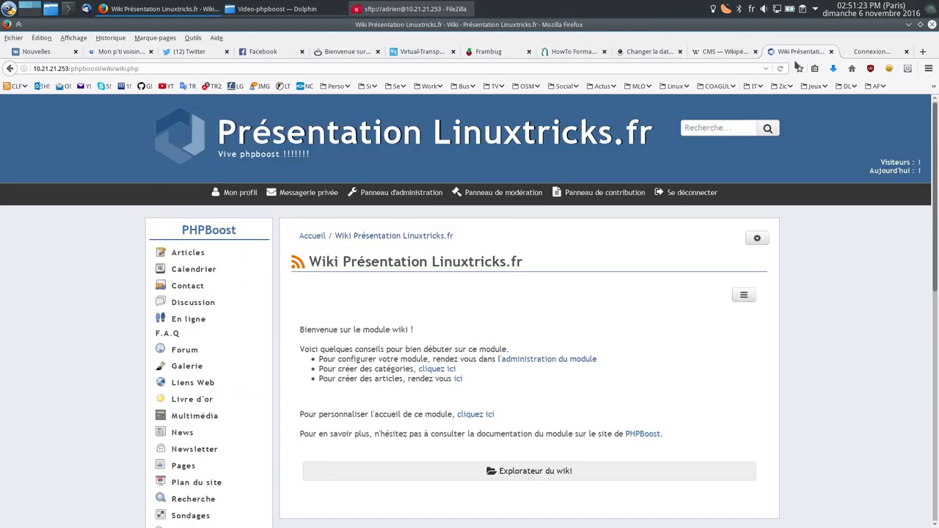
Step: Open the full PHPBoost 5.0 themes catalogue on phpboost.com
{"action": "left_click", "coordinate": [401, 194]}
{"action": "left_click", "coordinate": [856, 50]}
{"action": "scroll", "coordinate": [427, 437], "scroll_direction": "down", "scroll_amount": 5}
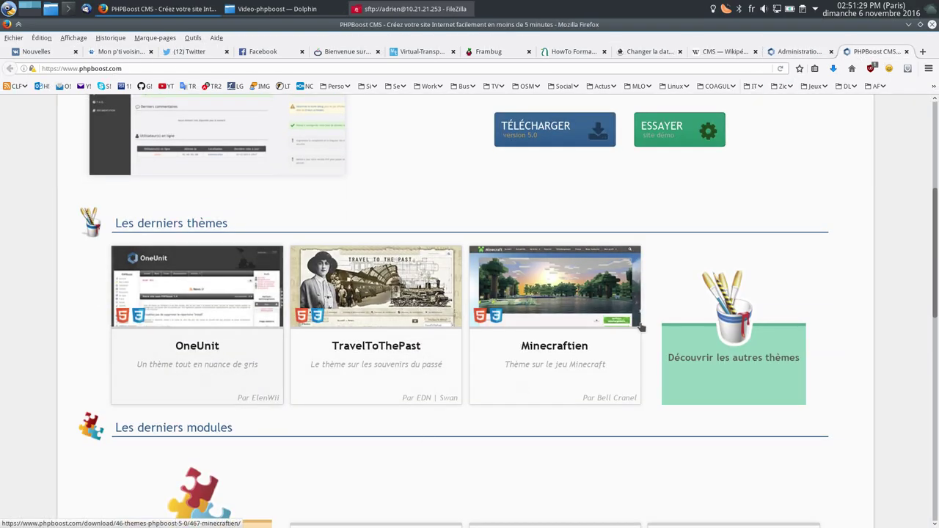
{"action": "left_click", "coordinate": [734, 358]}
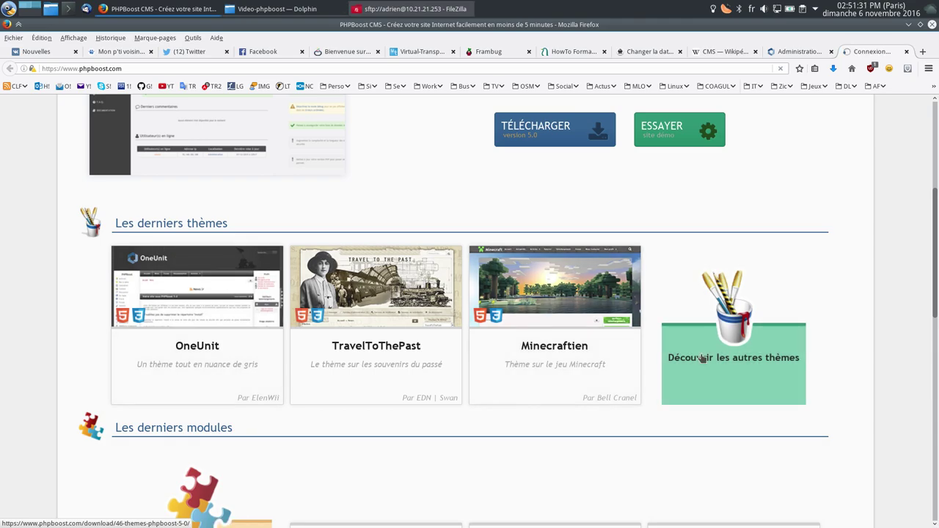
{"action": "scroll", "coordinate": [462, 305], "scroll_direction": "down", "scroll_amount": 4}
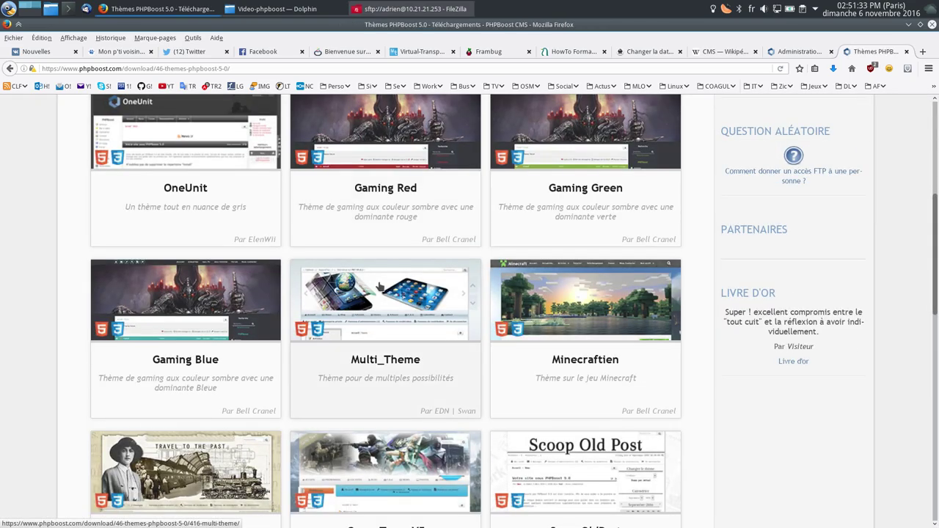
{"action": "scroll", "coordinate": [597, 298], "scroll_direction": "down", "scroll_amount": 5}
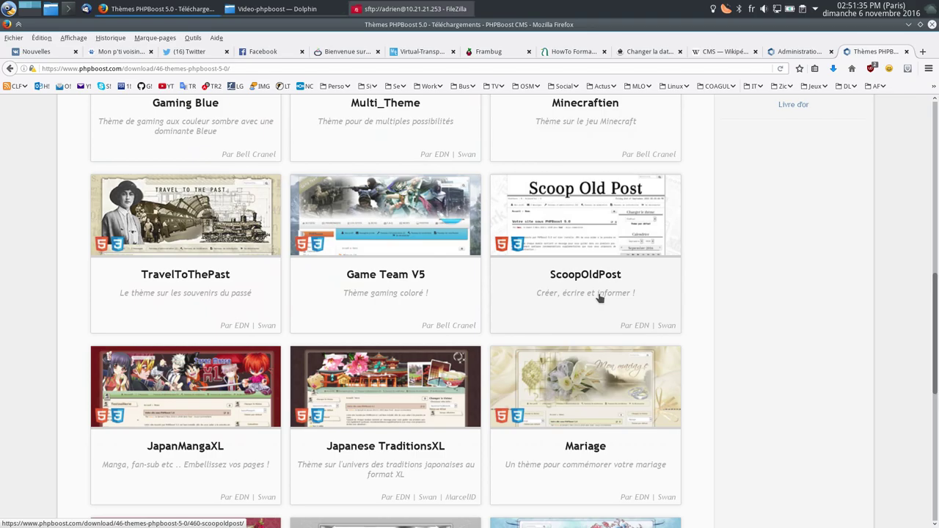
Step: Page through the themes listing to page 3, where FaceBoost appears
{"action": "left_click", "coordinate": [367, 404]}
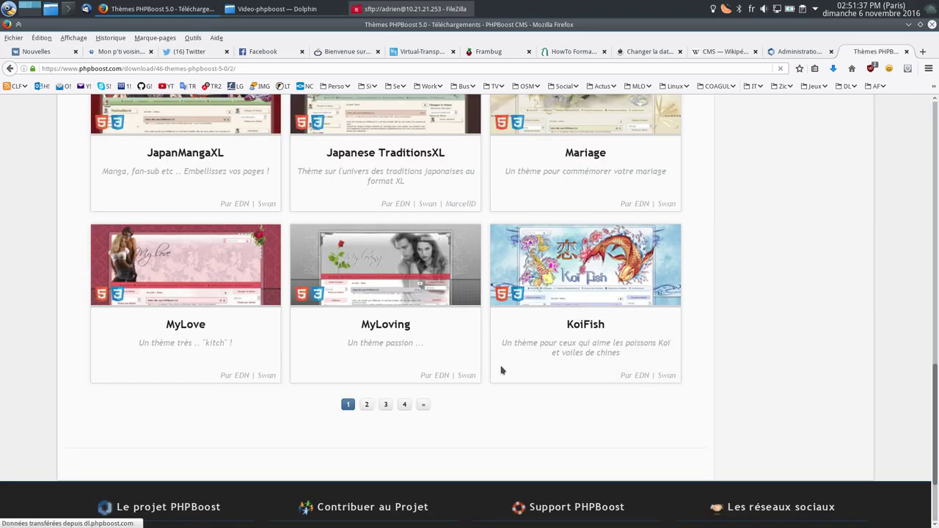
{"action": "scroll", "coordinate": [498, 367], "scroll_direction": "down", "scroll_amount": 10}
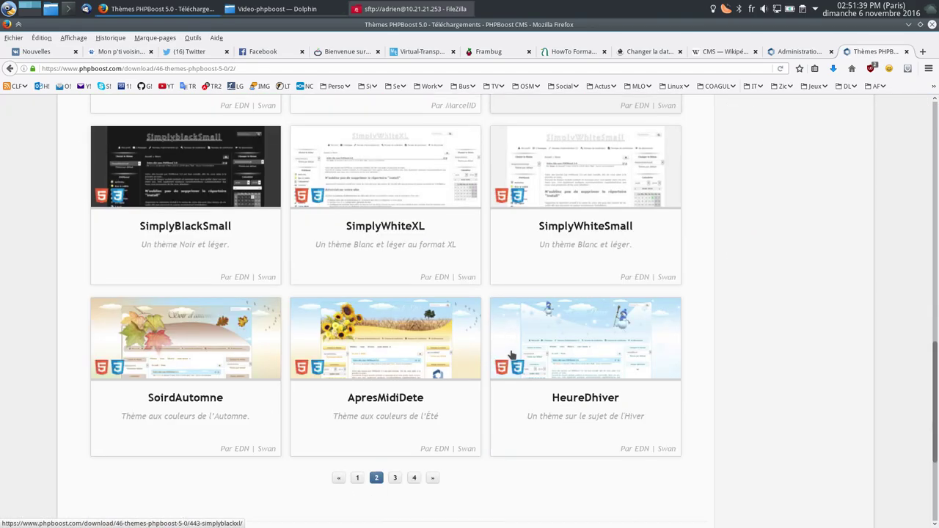
{"action": "left_click", "coordinate": [394, 479]}
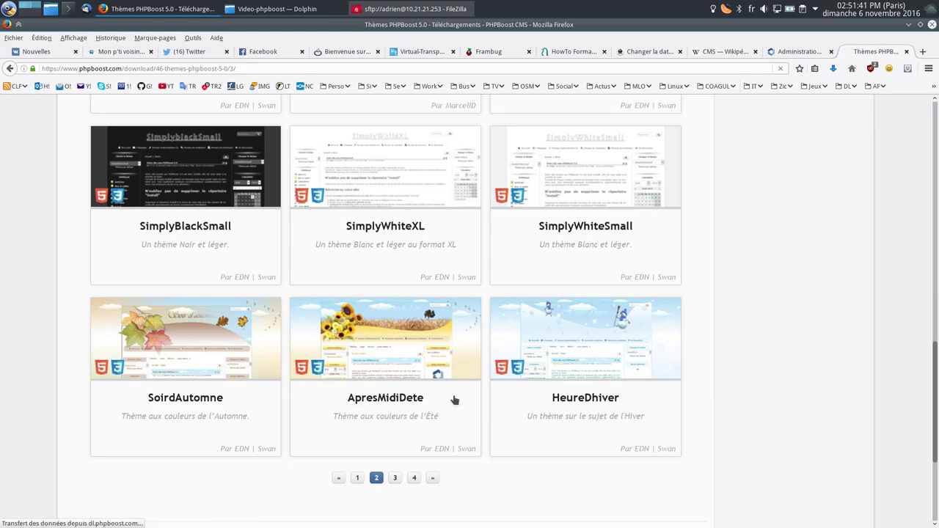
{"action": "scroll", "coordinate": [467, 396], "scroll_direction": "down", "scroll_amount": 3}
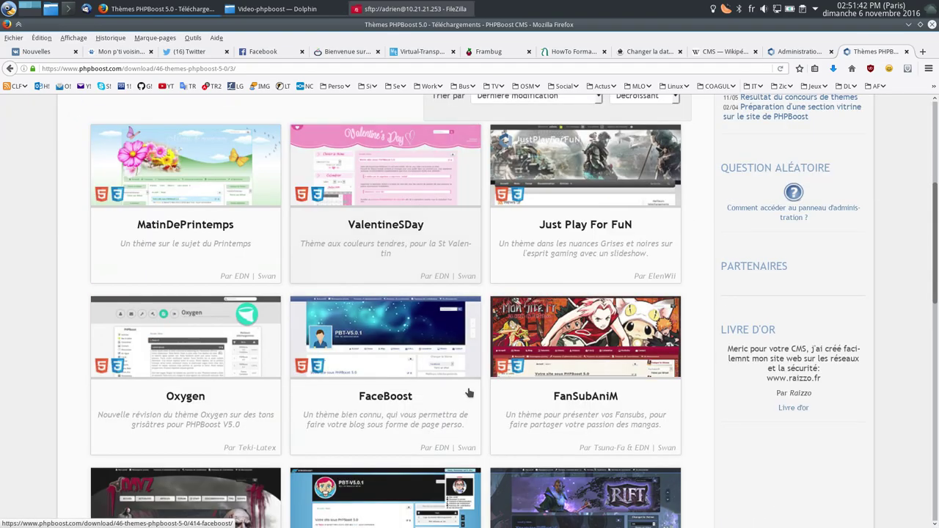
Step: Save FaceBoost.zip from its phpboost.com page into Video-phpboost, then return to the administration tab
{"action": "left_click", "coordinate": [399, 404]}
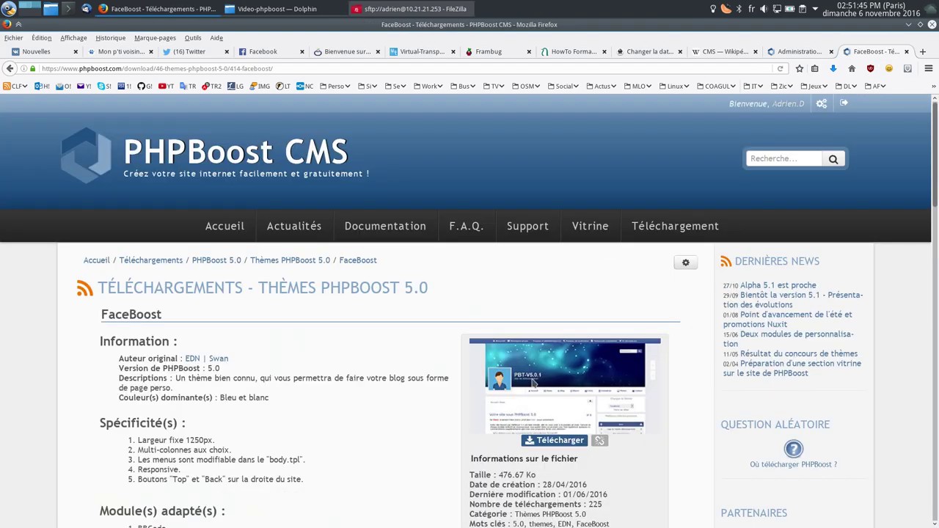
{"action": "scroll", "coordinate": [539, 366], "scroll_direction": "down", "scroll_amount": 5}
{"action": "left_click", "coordinate": [554, 258]}
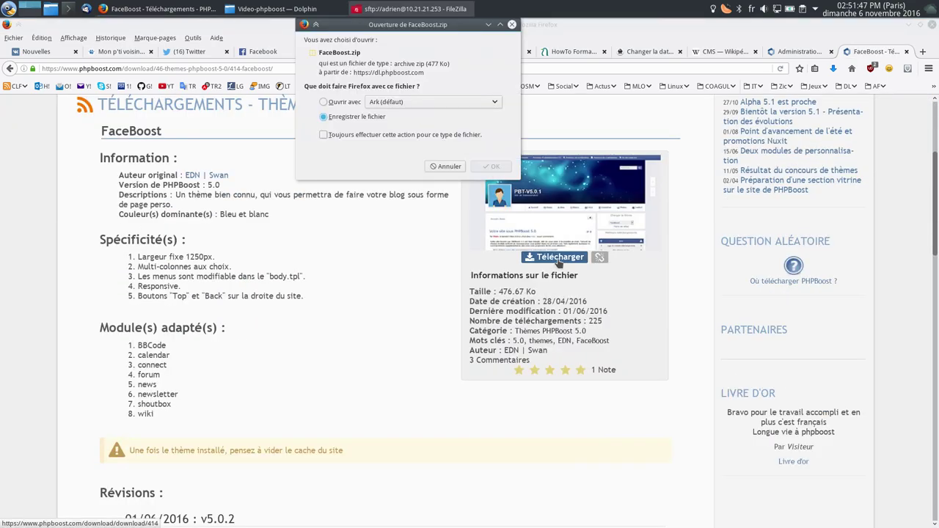
{"action": "left_click", "coordinate": [493, 166]}
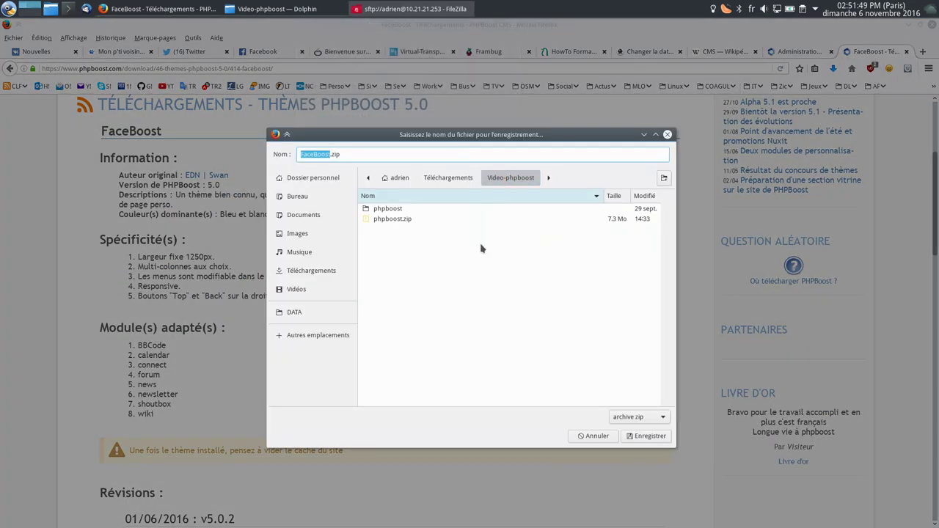
{"action": "left_click", "coordinate": [636, 435]}
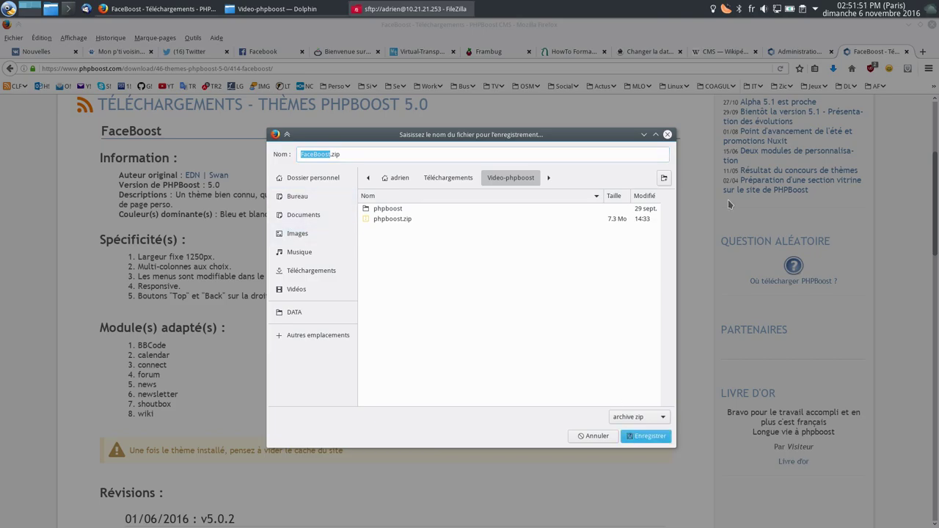
{"action": "left_click", "coordinate": [791, 53]}
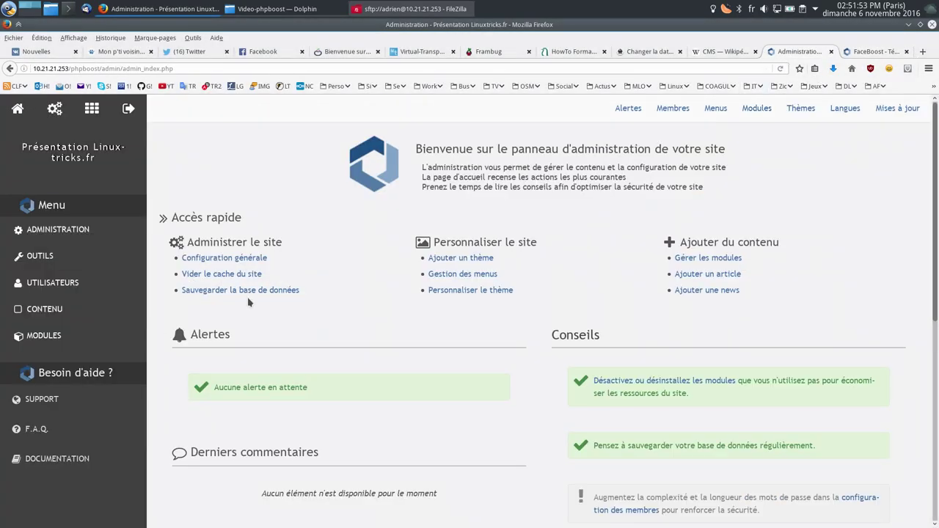
Step: Open the installed themes list from the administration panel
{"action": "left_click", "coordinate": [41, 257]}
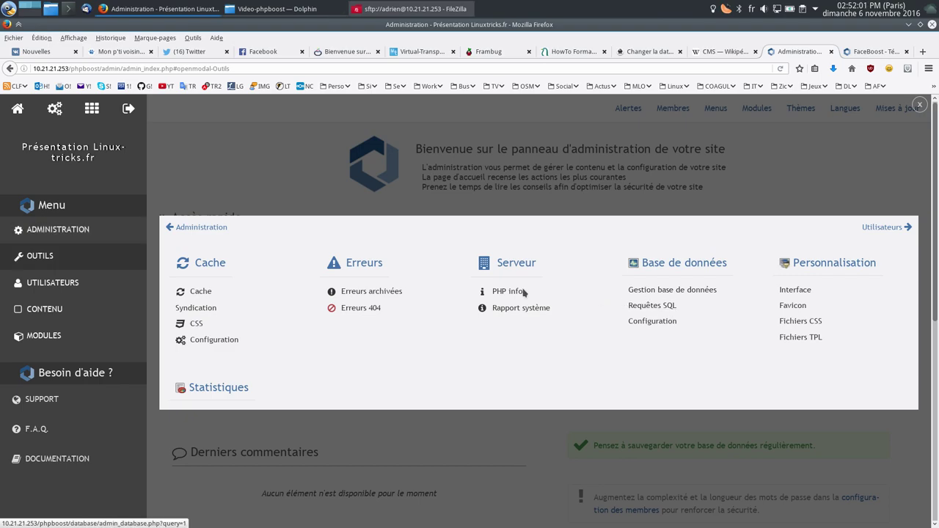
{"action": "left_click", "coordinate": [919, 104]}
{"action": "left_click", "coordinate": [800, 109]}
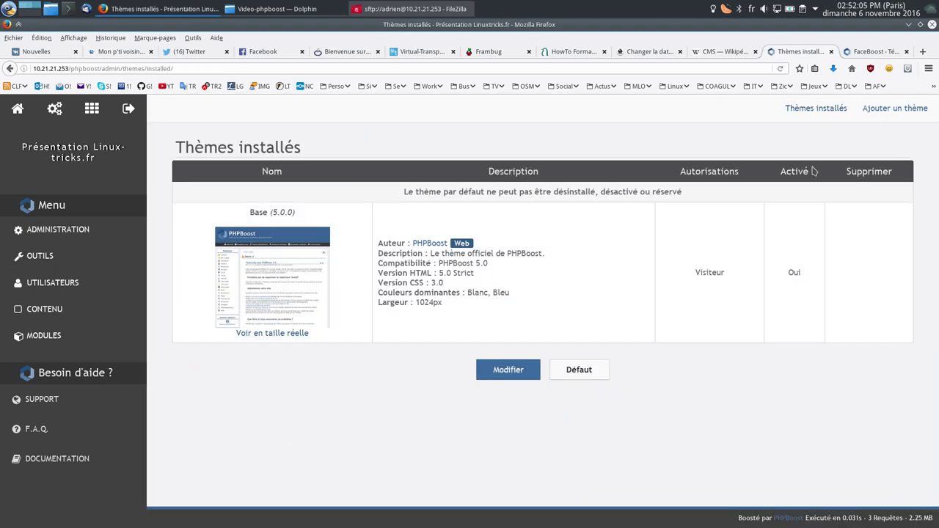
Step: Upload Video-phpboost/FaceBoost.zip as a new theme and check the installed themes list
{"action": "left_click", "coordinate": [908, 110]}
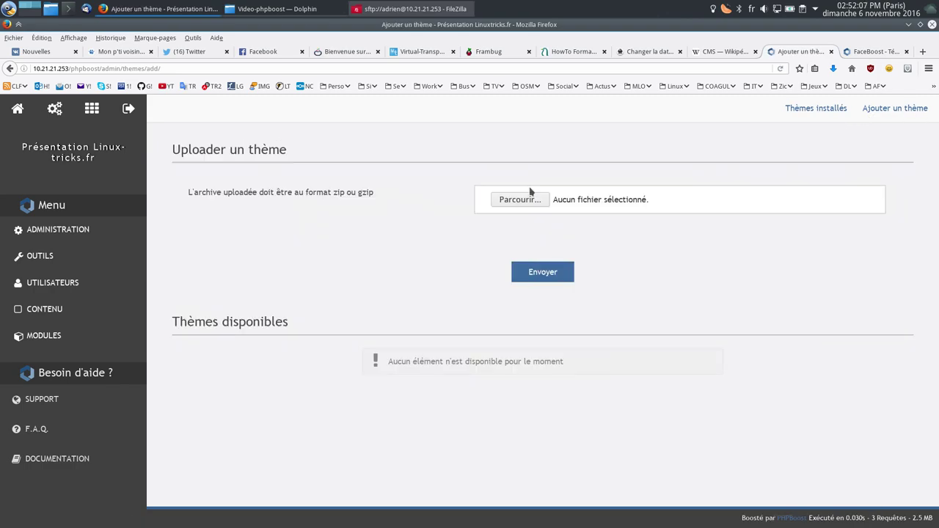
{"action": "left_click", "coordinate": [527, 201]}
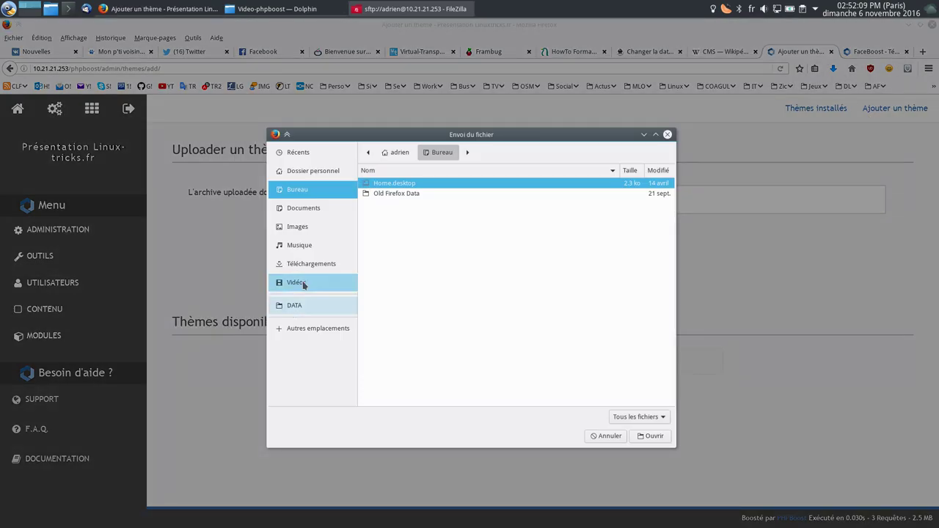
{"action": "left_click", "coordinate": [308, 263]}
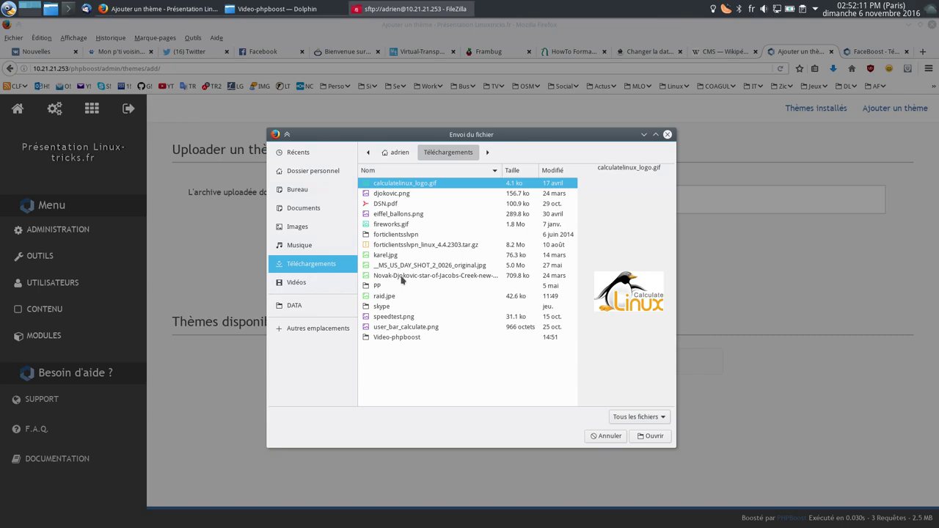
{"action": "double_click", "coordinate": [386, 335]}
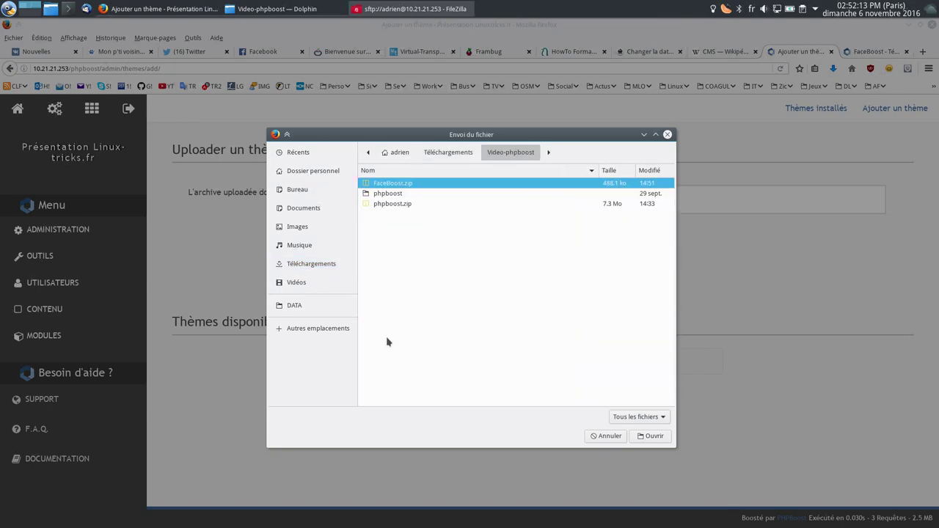
{"action": "double_click", "coordinate": [407, 188]}
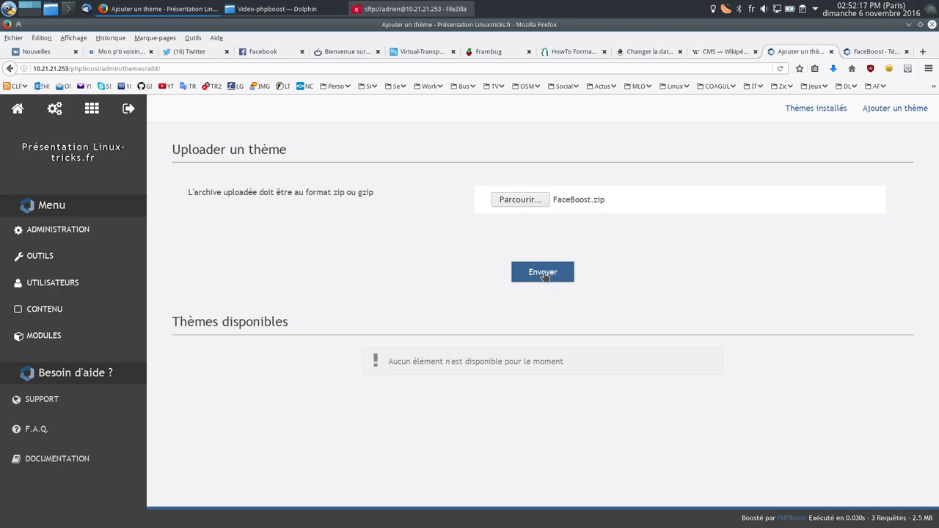
{"action": "left_click", "coordinate": [544, 277]}
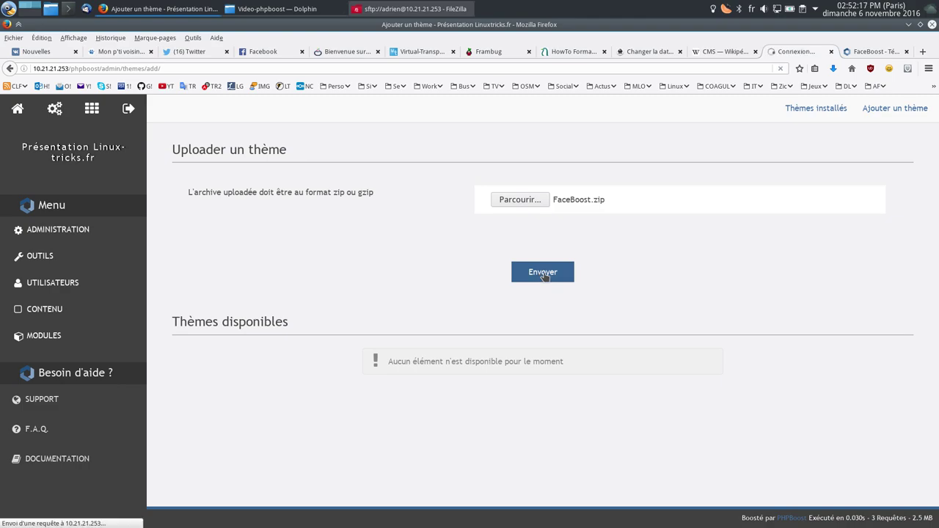
{"action": "left_click", "coordinate": [818, 112]}
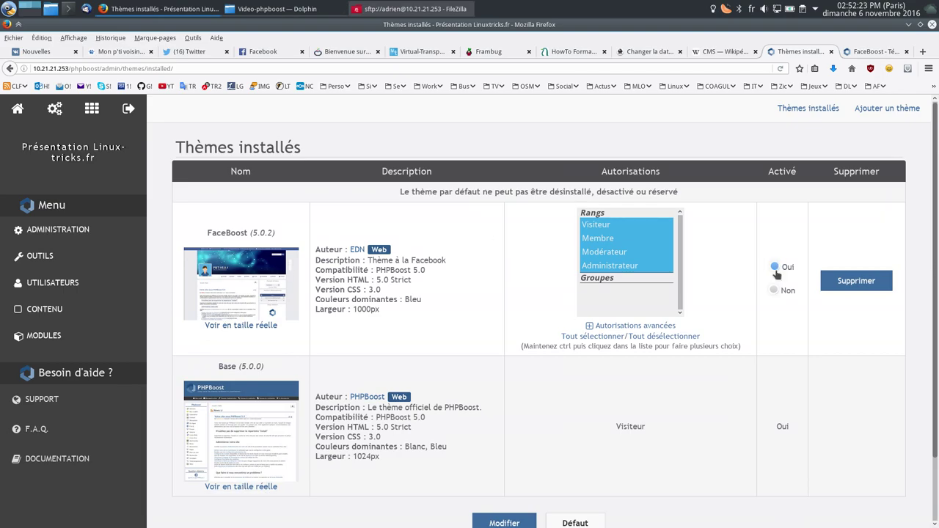
Step: Choose FaceBoost as the default theme in Configuration générale and save the configuration
{"action": "left_click", "coordinate": [57, 233]}
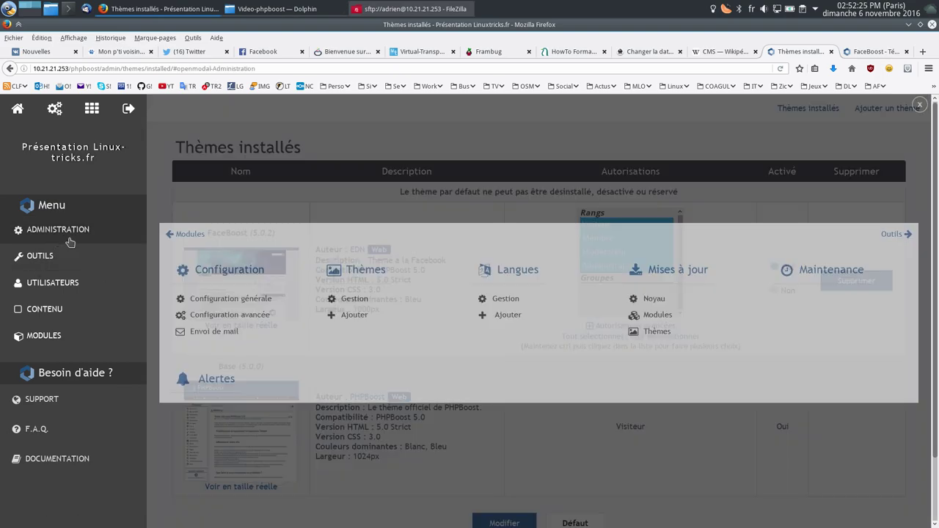
{"action": "left_click", "coordinate": [207, 301]}
{"action": "scroll", "coordinate": [441, 369], "scroll_direction": "down", "scroll_amount": 5}
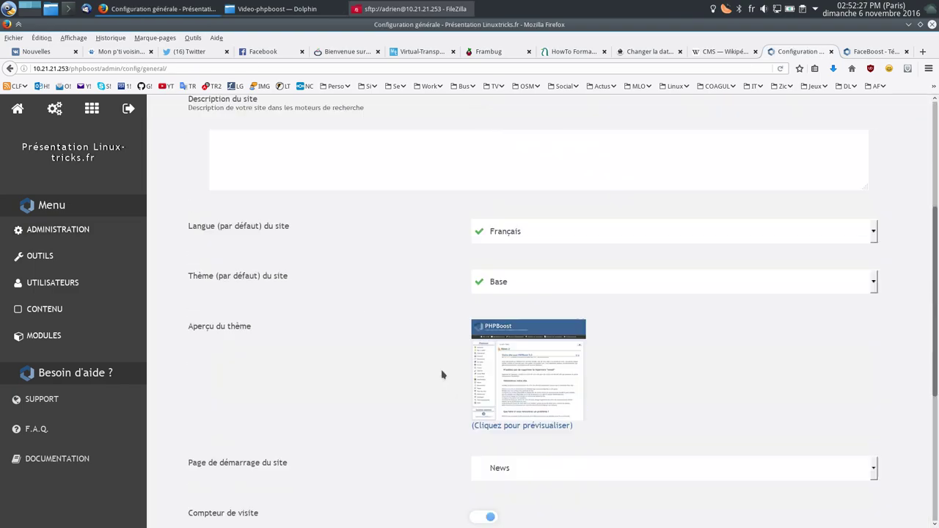
{"action": "left_click", "coordinate": [516, 287]}
{"action": "left_click", "coordinate": [528, 295]}
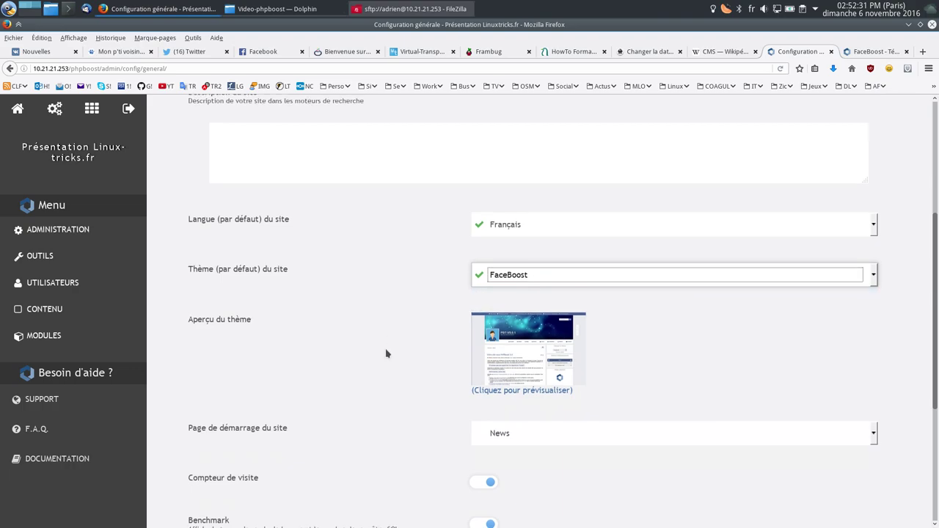
{"action": "scroll", "coordinate": [440, 396], "scroll_direction": "down", "scroll_amount": 3}
{"action": "left_click", "coordinate": [504, 445]}
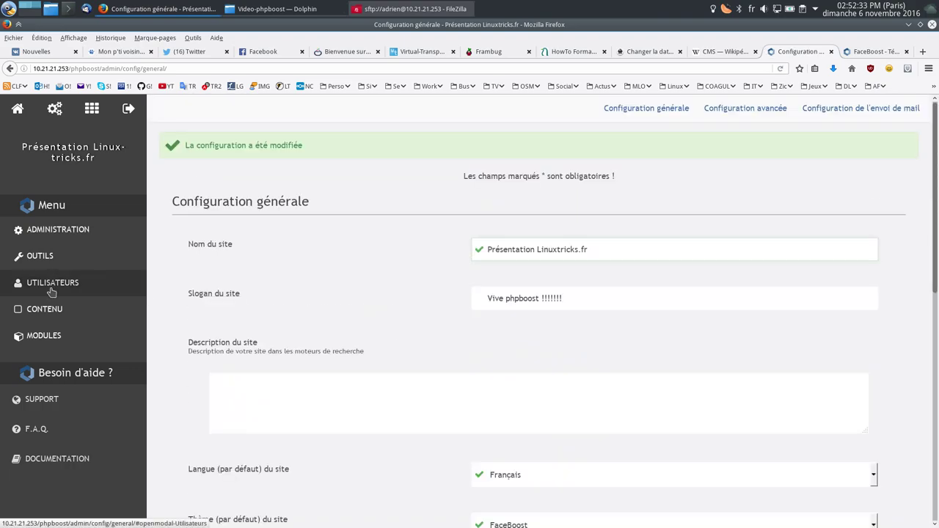
{"action": "left_click", "coordinate": [62, 286]}
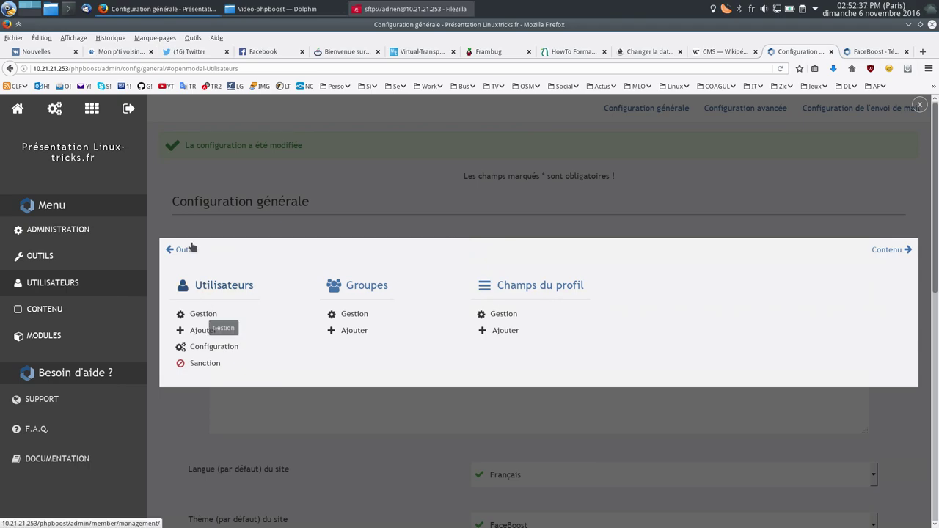
Step: Set the administrator's profile theme to FaceBoost in member management and save the profile
{"action": "left_click", "coordinate": [203, 316]}
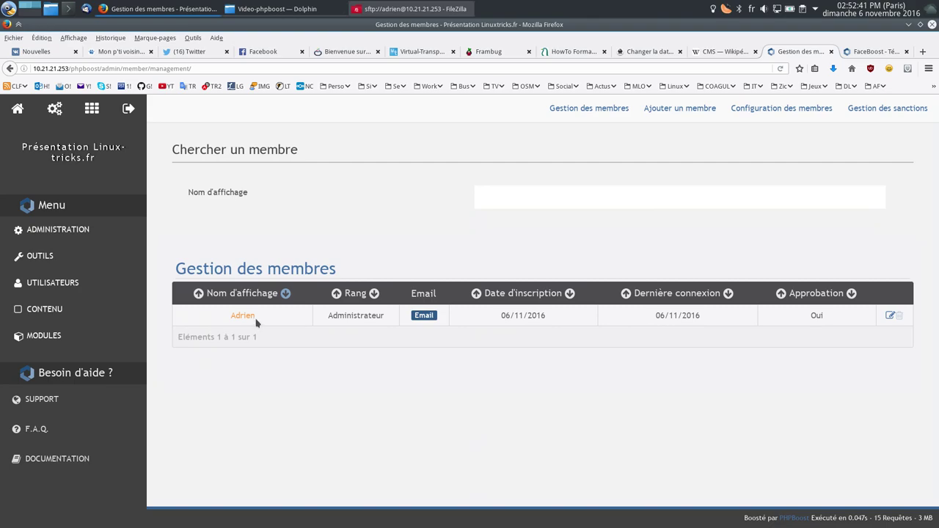
{"action": "left_click", "coordinate": [252, 317]}
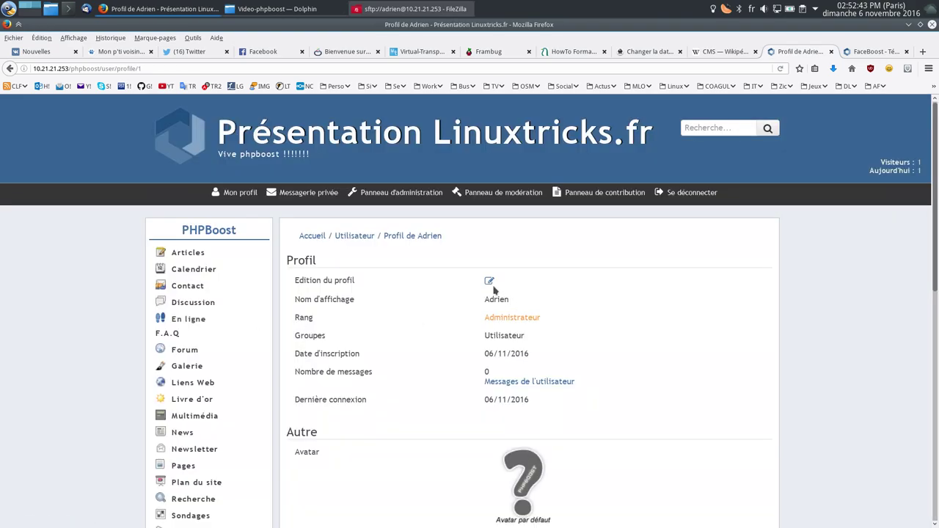
{"action": "left_click", "coordinate": [489, 281]}
{"action": "scroll", "coordinate": [513, 363], "scroll_direction": "down", "scroll_amount": 6}
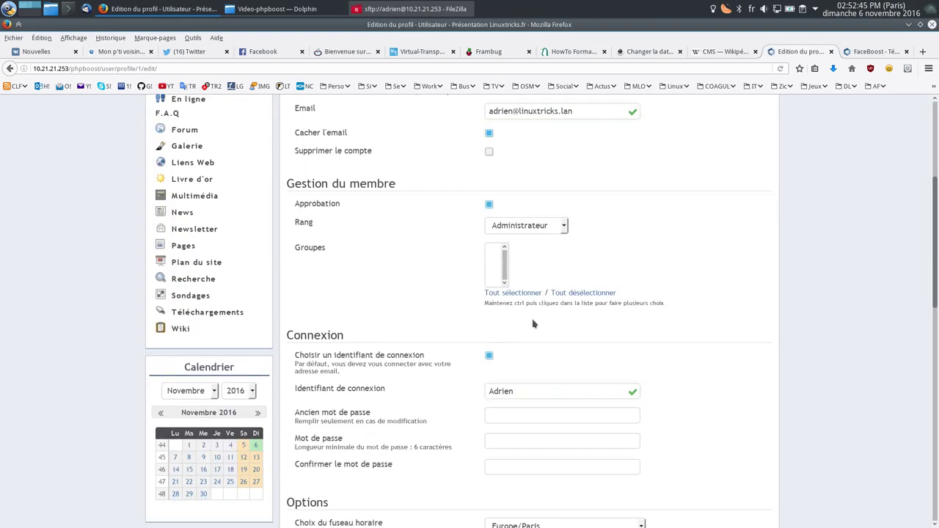
{"action": "left_click", "coordinate": [518, 332]}
{"action": "left_click", "coordinate": [515, 348]}
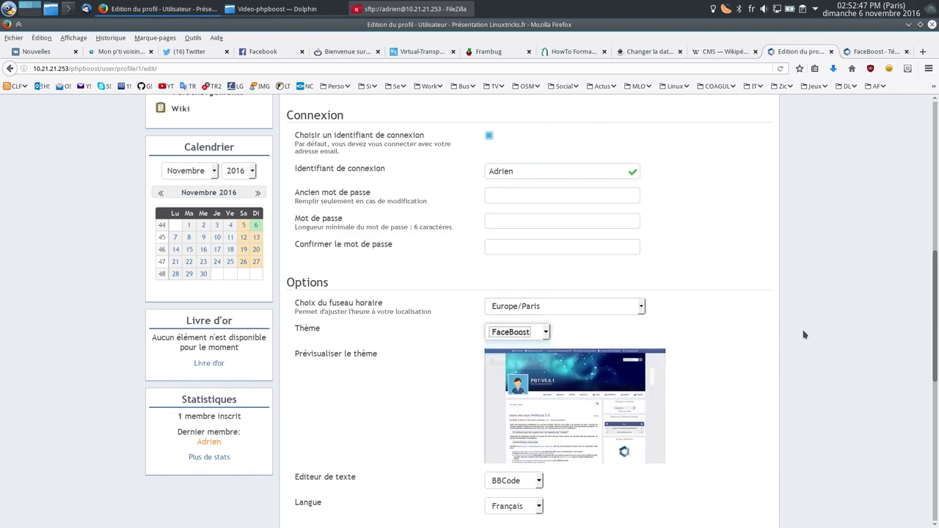
{"action": "scroll", "coordinate": [511, 396], "scroll_direction": "down", "scroll_amount": 5}
{"action": "left_click", "coordinate": [506, 413]}
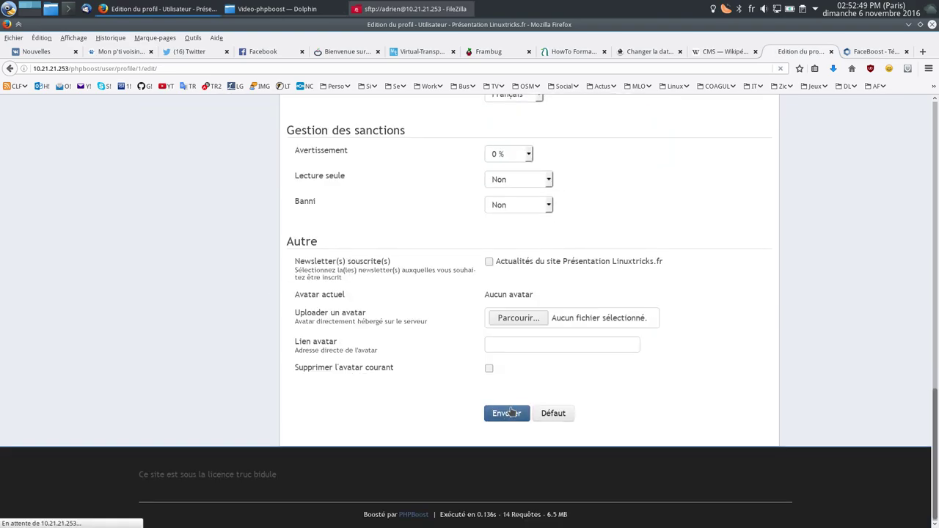
{"action": "scroll", "coordinate": [862, 249], "scroll_direction": "down", "scroll_amount": 4}
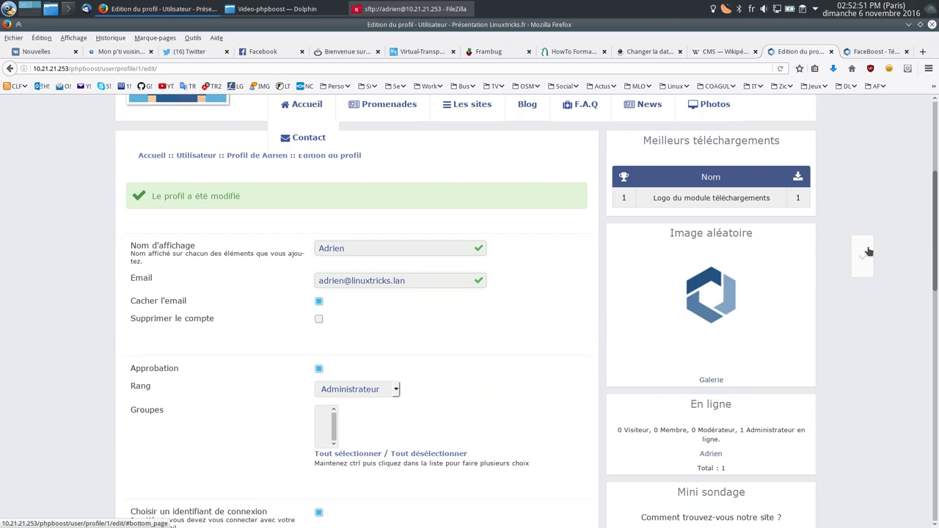
{"action": "scroll", "coordinate": [867, 252], "scroll_direction": "up", "scroll_amount": 4}
Step: Copy the site's root address and open a new private browsing window
{"action": "left_click", "coordinate": [254, 69]}
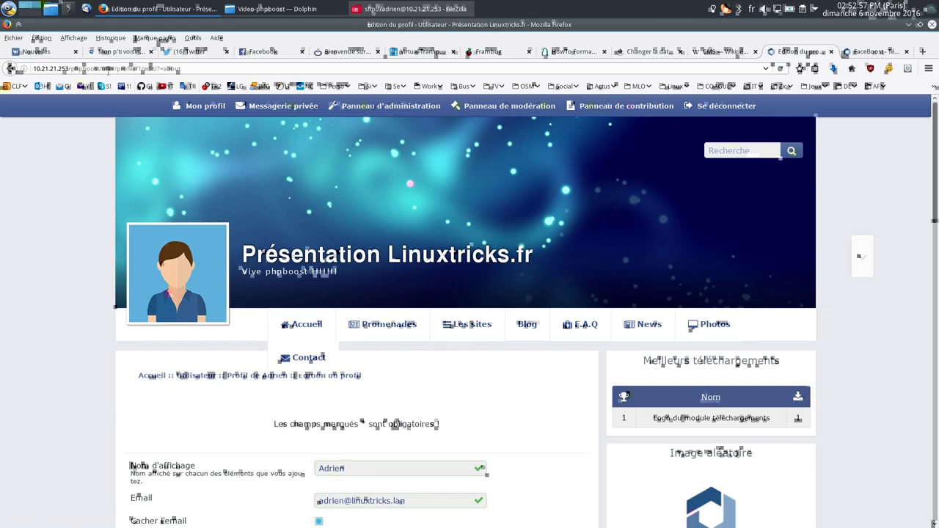
{"action": "key", "text": "shift+Home"}
{"action": "key", "text": "ctrl+c"}
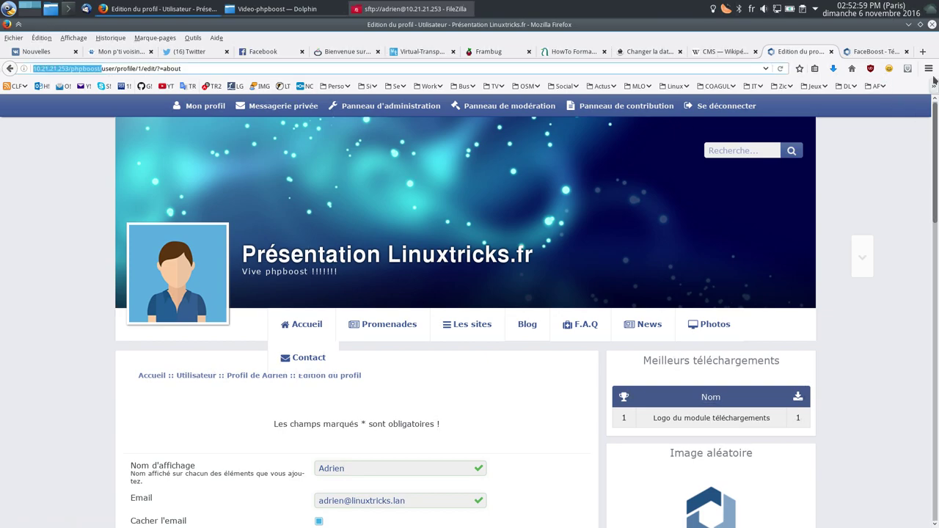
{"action": "left_click", "coordinate": [928, 68]}
{"action": "left_click", "coordinate": [858, 137]}
Step: Load the site in the private window, check the FaceBoost homepage, then close the window
{"action": "key", "text": "ctrl+v"}
{"action": "key", "text": "Return"}
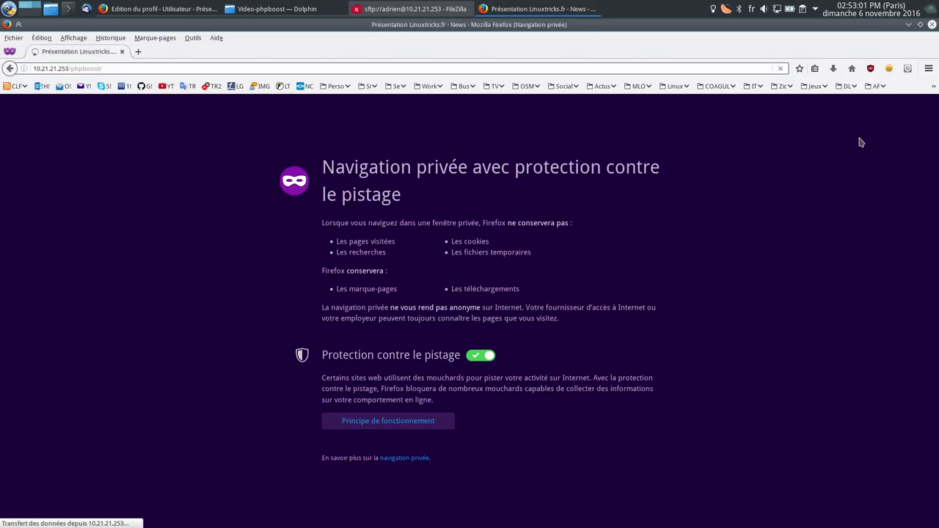
{"action": "scroll", "coordinate": [597, 217], "scroll_direction": "down", "scroll_amount": 6}
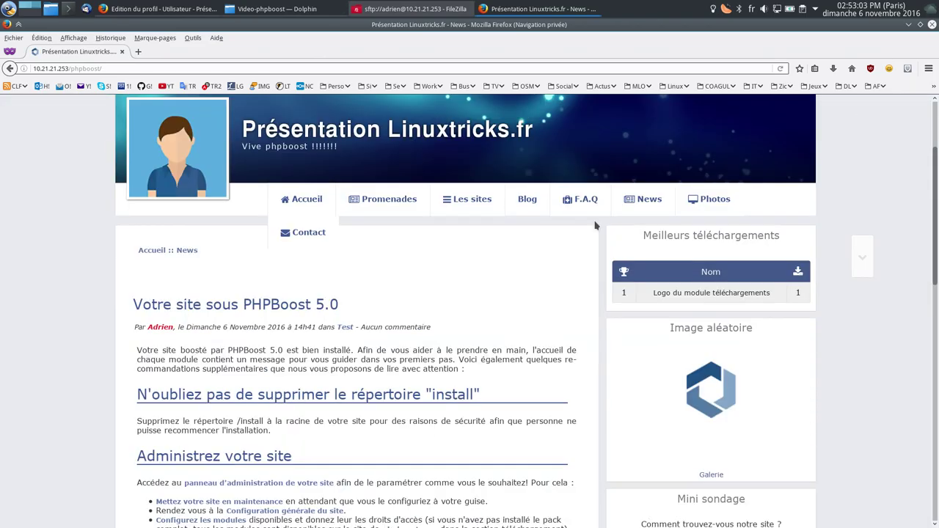
{"action": "scroll", "coordinate": [589, 227], "scroll_direction": "up", "scroll_amount": 6}
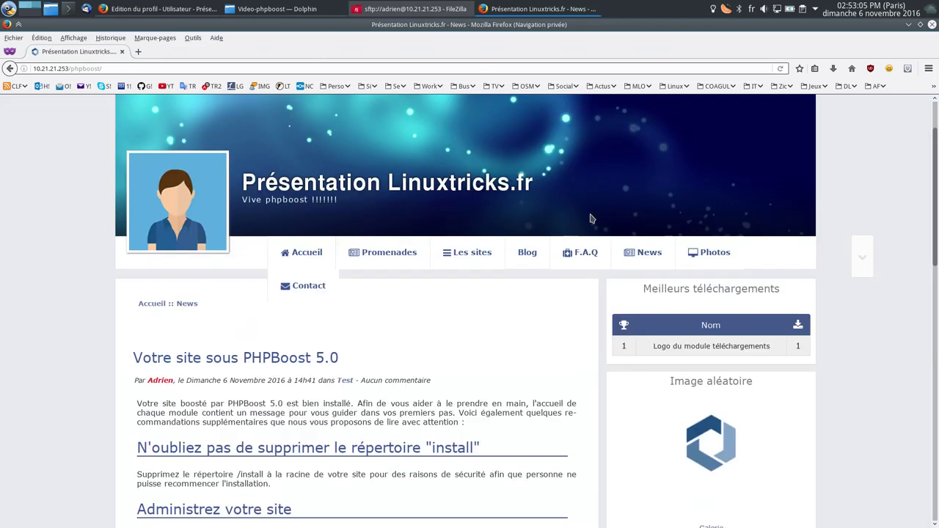
{"action": "left_click", "coordinate": [932, 24]}
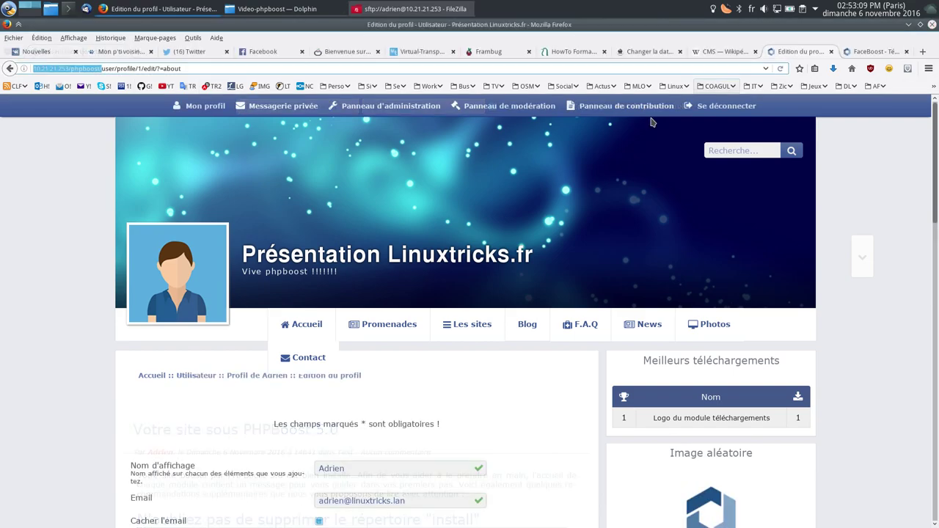
Step: Close the FaceBoost tab and review the installed themes in the administration panel
{"action": "middle_click", "coordinate": [848, 53]}
{"action": "left_click", "coordinate": [371, 108]}
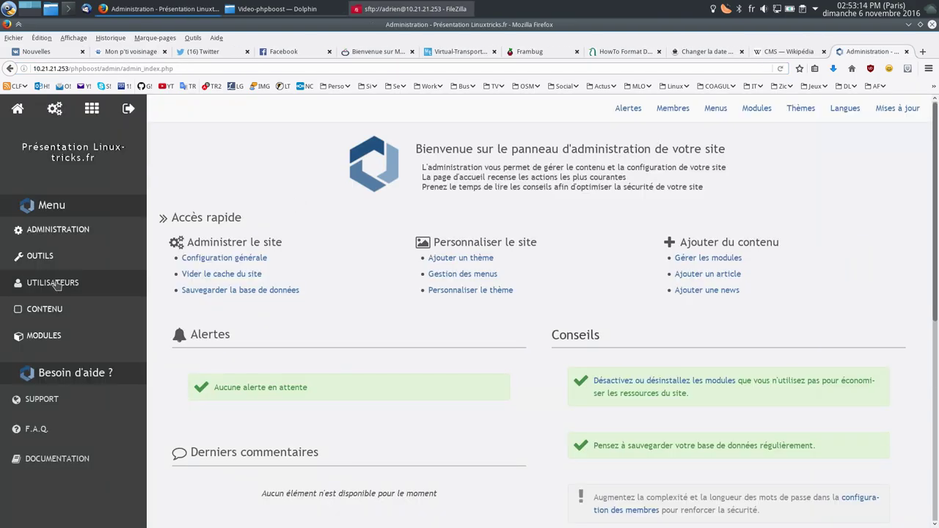
{"action": "left_click", "coordinate": [60, 261]}
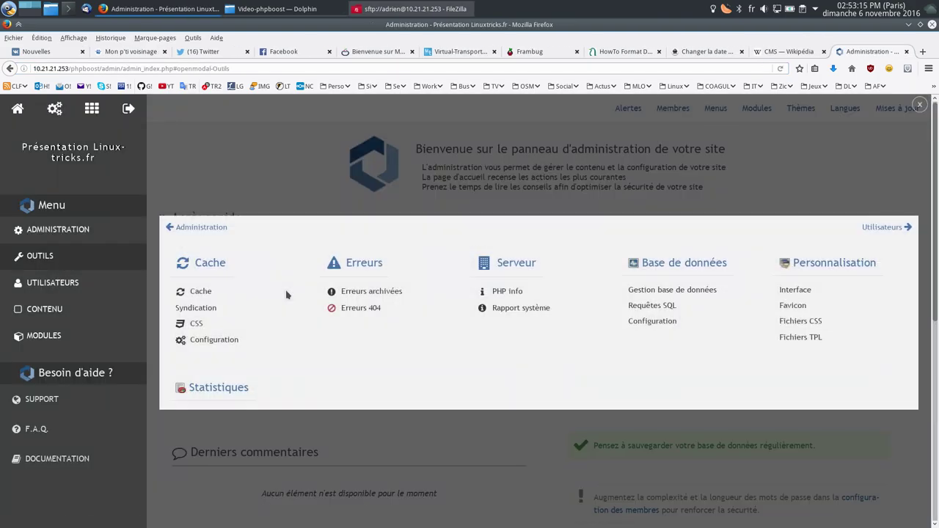
{"action": "left_click", "coordinate": [272, 297]}
{"action": "left_click", "coordinate": [800, 109]}
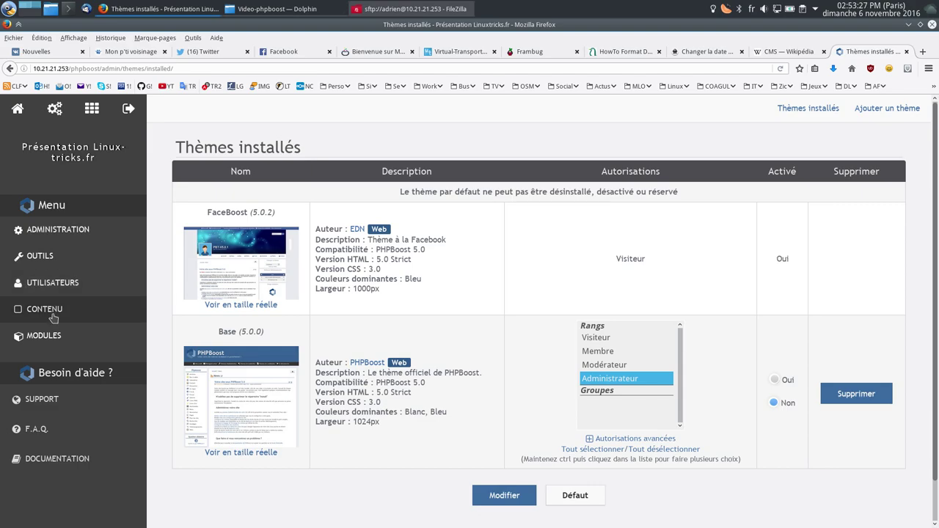
Step: Open the module upload page, then phpboost.com from the footer link in a new tab
{"action": "left_click", "coordinate": [46, 336]}
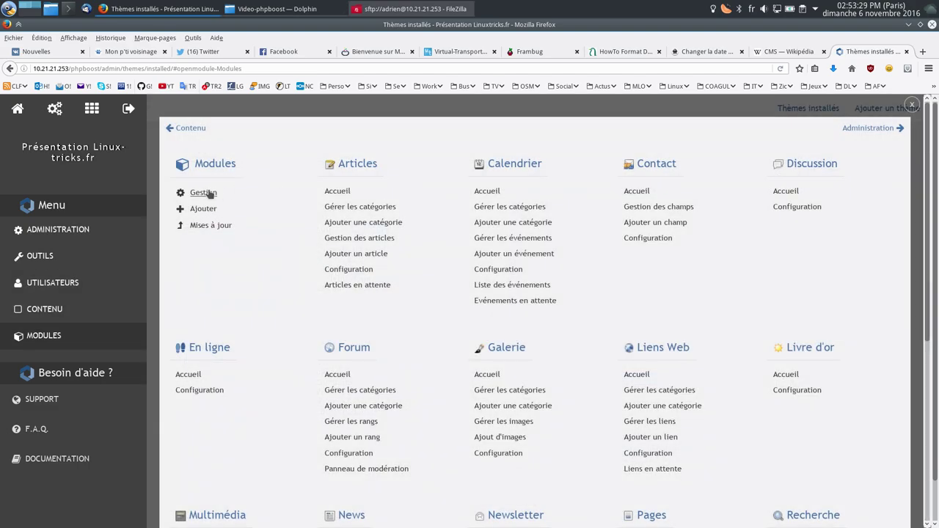
{"action": "left_click", "coordinate": [204, 209]}
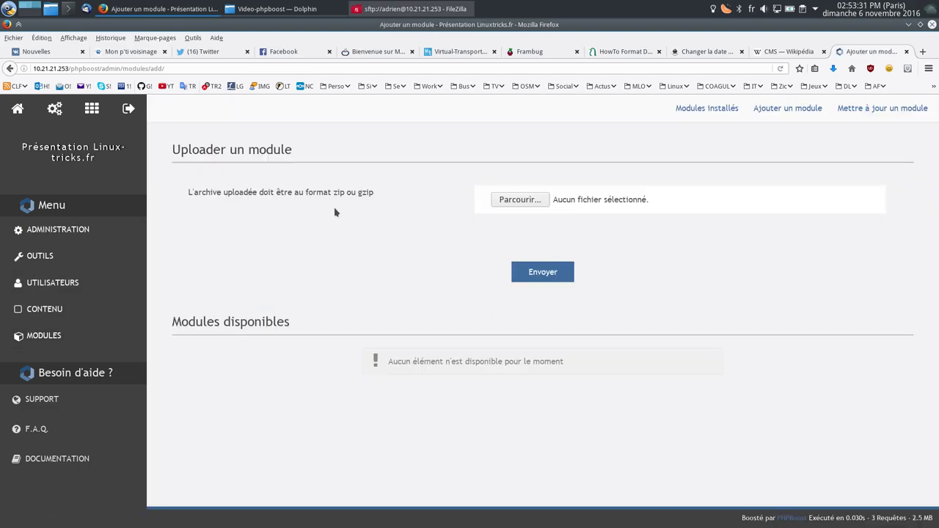
{"action": "left_click", "coordinate": [792, 518]}
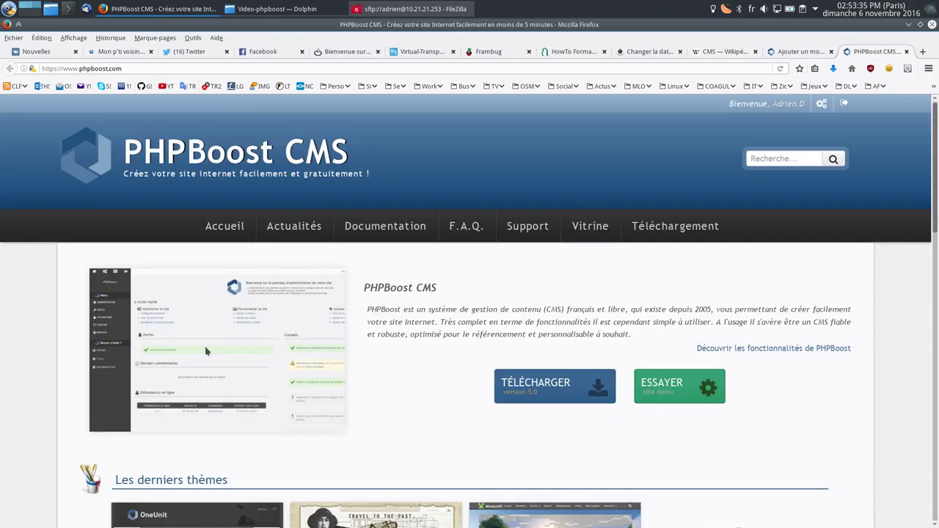
Step: Browse the other available modules on phpboost.com and move to page 2
{"action": "scroll", "coordinate": [384, 380], "scroll_direction": "down", "scroll_amount": 10}
{"action": "scroll", "coordinate": [352, 373], "scroll_direction": "up", "scroll_amount": 3}
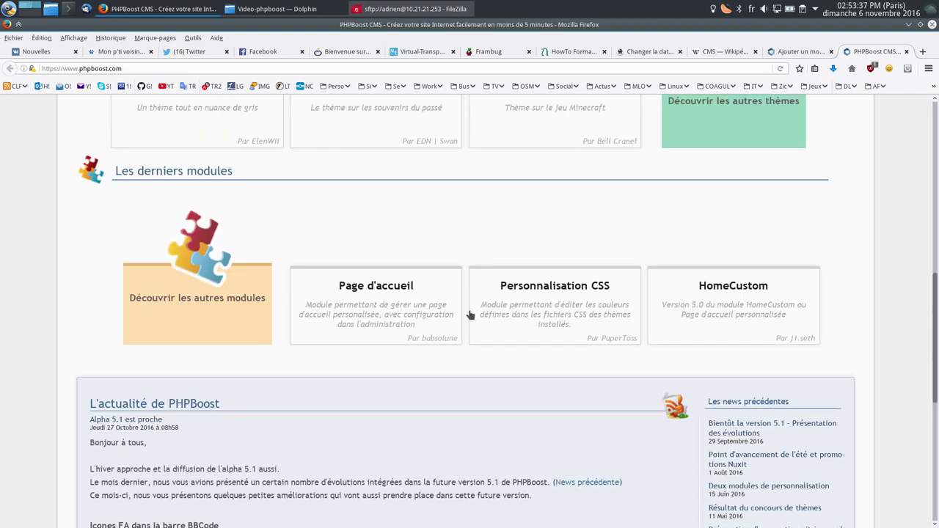
{"action": "left_click", "coordinate": [197, 323]}
{"action": "scroll", "coordinate": [542, 319], "scroll_direction": "down", "scroll_amount": 4}
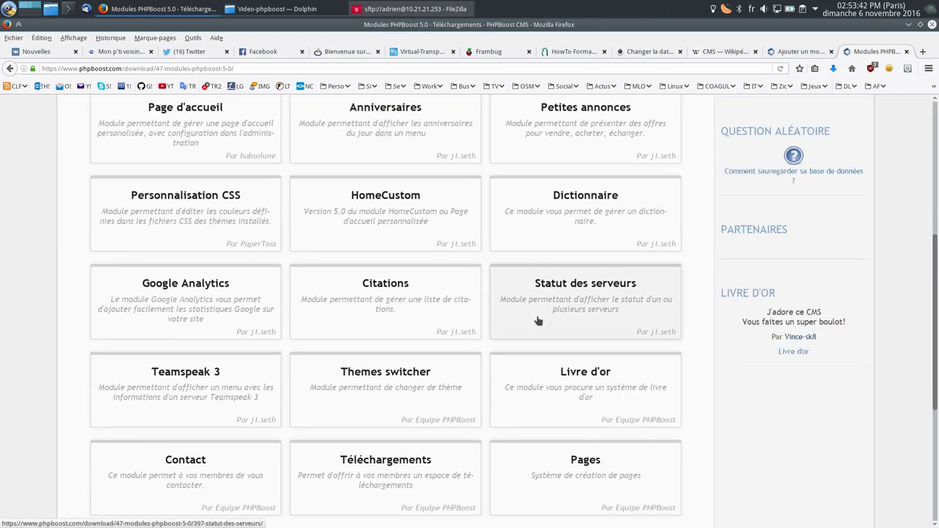
{"action": "scroll", "coordinate": [538, 320], "scroll_direction": "up", "scroll_amount": 3}
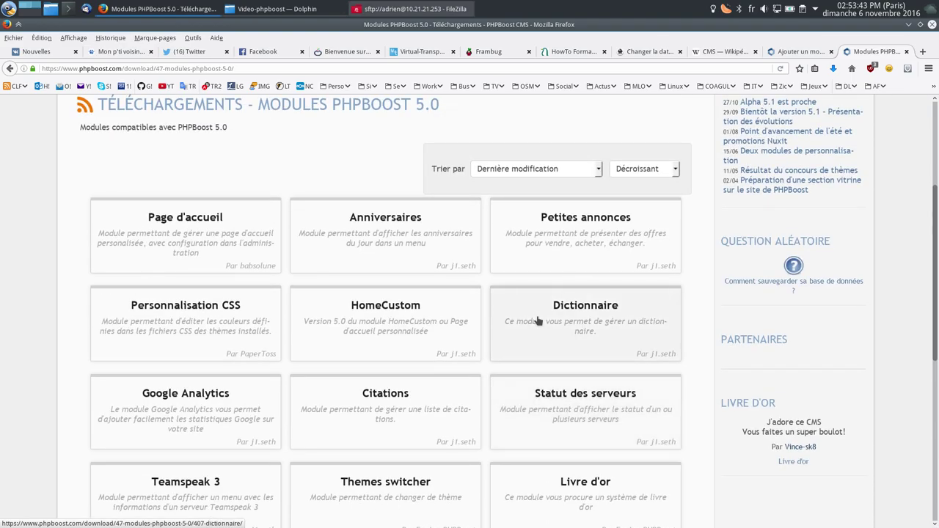
{"action": "scroll", "coordinate": [538, 320], "scroll_direction": "down", "scroll_amount": 5}
{"action": "left_click", "coordinate": [375, 292]}
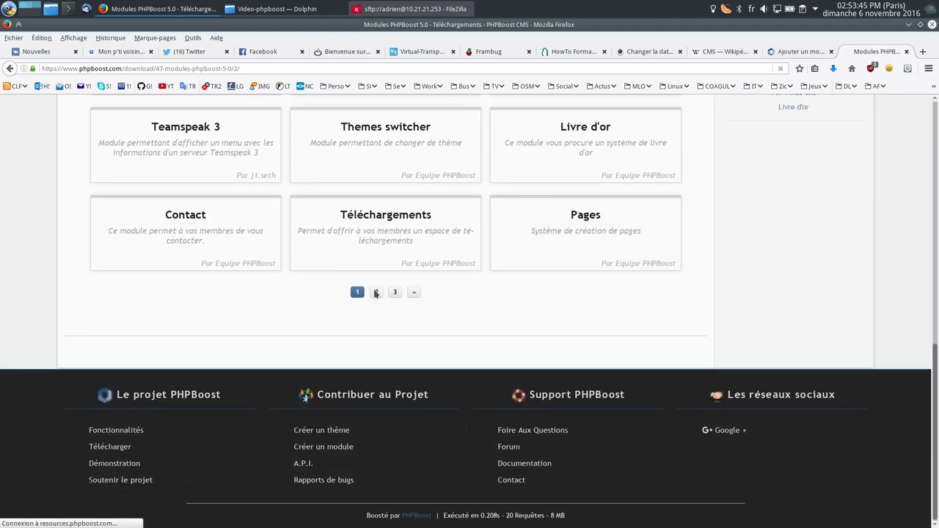
Step: Go to page 3 of the modules list and open the Rapport de bugs module
{"action": "scroll", "coordinate": [375, 292], "scroll_direction": "down", "scroll_amount": 4}
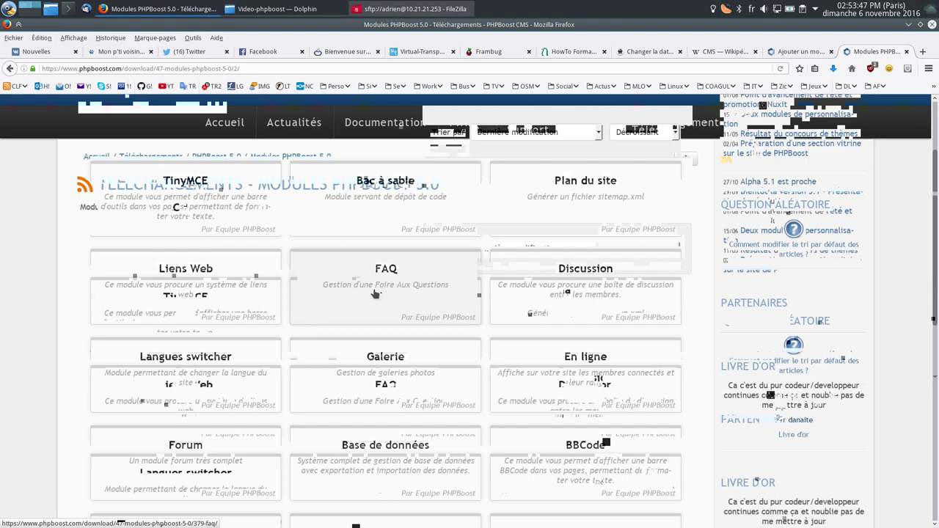
{"action": "scroll", "coordinate": [375, 293], "scroll_direction": "down", "scroll_amount": 3}
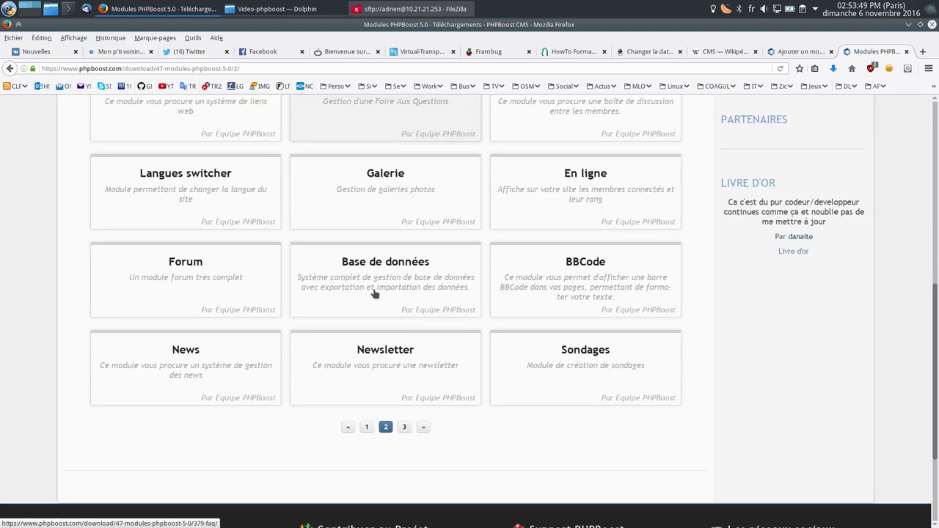
{"action": "left_click", "coordinate": [404, 426]}
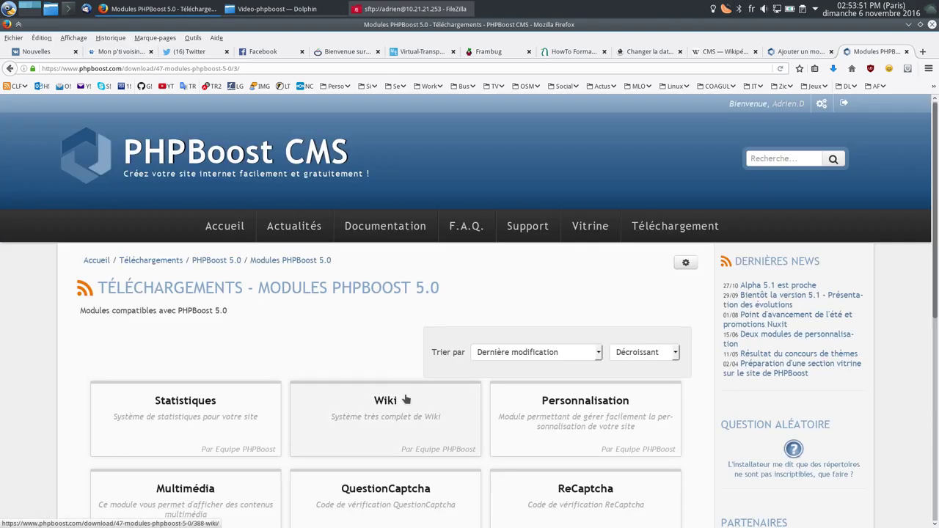
{"action": "scroll", "coordinate": [425, 347], "scroll_direction": "down", "scroll_amount": 3}
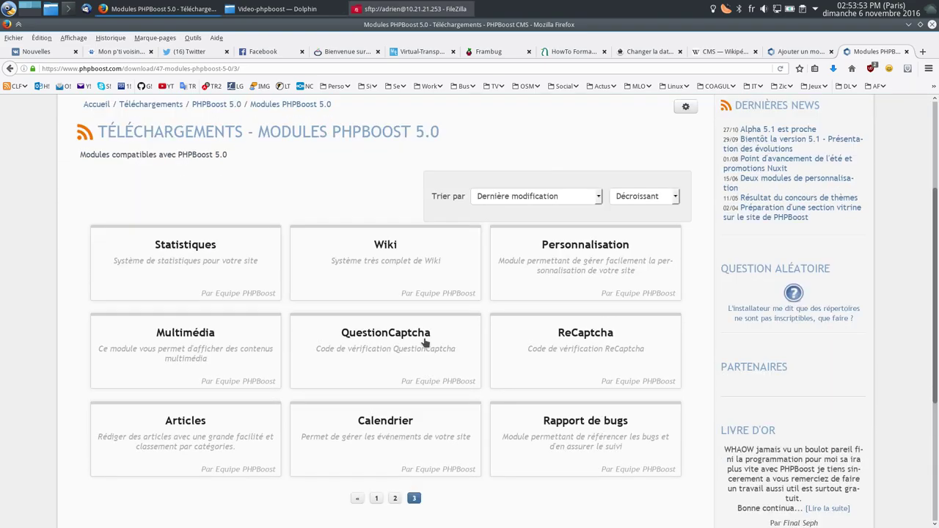
{"action": "left_click", "coordinate": [575, 393]}
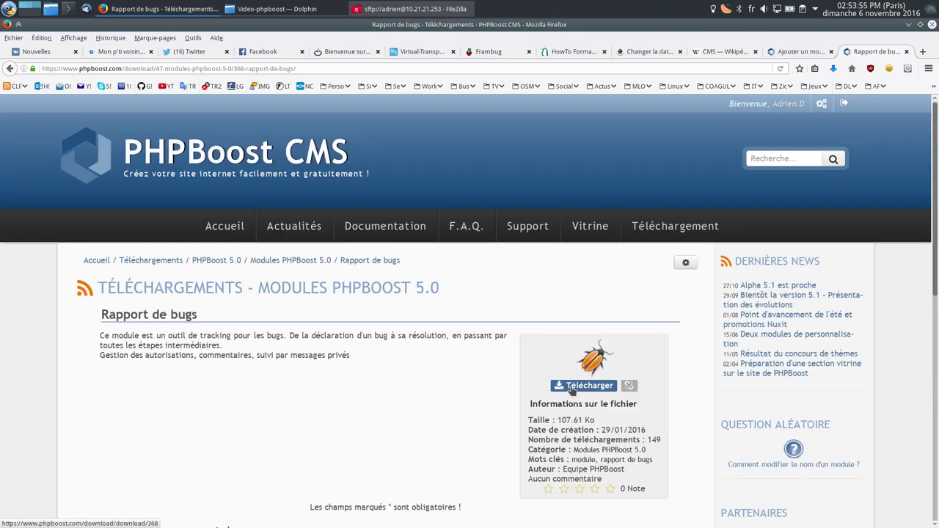